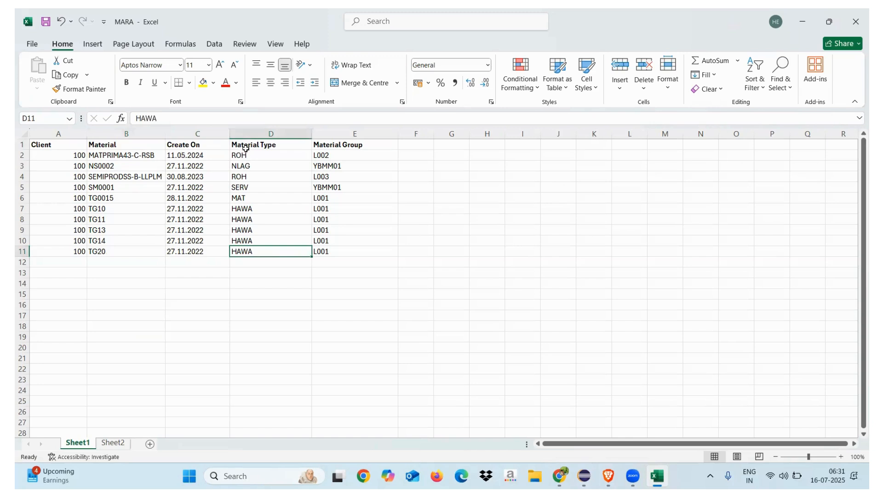
Step: Examine the material records in Sheet1 and the matching medium and long descriptions in Sheet2 of the MARA workbook
{"action": "left_click", "coordinate": [333, 252]}
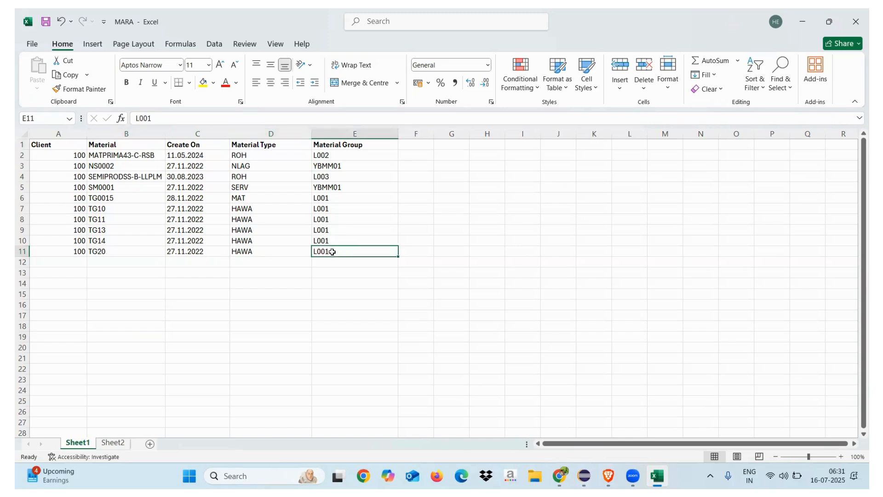
{"action": "left_click", "coordinate": [114, 442]}
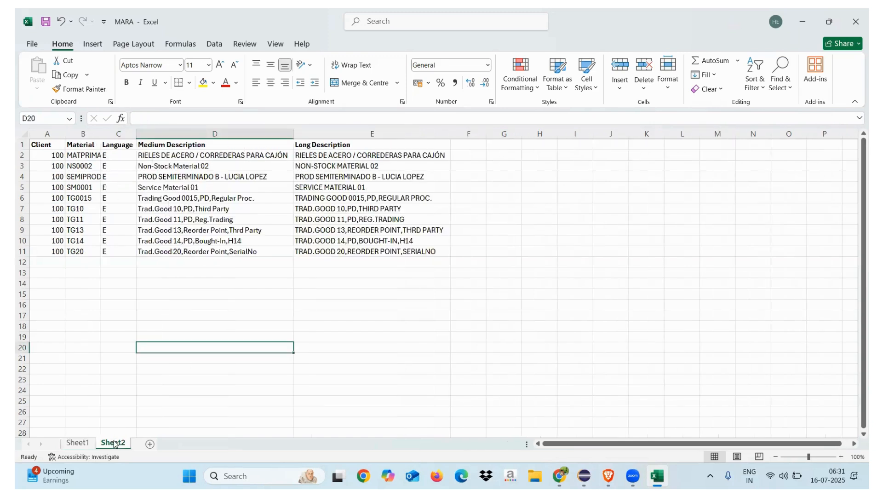
{"action": "left_click", "coordinate": [77, 442]}
{"action": "left_click", "coordinate": [100, 156]}
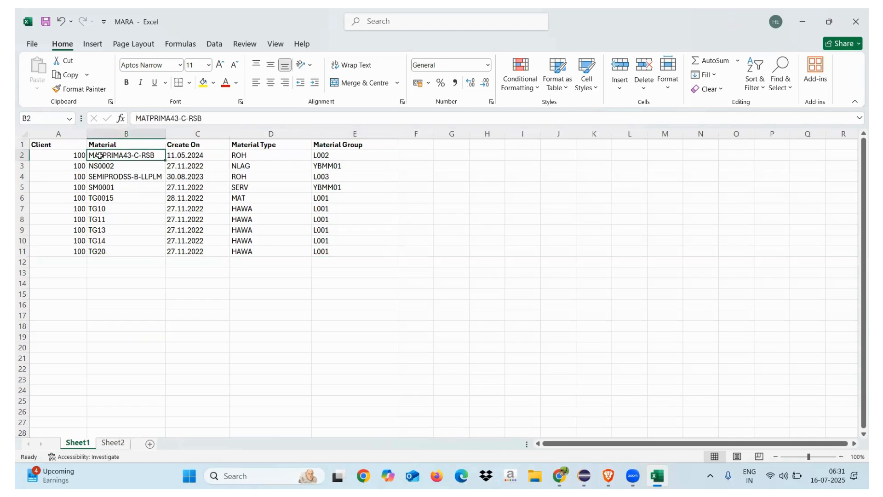
{"action": "left_click", "coordinate": [110, 189]}
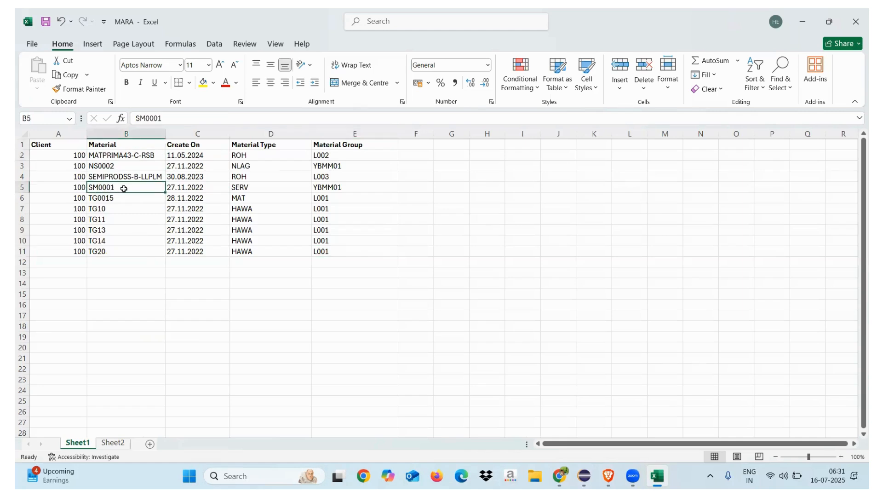
{"action": "left_click", "coordinate": [112, 443]}
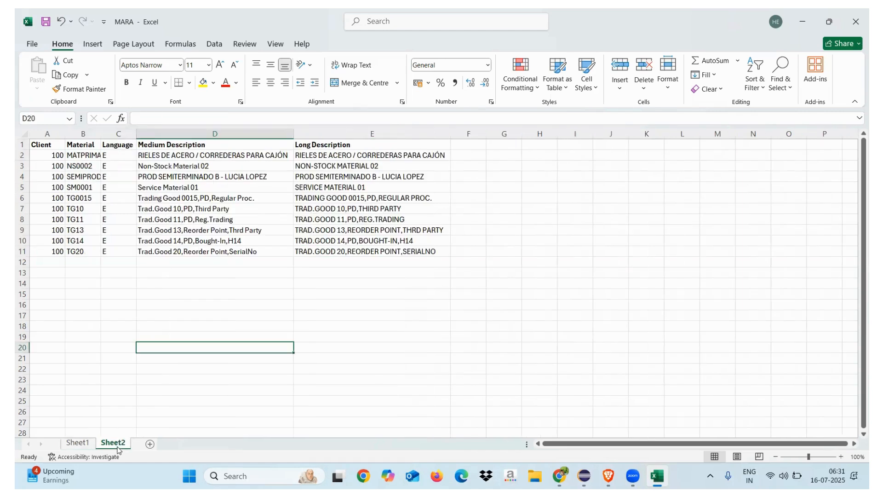
{"action": "left_click", "coordinate": [76, 190]}
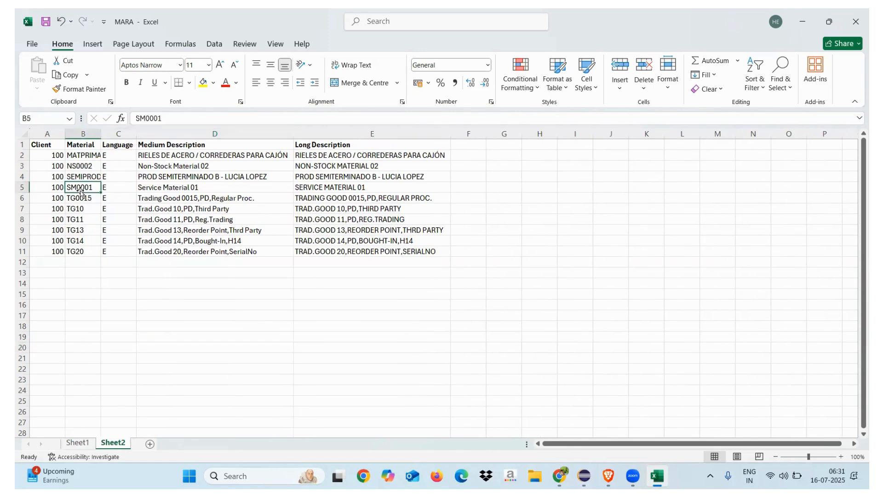
{"action": "left_click", "coordinate": [165, 196]}
{"action": "left_click", "coordinate": [188, 185]}
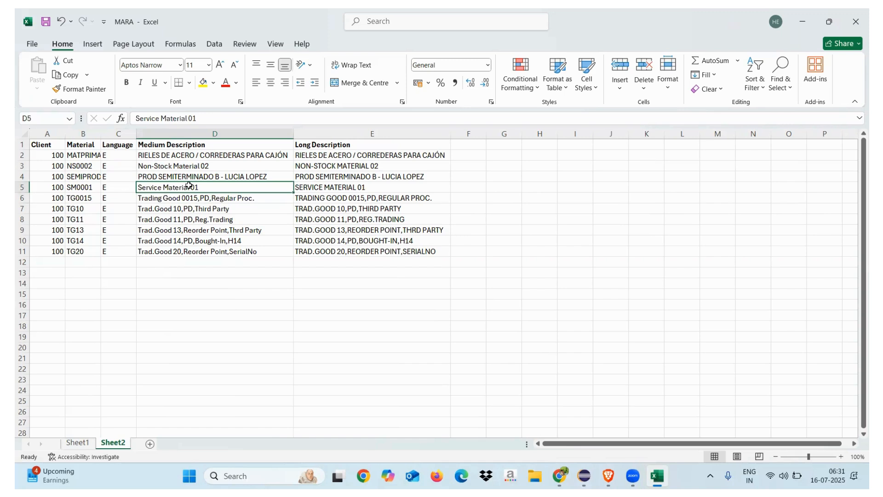
{"action": "left_click_drag", "start_coordinate": [174, 147], "coordinate": [347, 249]}
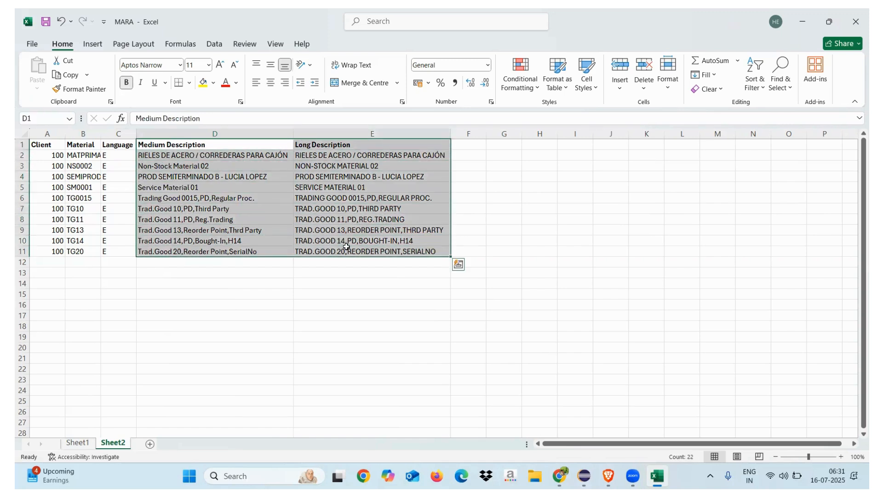
{"action": "left_click", "coordinate": [209, 316]}
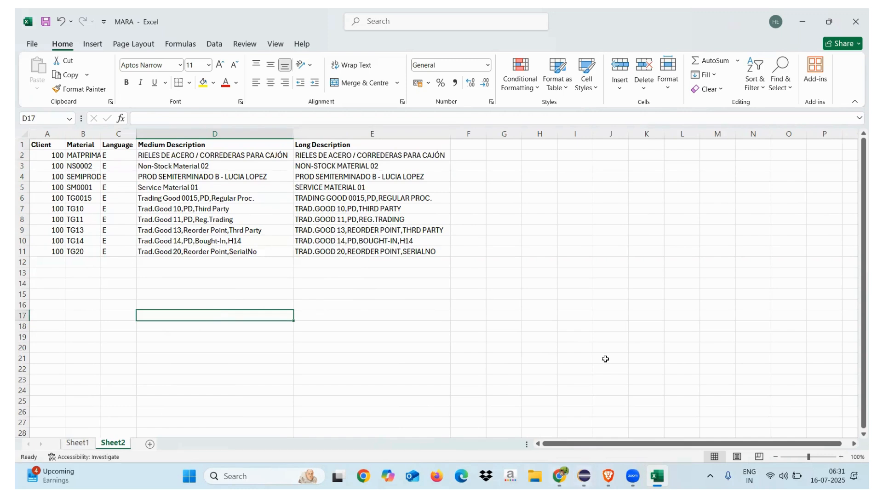
Step: Open SAP Logon and log on to system S22, client 100, entering the account's user name and password
{"action": "key", "text": "super+d"}
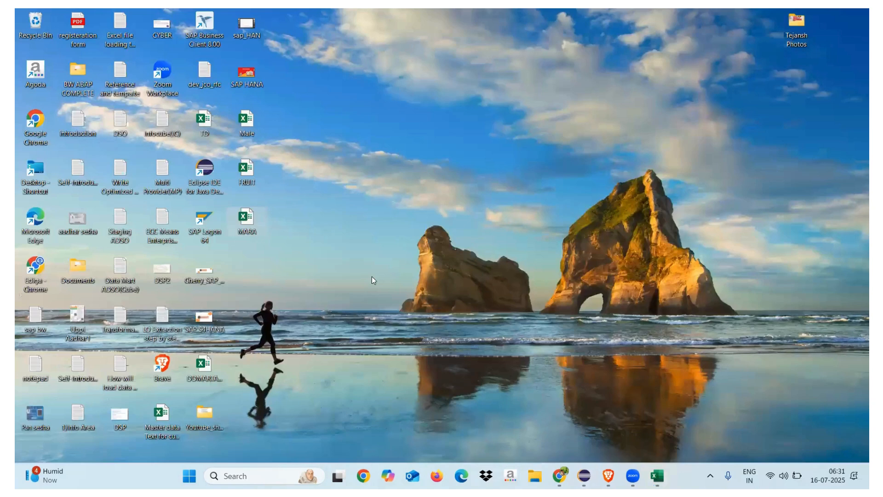
{"action": "double_click", "coordinate": [203, 224]}
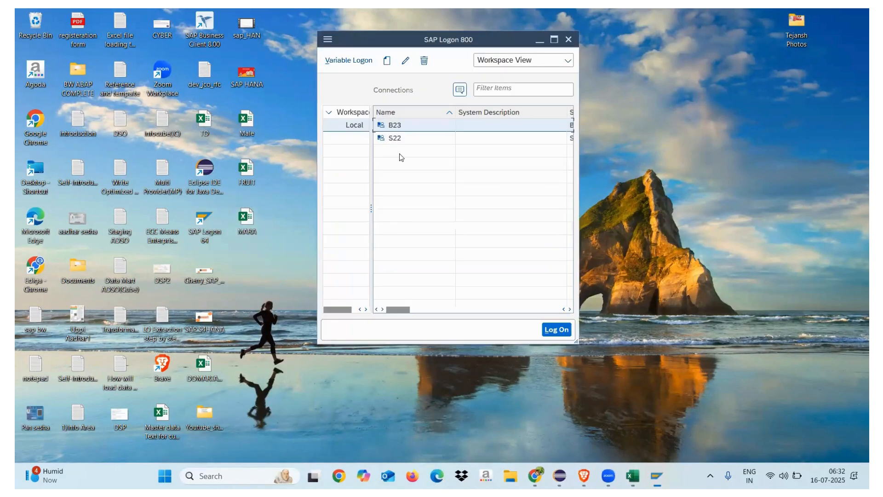
{"action": "left_click", "coordinate": [394, 138]}
{"action": "double_click", "coordinate": [394, 138]}
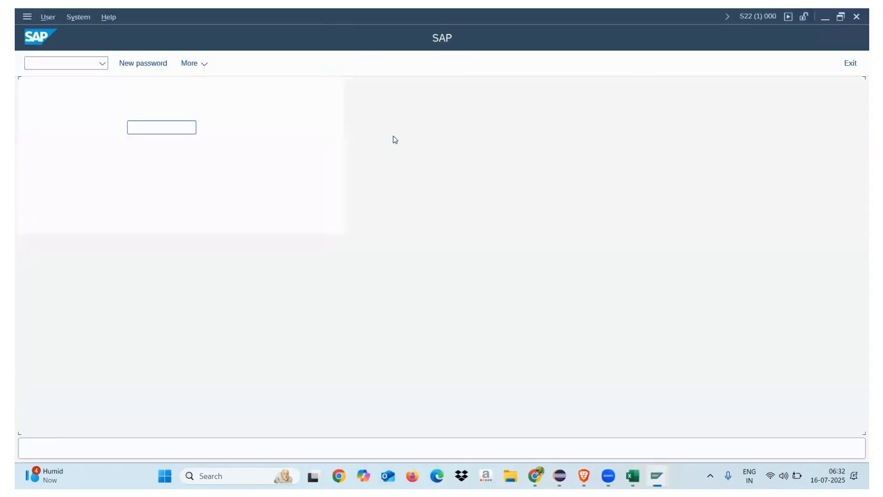
{"action": "left_click", "coordinate": [175, 125]}
{"action": "left_click", "coordinate": [161, 144]}
{"action": "key", "text": "Tab"}
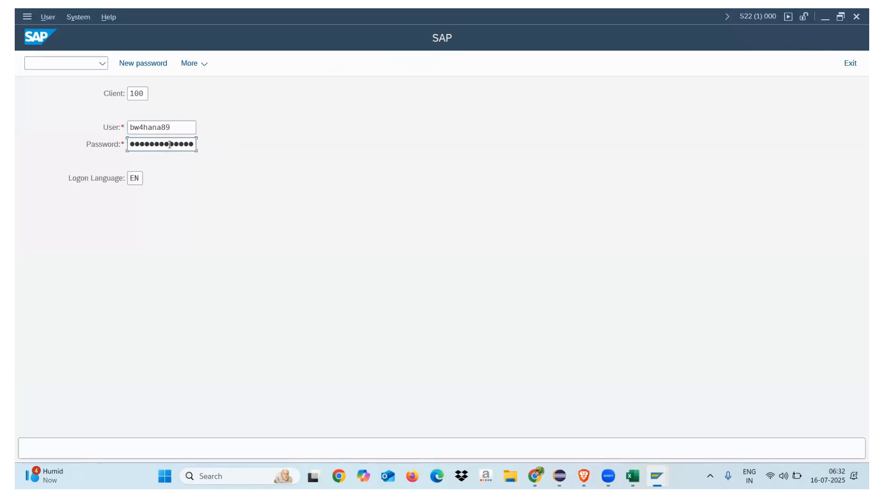
{"action": "key", "text": "Return"}
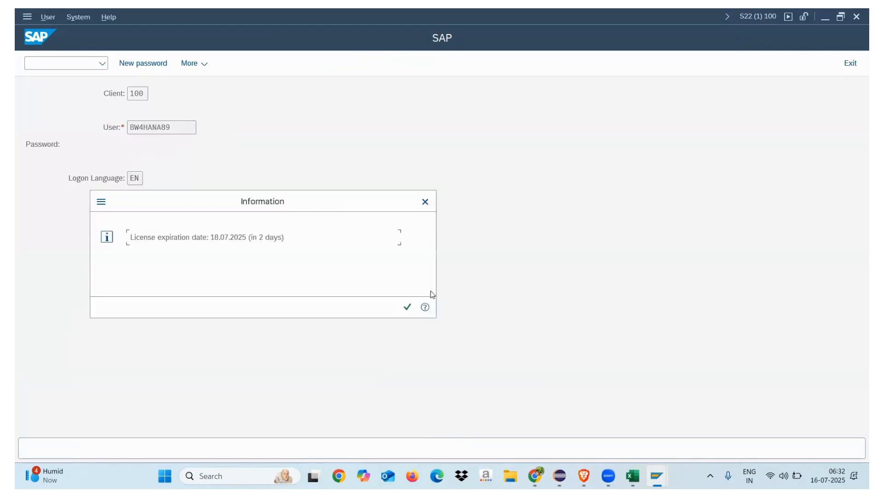
{"action": "left_click", "coordinate": [404, 305]}
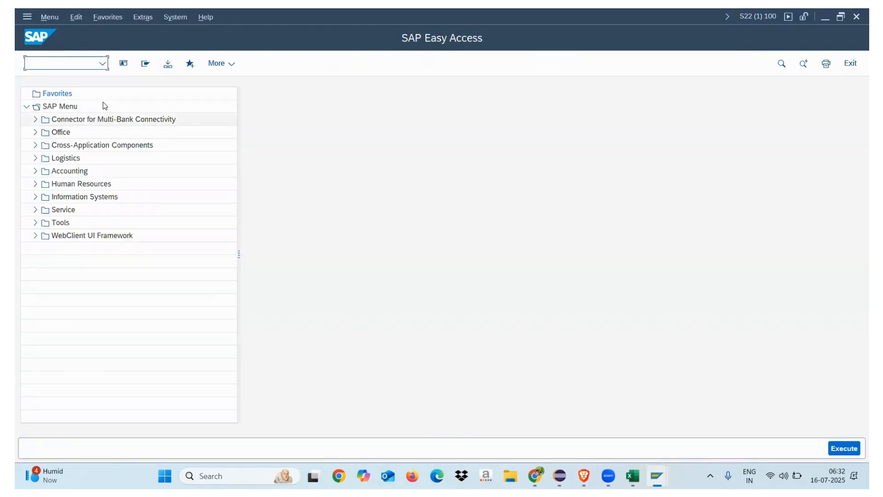
Step: Display table MARA in the ABAP Dictionary with transaction se11 and list its contents using the default selection
{"action": "type", "text": "se11"}
{"action": "key", "text": "Return"}
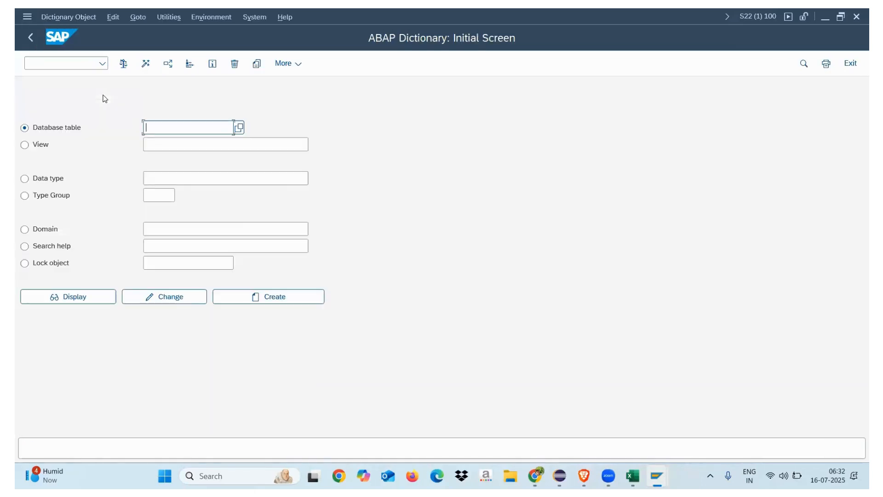
{"action": "type", "text": "MARA"}
{"action": "left_click", "coordinate": [99, 297]}
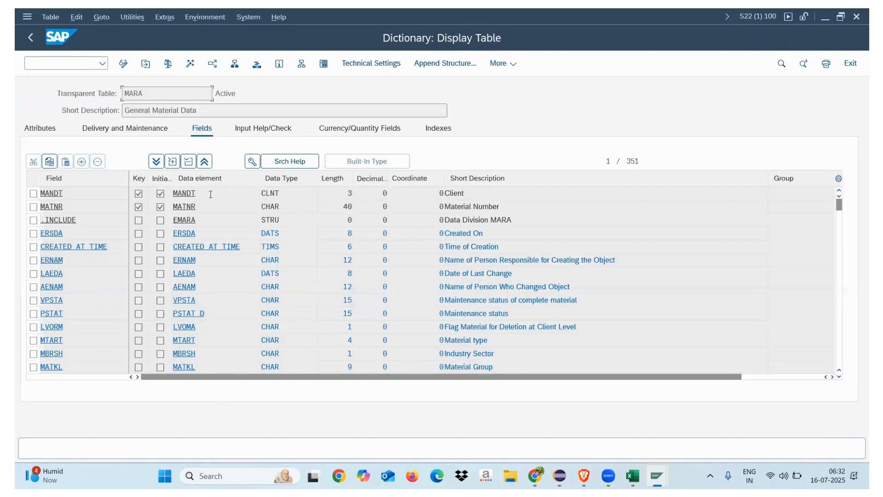
{"action": "left_click", "coordinate": [323, 64]}
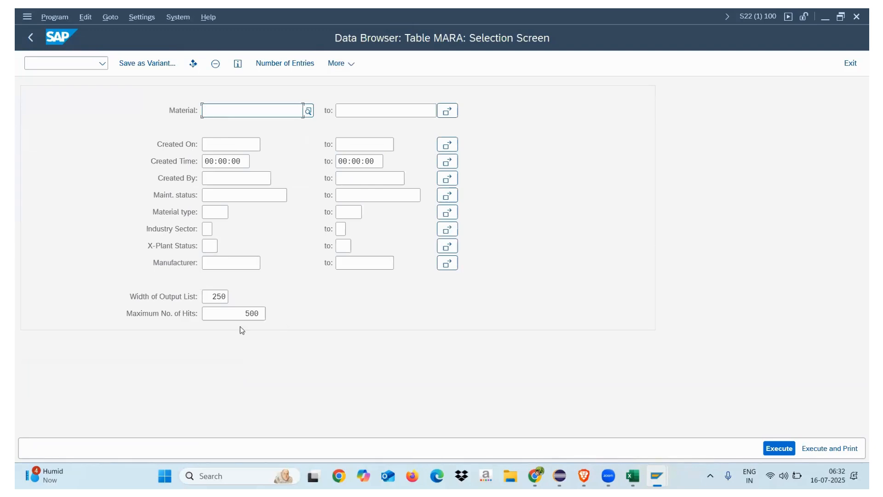
{"action": "left_click", "coordinate": [778, 447]}
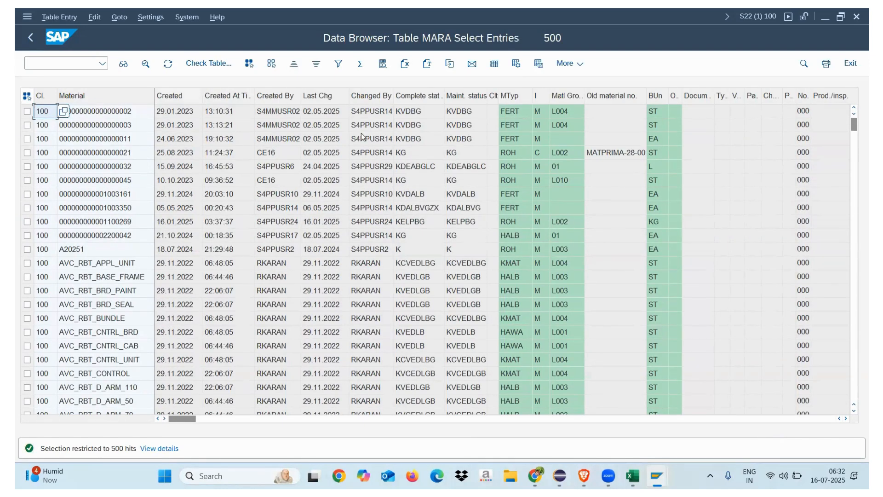
Step: Move the material type and material group columns directly after the Created column in the MARA entries list
{"action": "left_click_drag", "start_coordinate": [513, 98], "coordinate": [207, 95]}
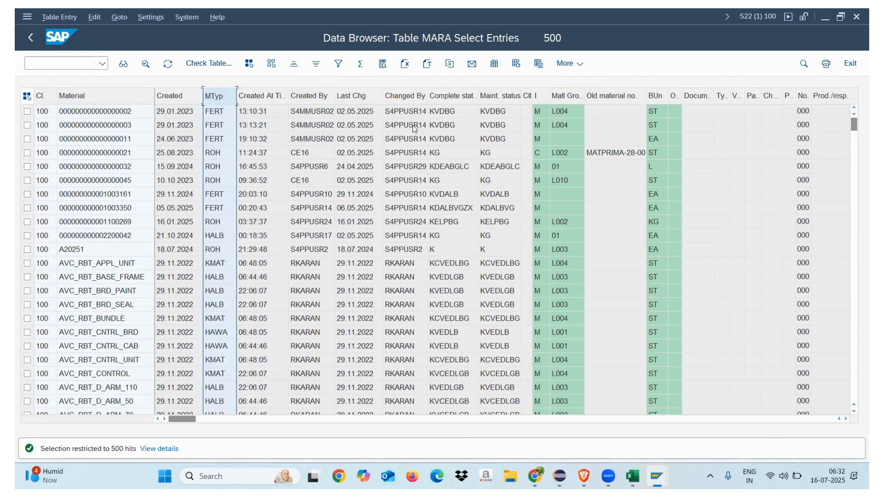
{"action": "left_click", "coordinate": [569, 97]}
{"action": "left_click_drag", "start_coordinate": [570, 99], "coordinate": [245, 104]}
Step: Copy the client through material group cells of the first rows down to AVC_RBT_CNTRL_UNIT, and return to the MARA table definition
{"action": "left_click", "coordinate": [80, 114]}
{"action": "left_click_drag", "start_coordinate": [78, 117], "coordinate": [254, 372]}
{"action": "key", "text": "ctrl+c"}
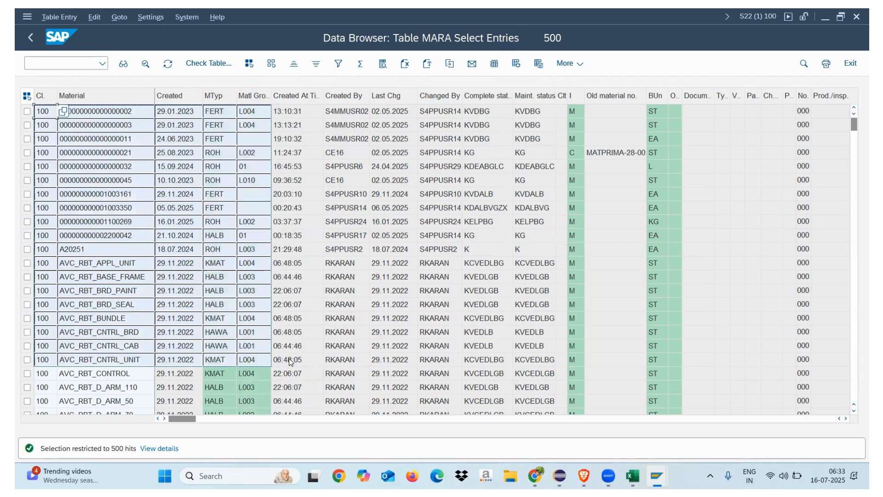
{"action": "left_click", "coordinate": [34, 39]}
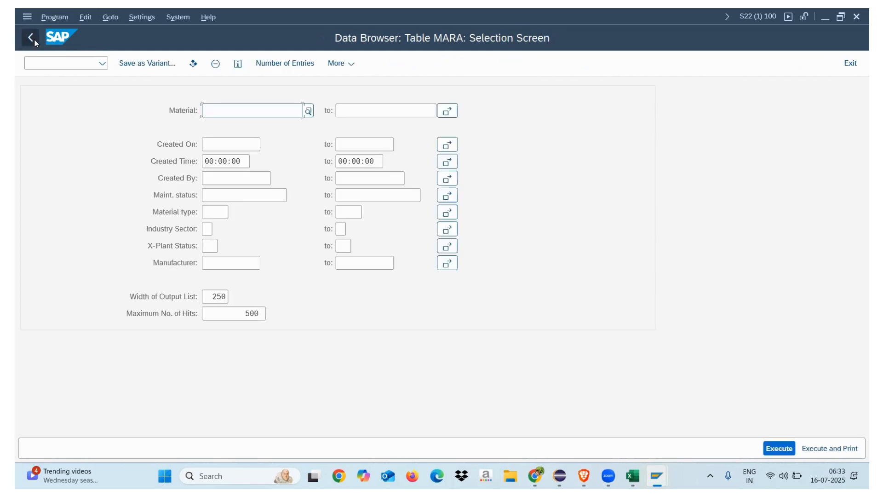
{"action": "left_click", "coordinate": [35, 39]}
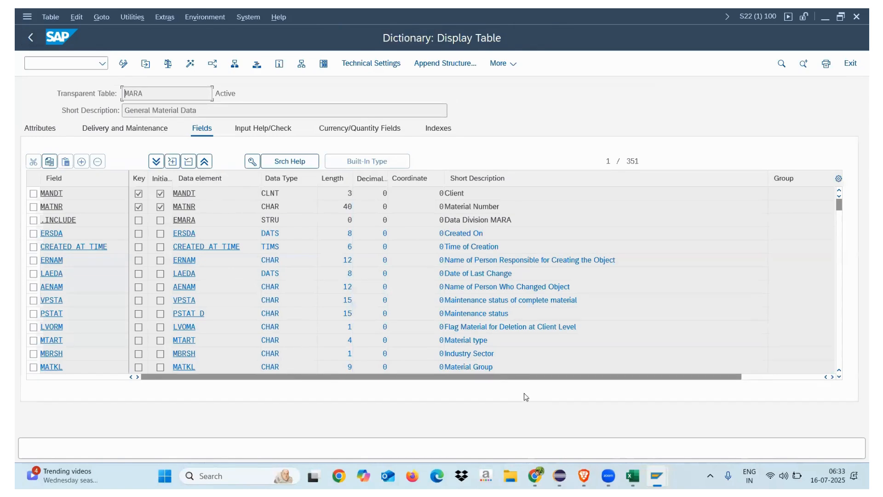
Step: Switch to the MARA workbook in Excel and review Sheet1 and Sheet2
{"action": "key", "text": "alt+Tab"}
{"action": "left_click", "coordinate": [73, 444]}
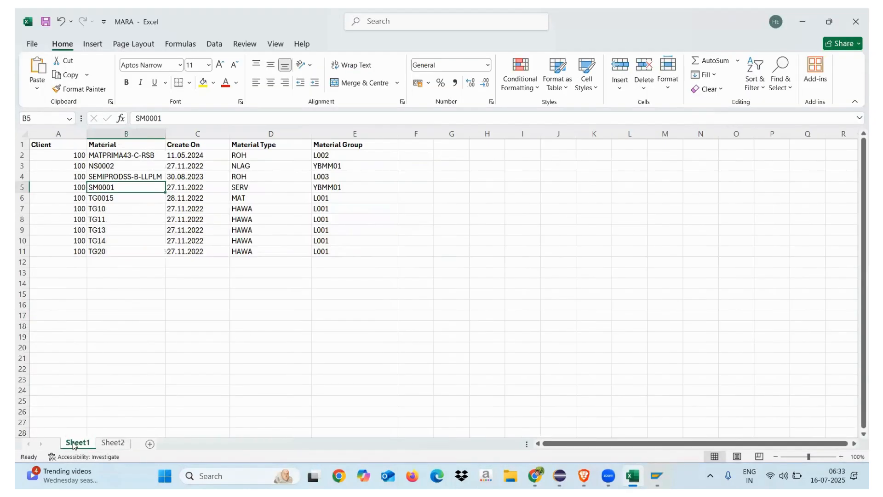
{"action": "left_click", "coordinate": [113, 444]}
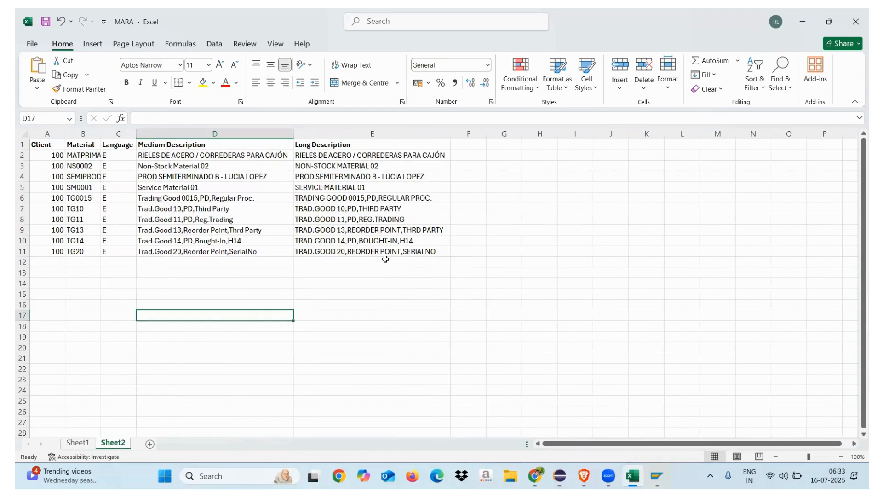
Step: Switch to Eclipse and start a SAP HANA Content import of Data from Local File into the HDB target system
{"action": "key", "text": "super+d"}
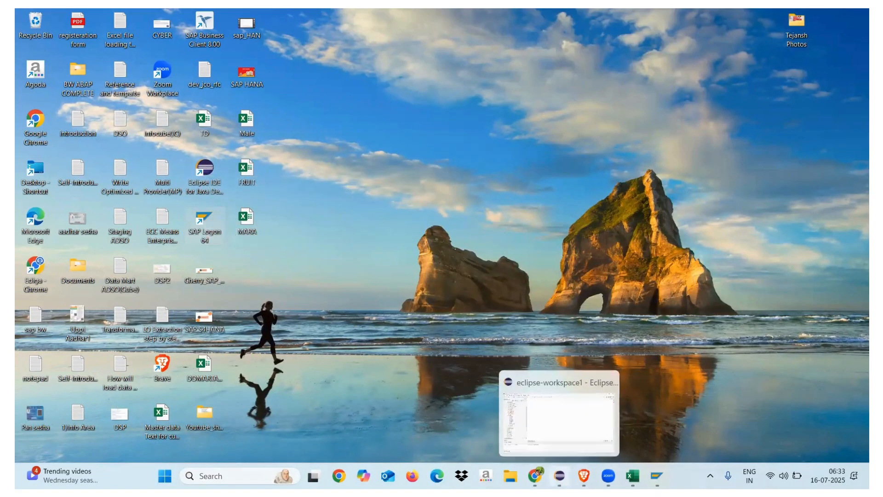
{"action": "left_click", "coordinate": [560, 476]}
{"action": "left_click", "coordinate": [24, 27]}
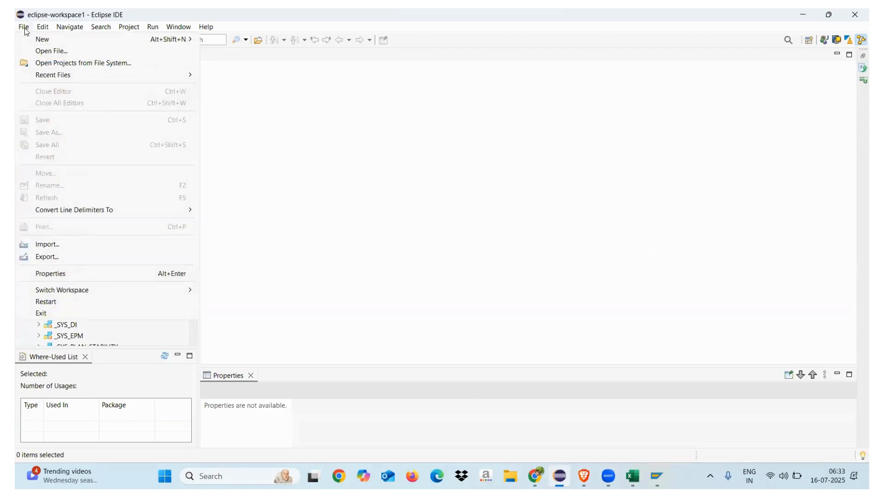
{"action": "left_click", "coordinate": [47, 244]}
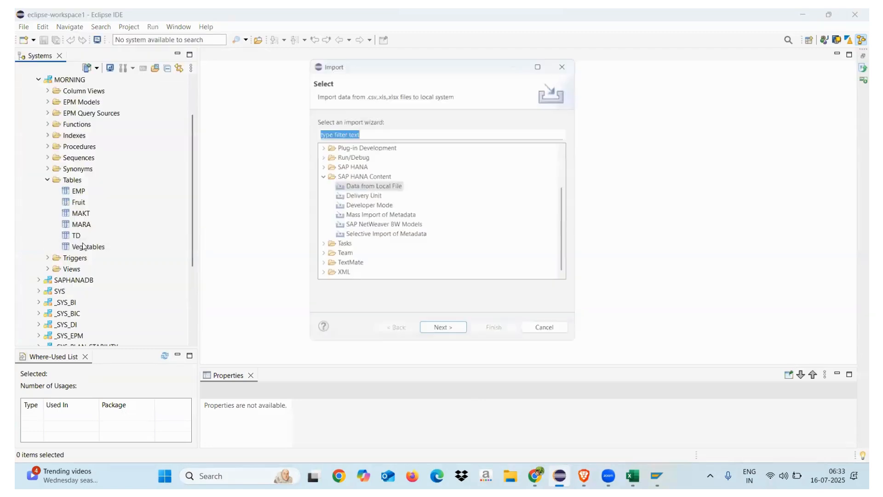
{"action": "double_click", "coordinate": [372, 186]}
{"action": "left_click", "coordinate": [391, 139]}
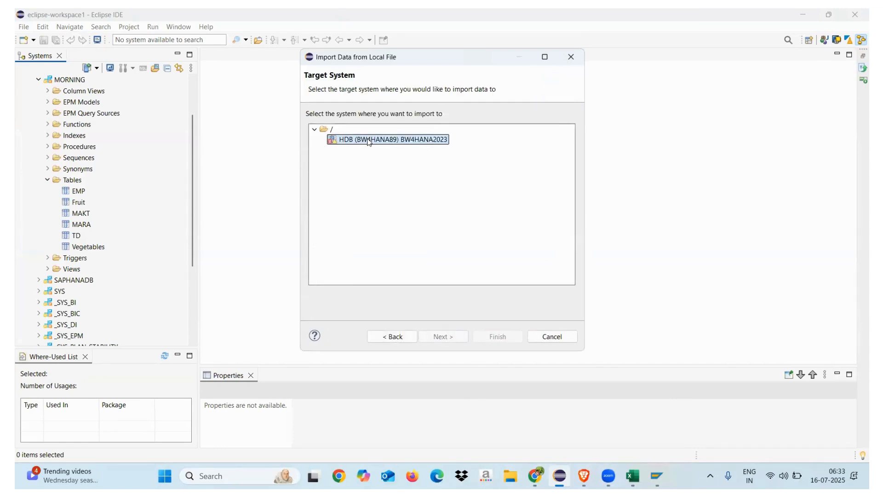
{"action": "left_click", "coordinate": [442, 336]}
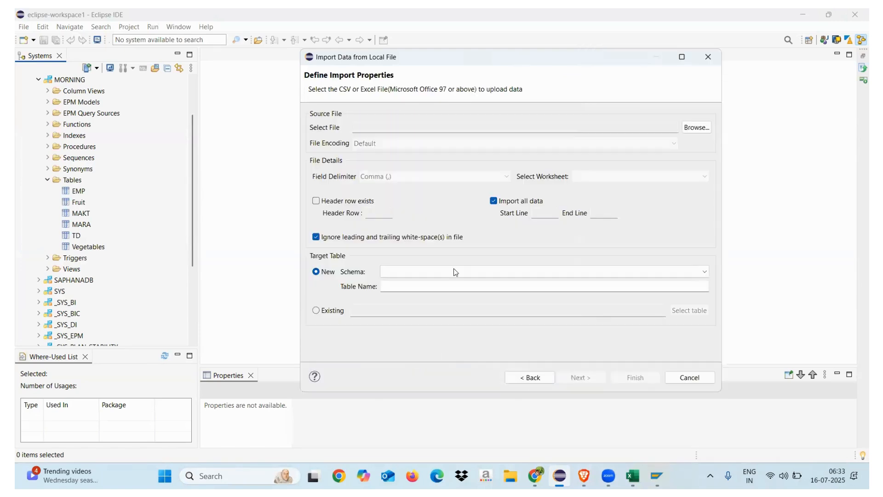
Step: Choose the MARA Excel file on the Desktop as the source file of the import
{"action": "left_click", "coordinate": [692, 131]}
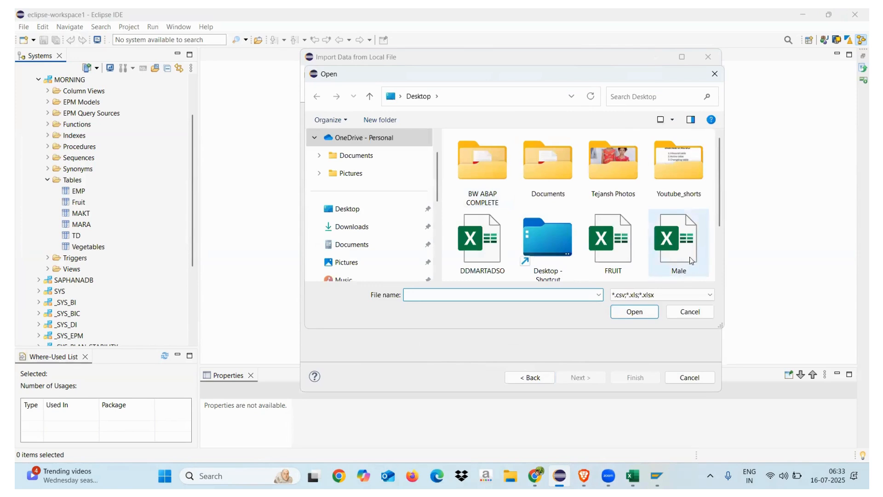
{"action": "scroll", "coordinate": [719, 248], "scroll_direction": "down", "scroll_amount": 2}
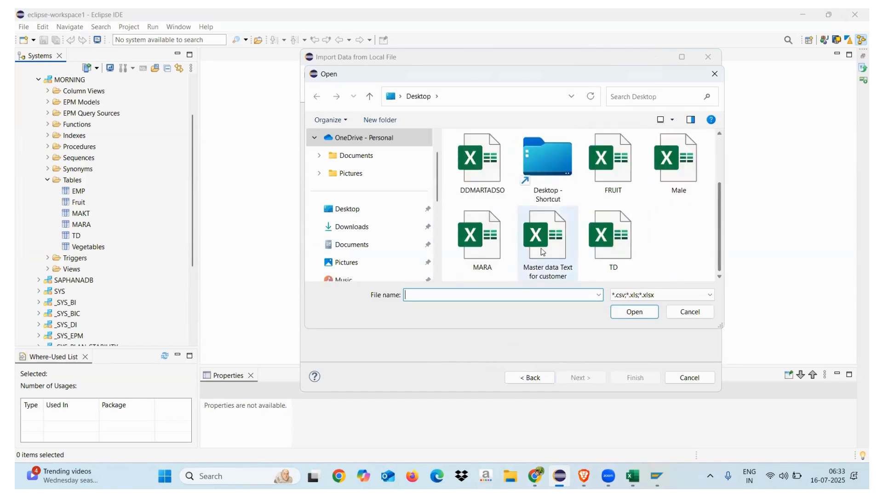
{"action": "left_click", "coordinate": [483, 237]}
{"action": "left_click", "coordinate": [626, 313]}
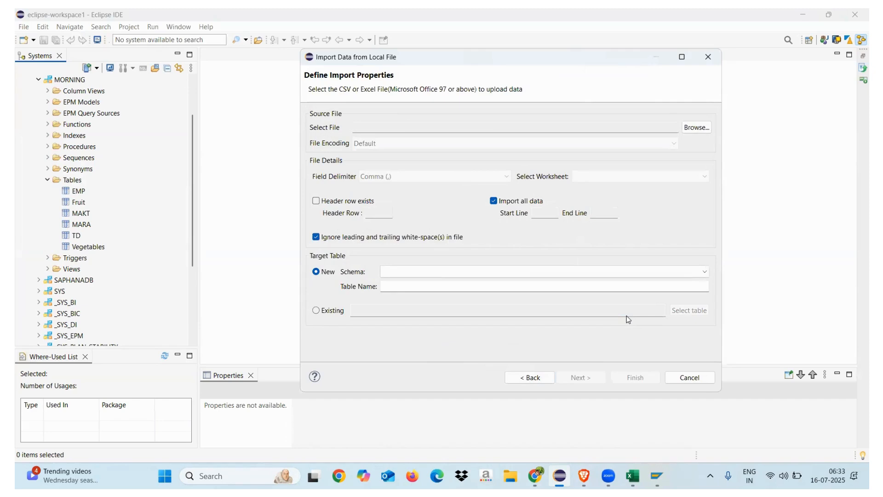
Step: Switch to Excel and close the MARA workbook without saving its changes
{"action": "left_click", "coordinate": [634, 476]}
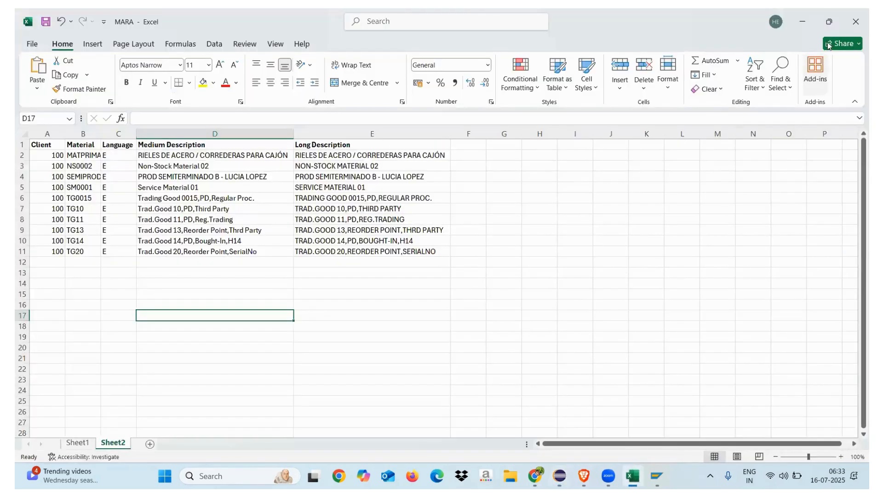
{"action": "left_click", "coordinate": [857, 21]}
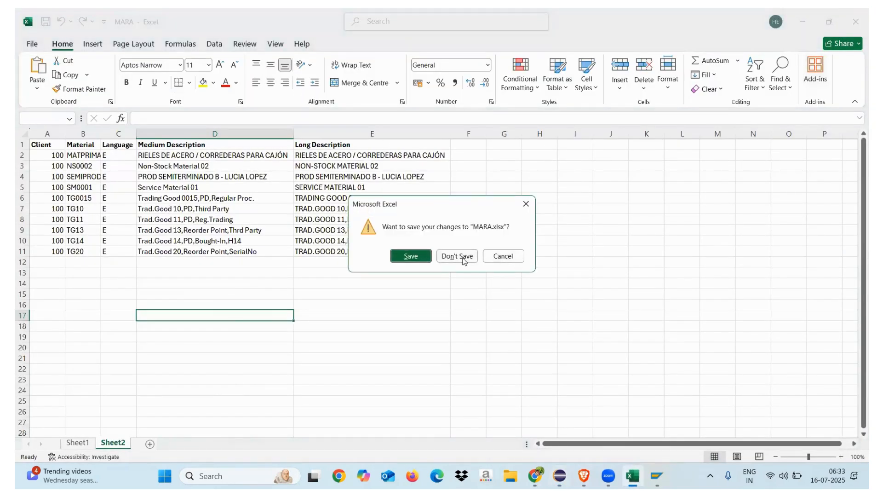
{"action": "left_click", "coordinate": [462, 257]}
Step: Mark the source file as having a header row and set the existing MARA table in the MORNING schema as the import target
{"action": "left_click", "coordinate": [316, 201]}
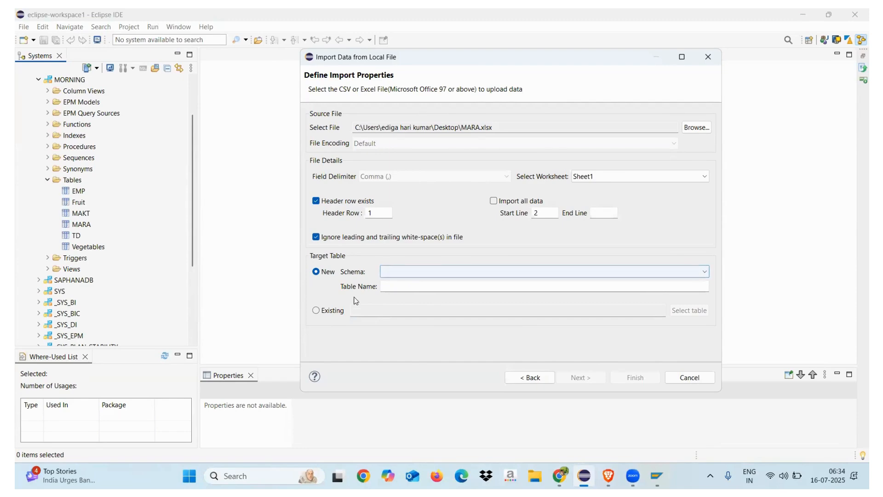
{"action": "left_click", "coordinate": [315, 311]}
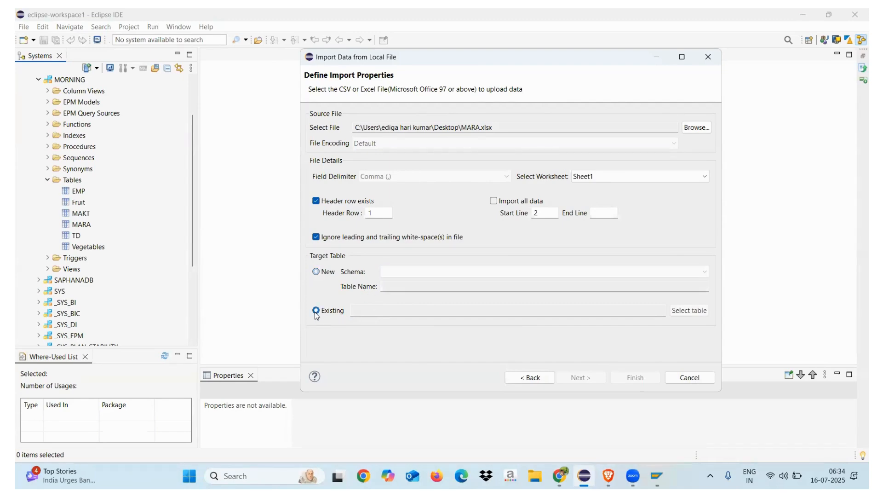
{"action": "left_click", "coordinate": [685, 311]}
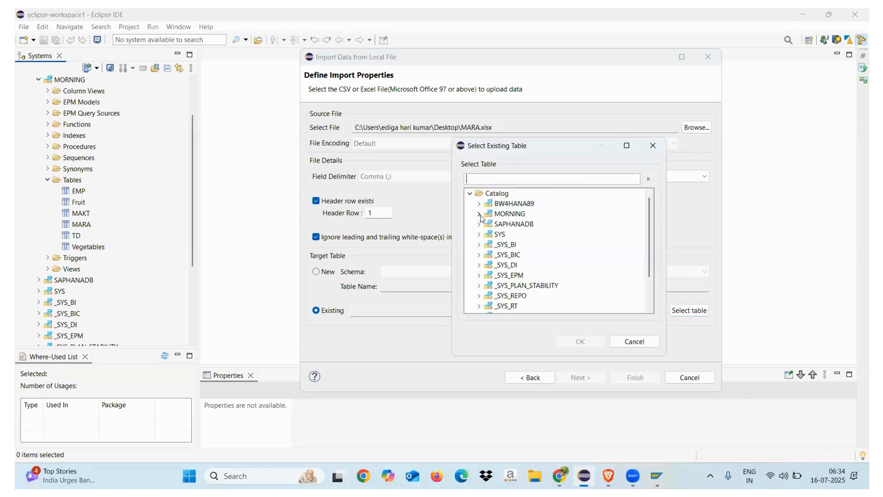
{"action": "left_click", "coordinate": [480, 214]}
{"action": "left_click", "coordinate": [488, 225]}
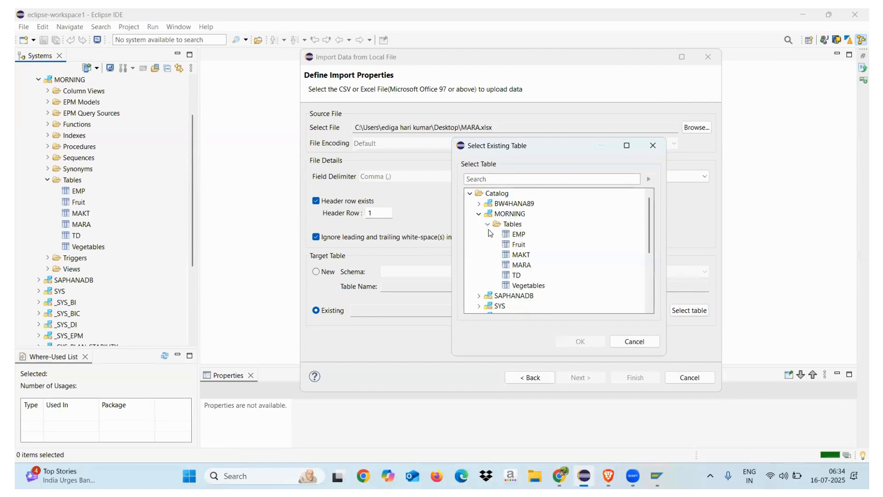
{"action": "left_click", "coordinate": [521, 265]}
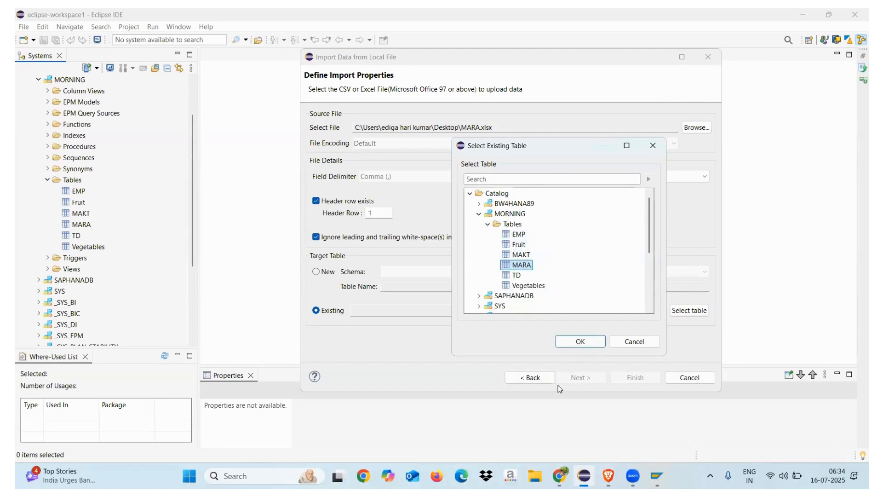
{"action": "left_click", "coordinate": [580, 341]}
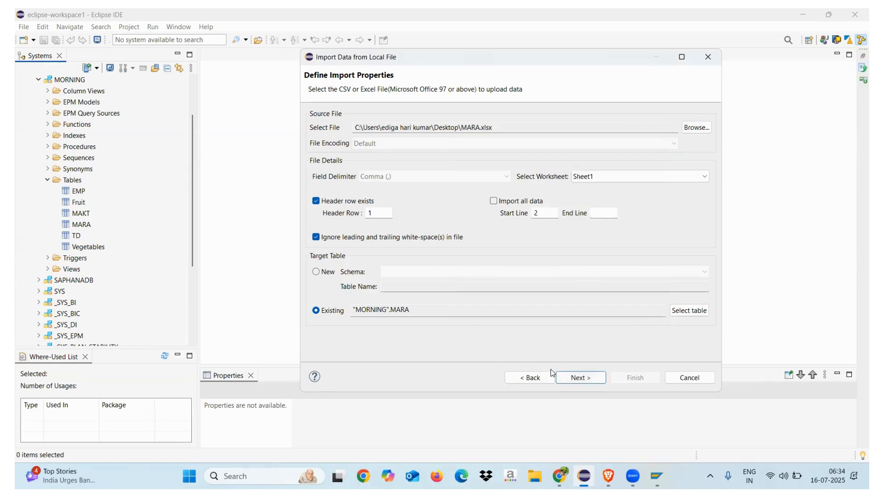
Step: Map all MARA.xlsx columns to the matching MARA table columns, and close the import at its summary without finishing
{"action": "left_click", "coordinate": [567, 379]}
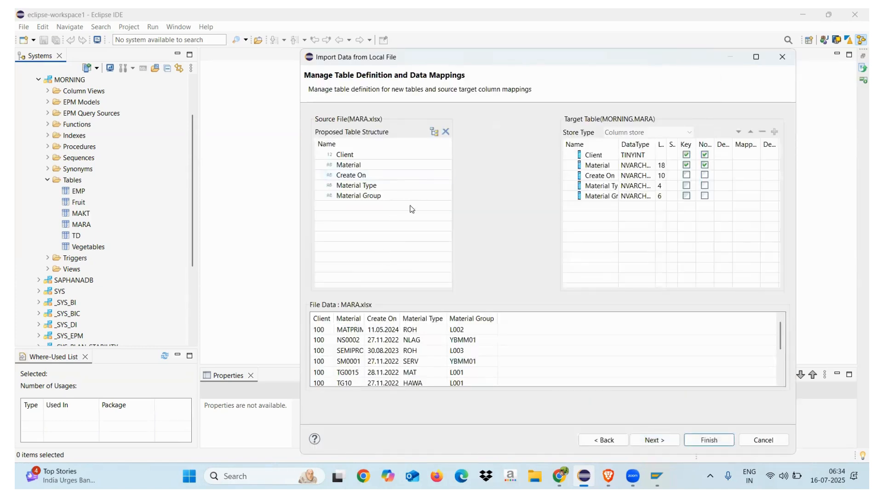
{"action": "left_click", "coordinate": [434, 134]}
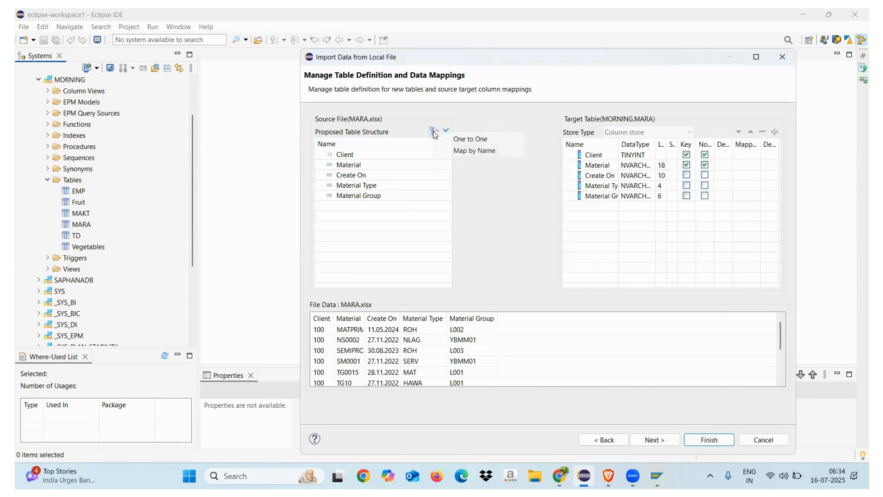
{"action": "left_click", "coordinate": [466, 139]}
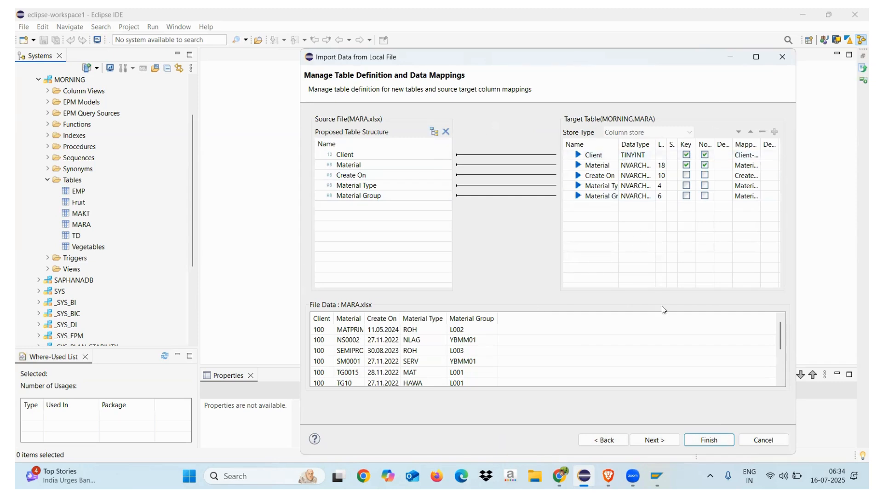
{"action": "left_click", "coordinate": [654, 440]}
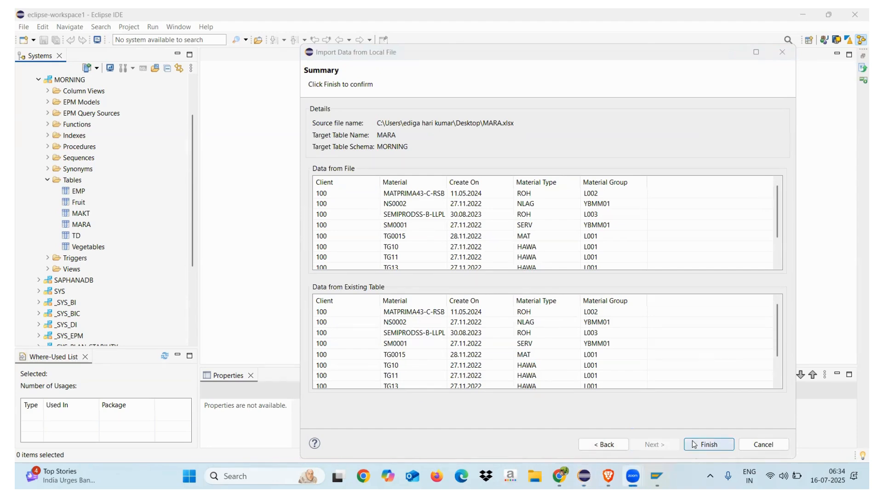
{"action": "left_click", "coordinate": [783, 53]}
Step: Open the definition of the MARA table in the MORNING schema and review its columns
{"action": "left_click", "coordinate": [81, 225]}
{"action": "left_click", "coordinate": [83, 215]}
{"action": "left_click", "coordinate": [82, 226]}
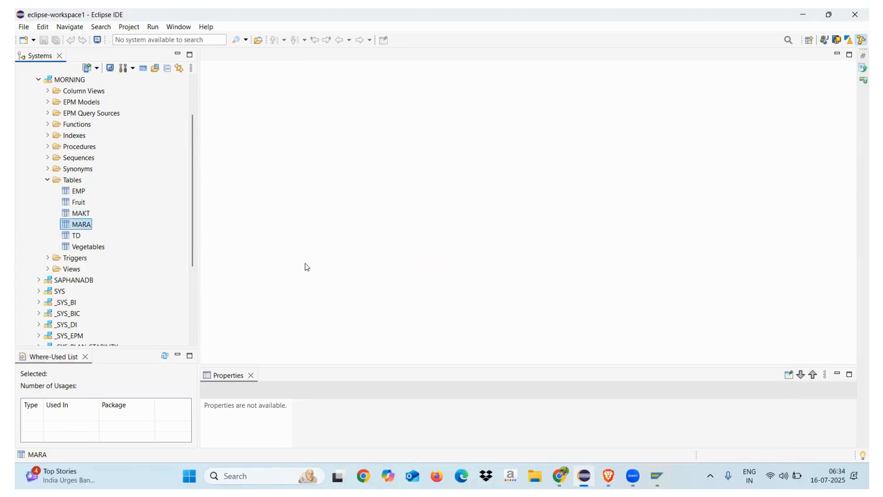
{"action": "left_click", "coordinate": [79, 215]}
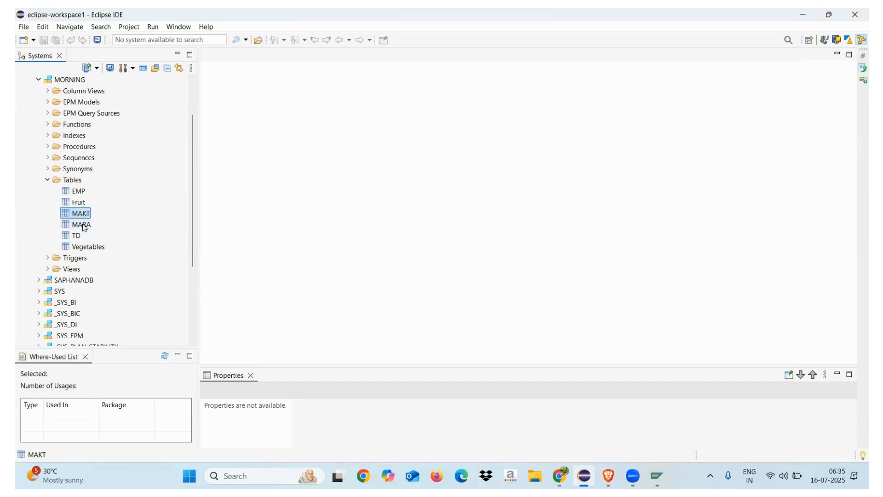
{"action": "left_click", "coordinate": [48, 180]}
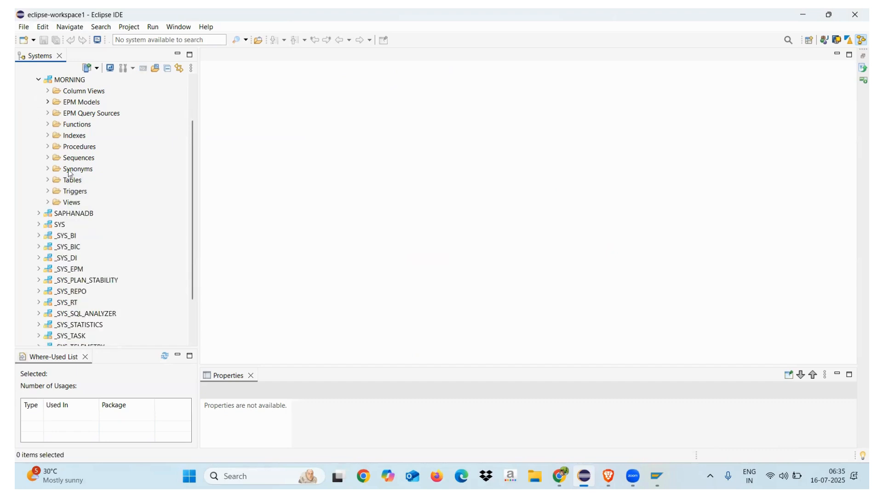
{"action": "left_click", "coordinate": [47, 180]}
{"action": "double_click", "coordinate": [86, 226]}
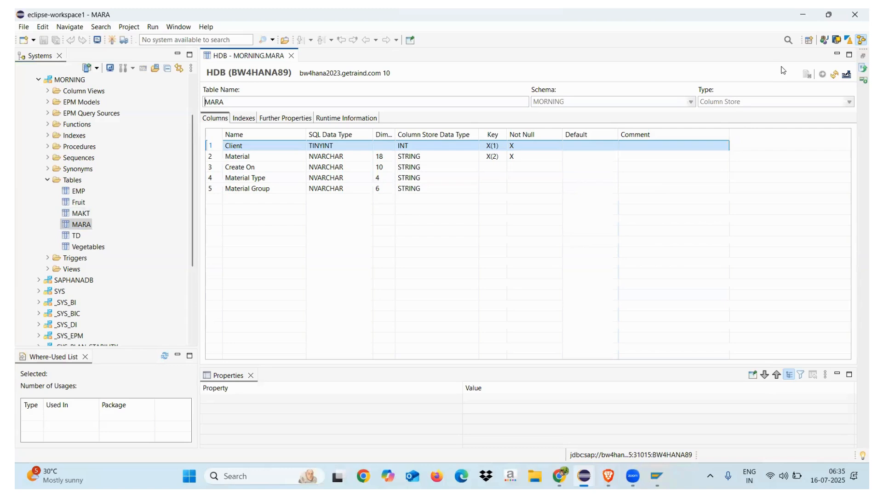
{"action": "left_click", "coordinate": [505, 375]}
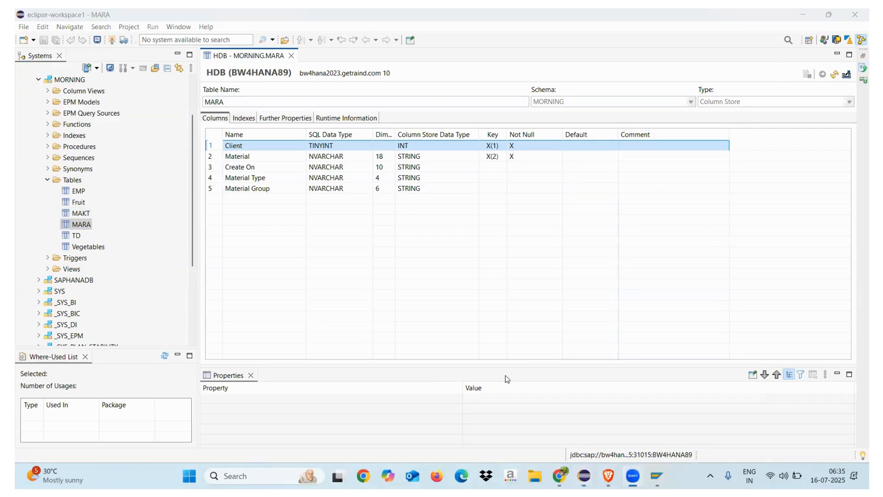
Step: Display the contents of the MARA and MAKT tables, and close both content views
{"action": "left_click", "coordinate": [84, 226]}
{"action": "right_click", "coordinate": [84, 226]}
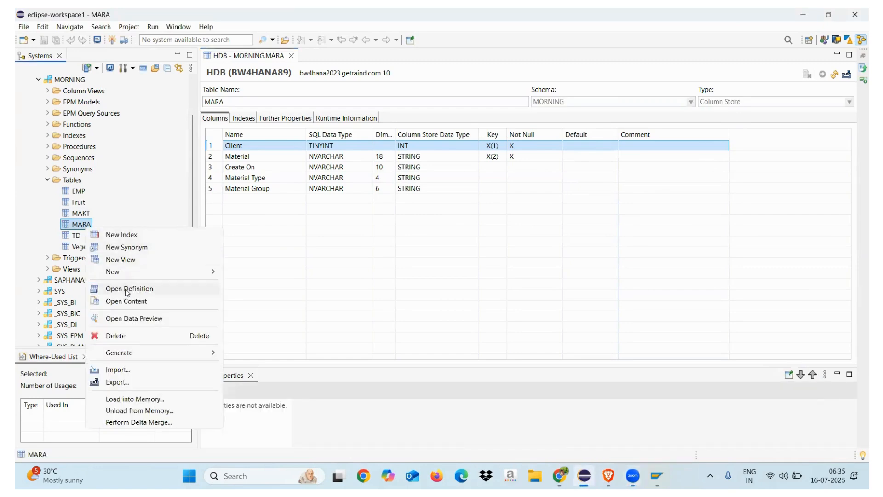
{"action": "key", "text": "Return"}
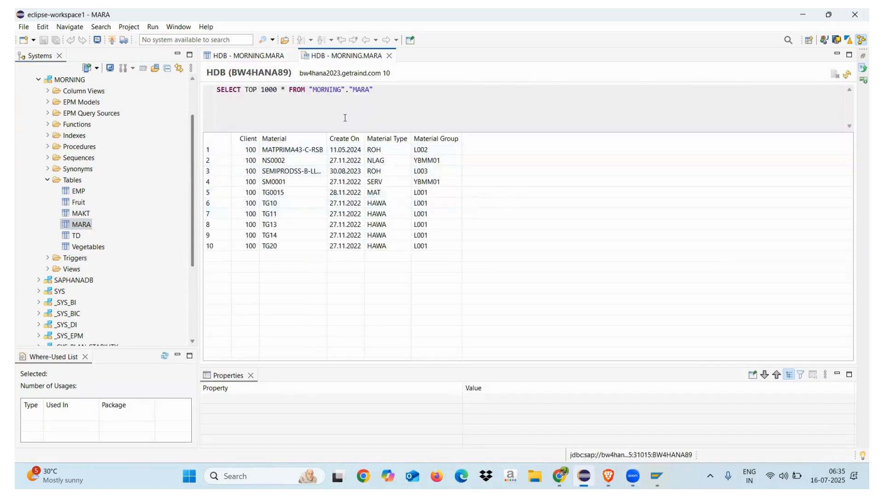
{"action": "left_click", "coordinate": [251, 56]}
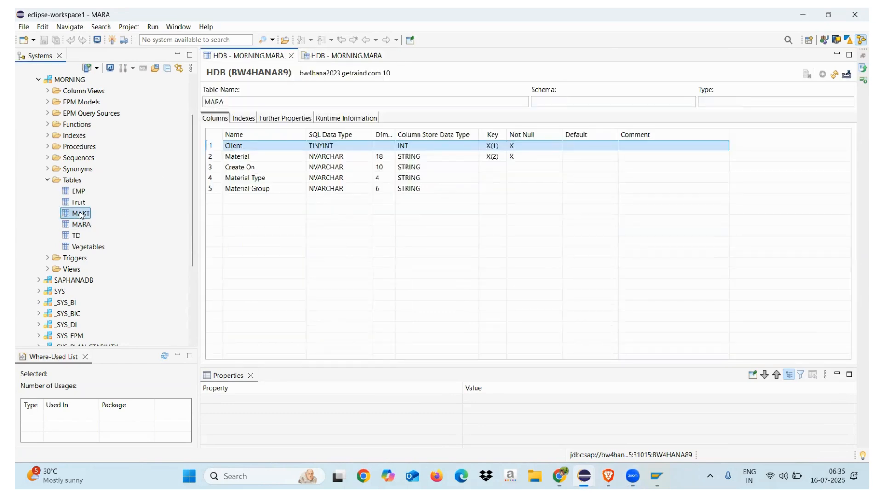
{"action": "right_click", "coordinate": [80, 212]}
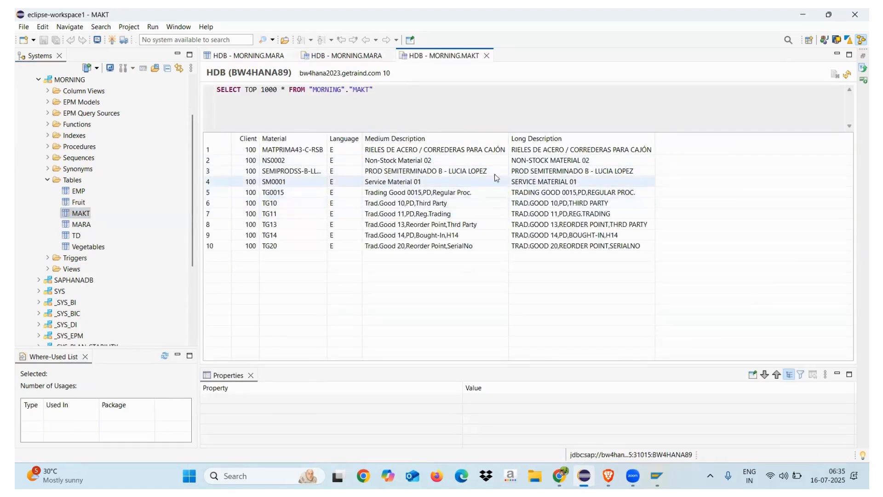
{"action": "left_click", "coordinate": [487, 56]}
{"action": "left_click", "coordinate": [389, 56]}
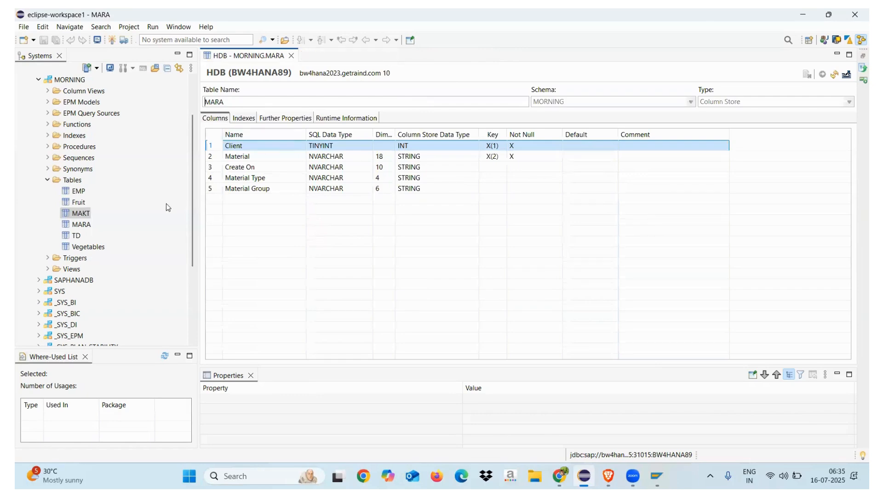
Step: Collapse the Catalog and expand the calculation views of the CHERRY package under Content
{"action": "left_click", "coordinate": [48, 181]}
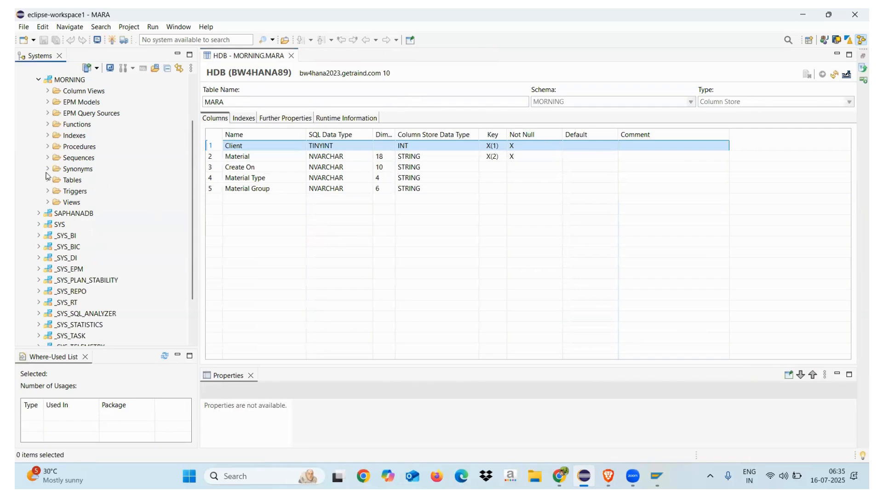
{"action": "left_click", "coordinate": [39, 80]}
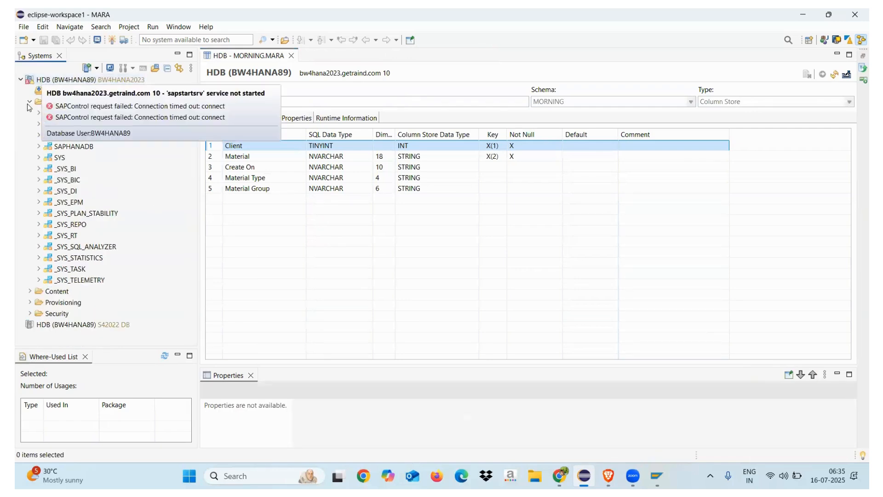
{"action": "left_click", "coordinate": [30, 102]}
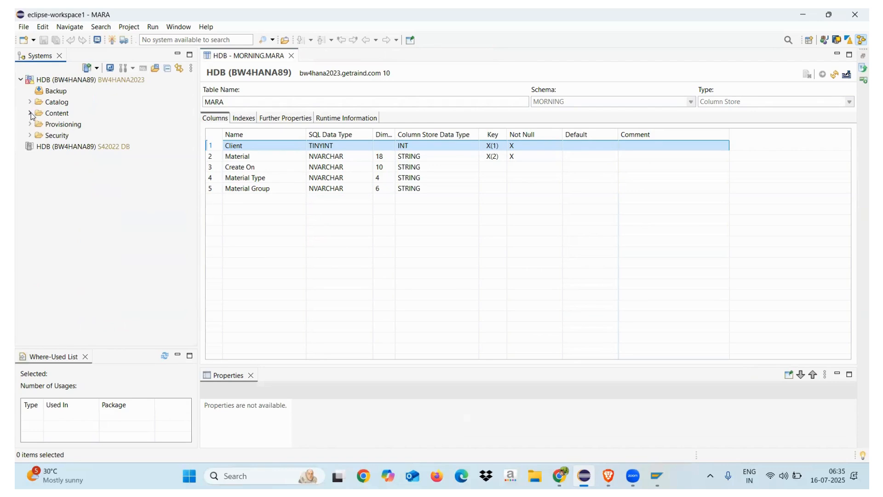
{"action": "left_click", "coordinate": [30, 113]}
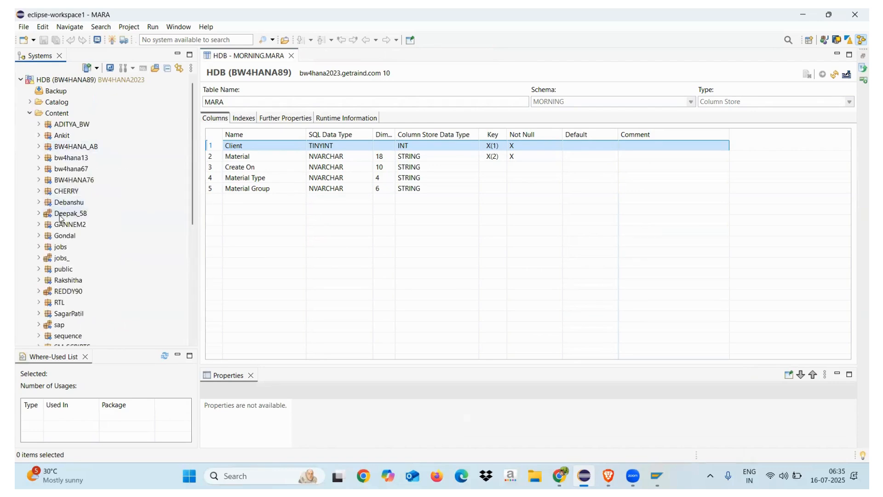
{"action": "left_click", "coordinate": [40, 192]}
{"action": "left_click", "coordinate": [47, 202]}
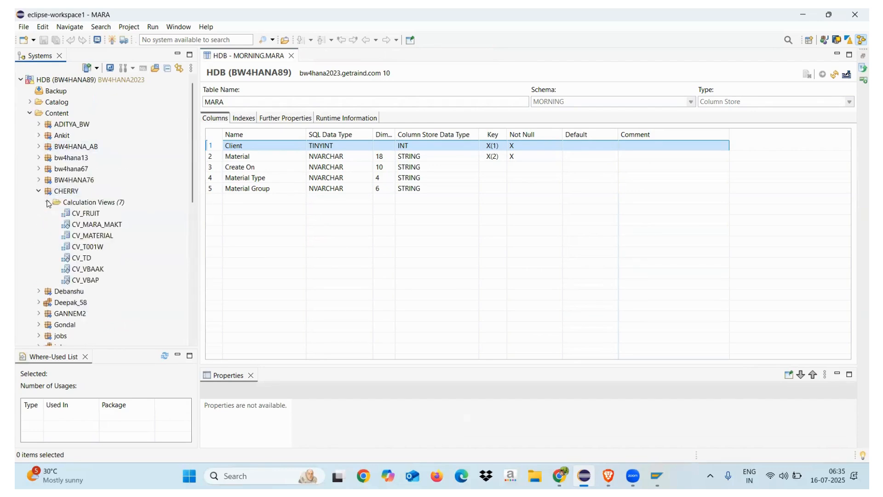
Step: Delete the CV_MARA_MAKT calculation view with Delete and Activate, and close the job log
{"action": "left_click", "coordinate": [112, 225]}
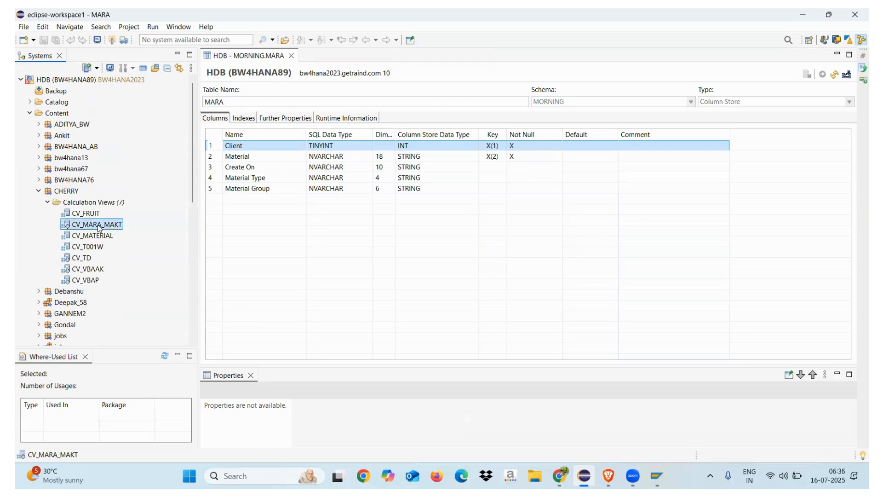
{"action": "right_click", "coordinate": [98, 228]}
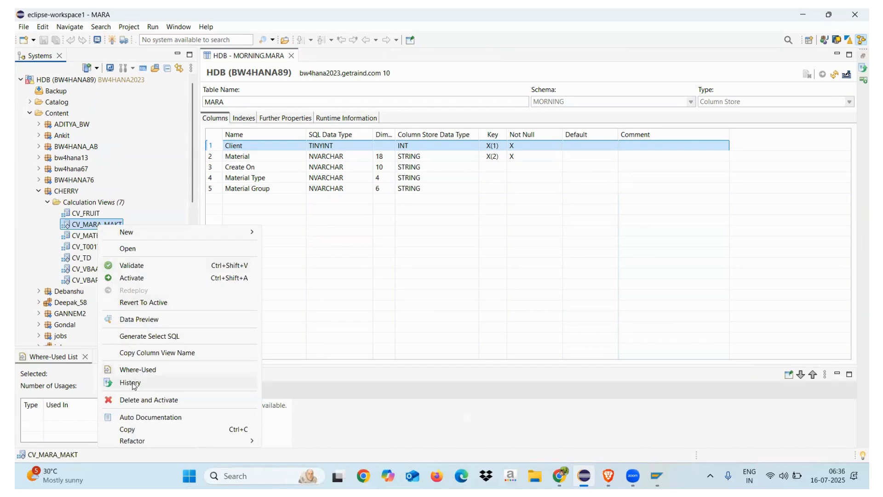
{"action": "left_click", "coordinate": [133, 400]}
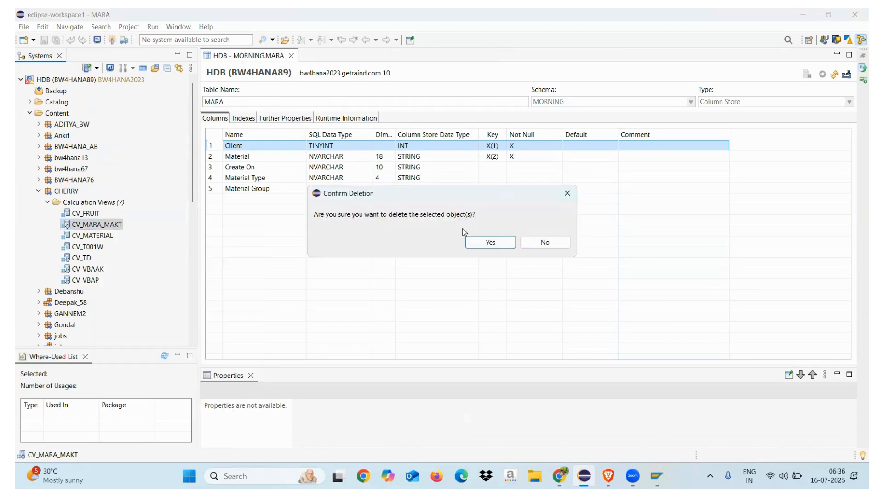
{"action": "left_click", "coordinate": [475, 240]}
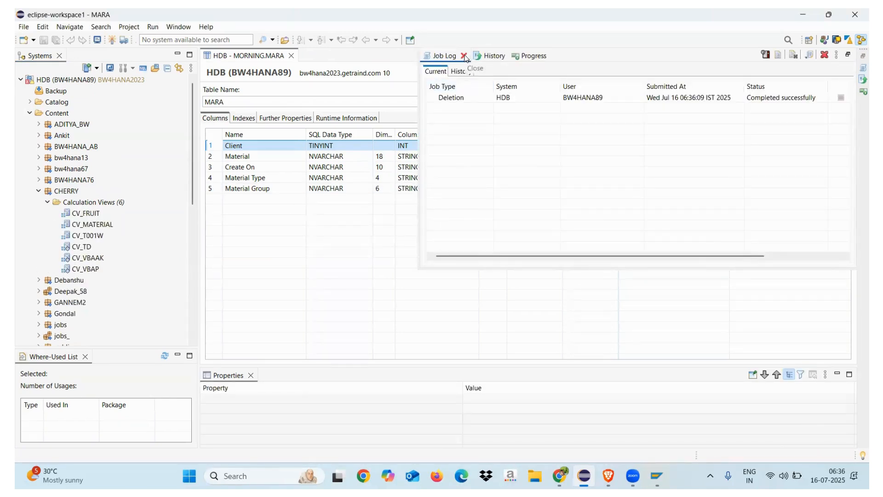
{"action": "left_click", "coordinate": [464, 56]}
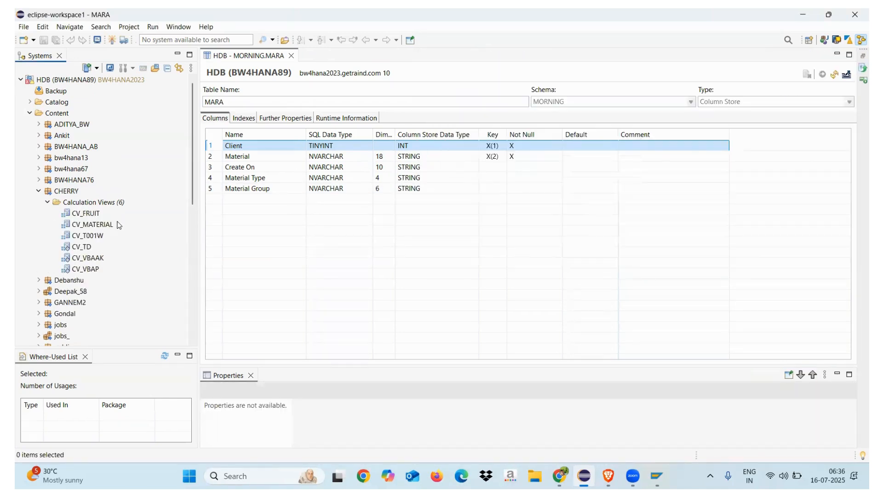
Step: Start a new calculation view in the CHERRY package named CV_MATERIAL2 with the label Material Master data
{"action": "left_click", "coordinate": [90, 206]}
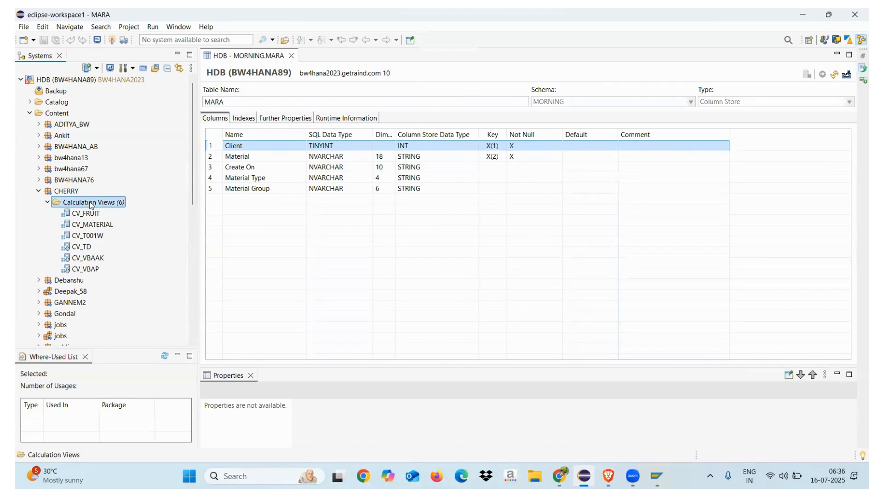
{"action": "right_click", "coordinate": [91, 205]}
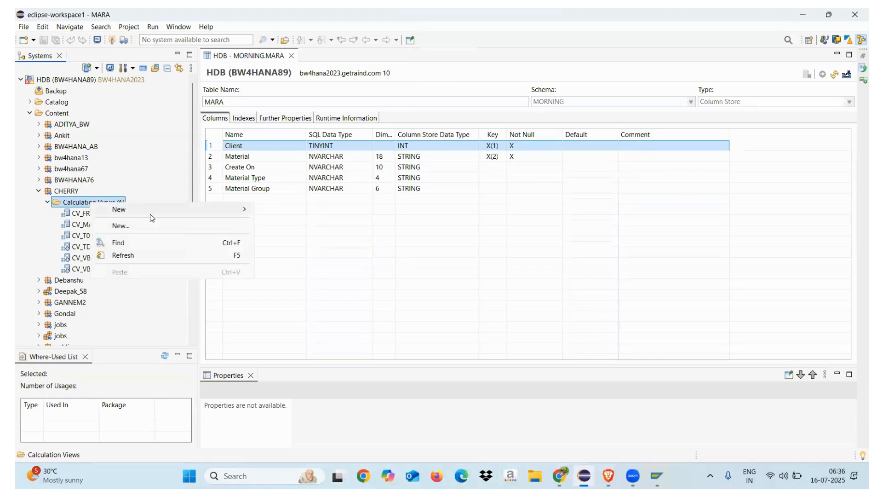
{"action": "left_click", "coordinate": [205, 226]}
{"action": "type", "text": "CV_MA"}
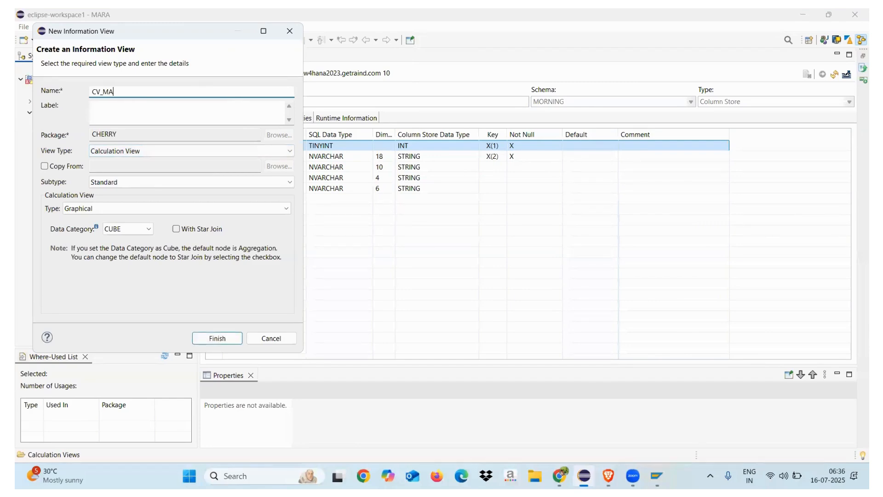
{"action": "type", "text": "TERIAL2"}
{"action": "left_click", "coordinate": [179, 107]}
{"action": "type", "text": "Material "}
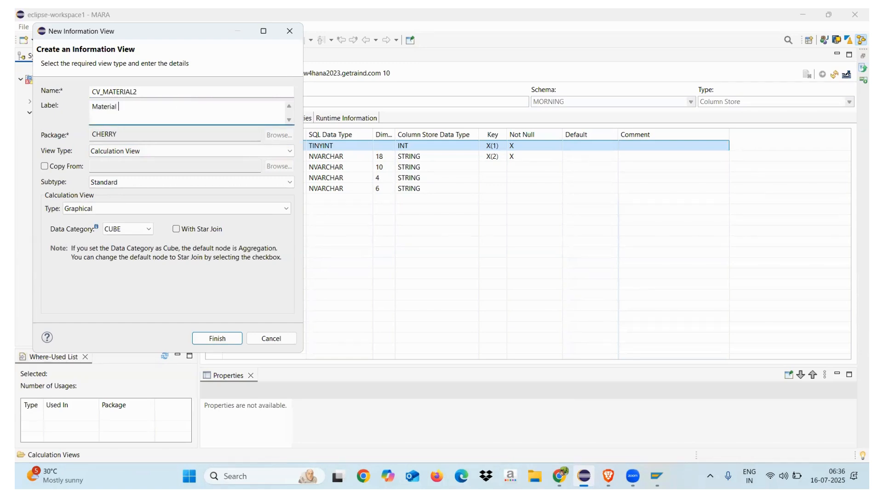
{"action": "type", "text": "Master data"}
Step: Set the view's data category to DIMENSION and finish creating the graphical calculation view
{"action": "left_click", "coordinate": [133, 230]}
{"action": "left_click", "coordinate": [125, 248]}
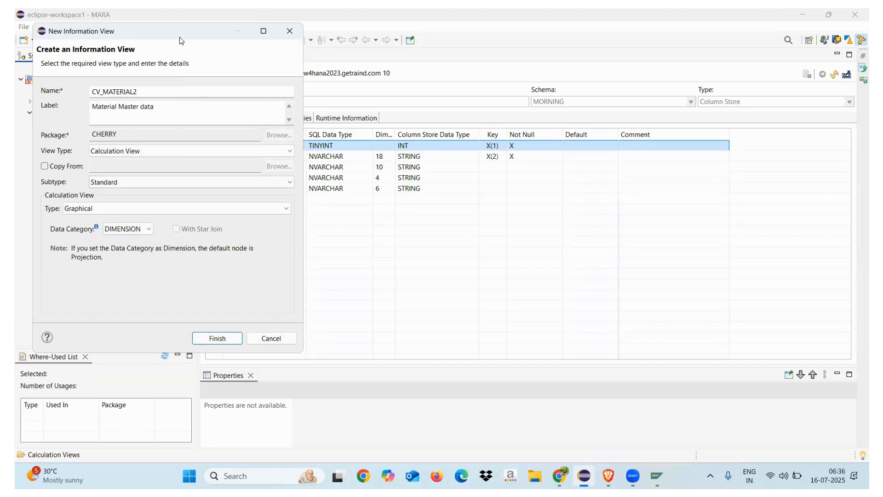
{"action": "left_click_drag", "start_coordinate": [179, 37], "coordinate": [375, 40]}
{"action": "left_click", "coordinate": [330, 233]}
{"action": "left_click", "coordinate": [316, 246]}
{"action": "left_click", "coordinate": [329, 234]}
{"action": "left_click", "coordinate": [324, 254]}
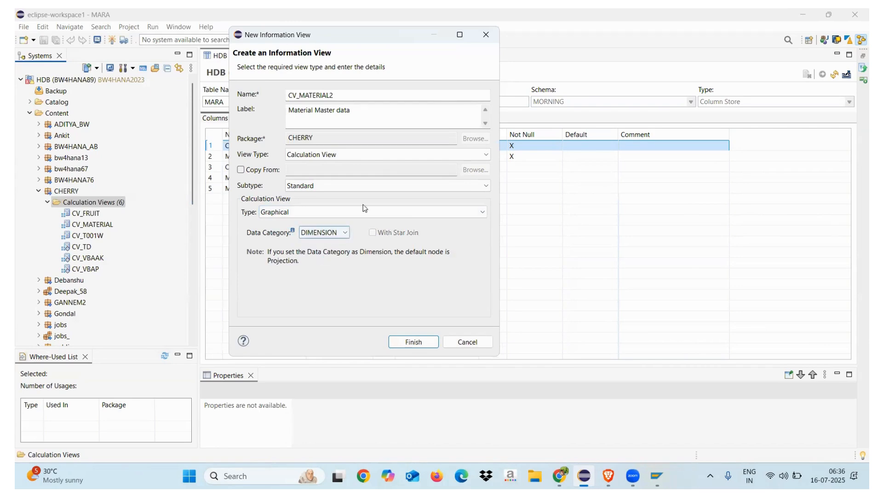
{"action": "left_click", "coordinate": [413, 342]}
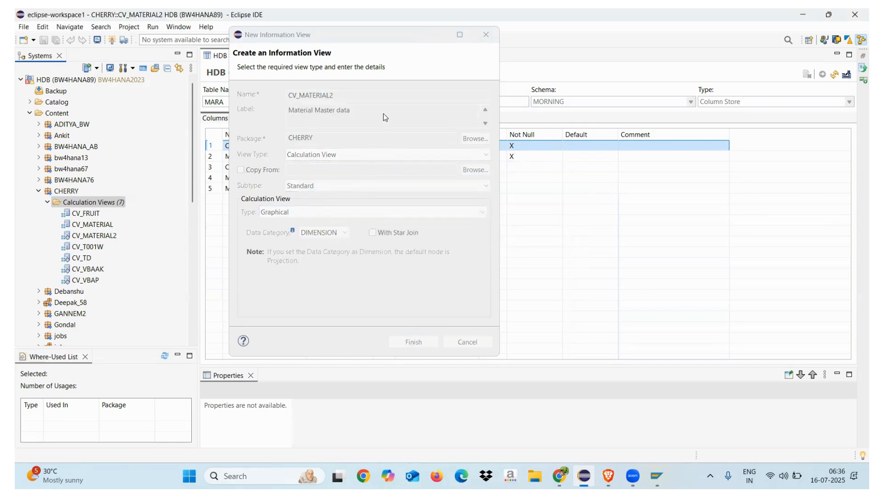
Step: Add a Join node to the scenario and arrange it directly below the default Projection node
{"action": "left_click_drag", "start_coordinate": [318, 152], "coordinate": [312, 204]}
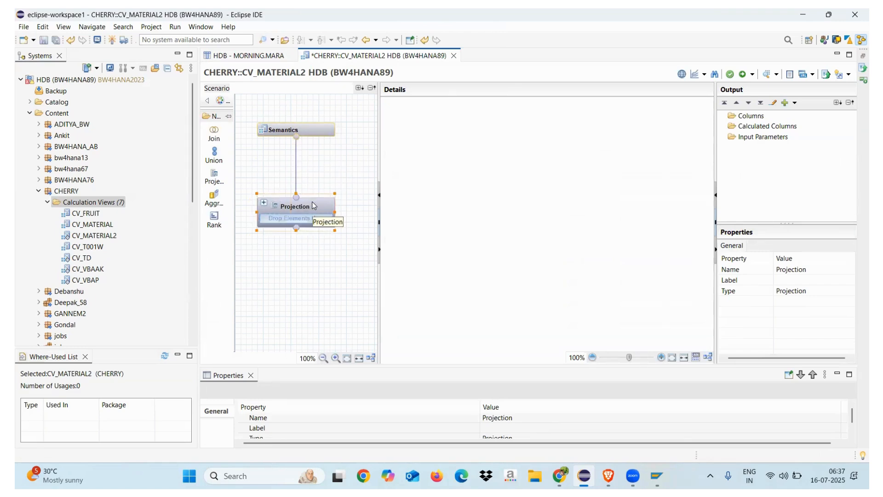
{"action": "mouse_move", "coordinate": [324, 223]}
{"action": "left_click", "coordinate": [218, 139]}
{"action": "left_click", "coordinate": [282, 290]}
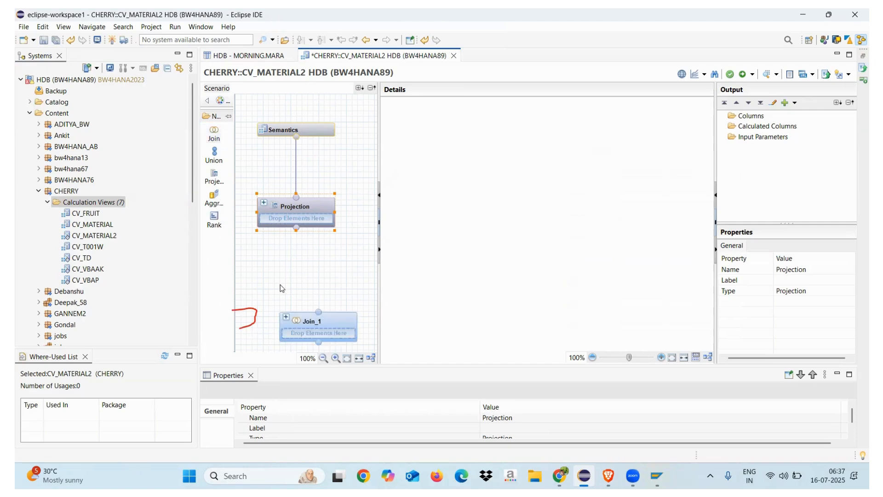
{"action": "left_click_drag", "start_coordinate": [310, 206], "coordinate": [310, 183]}
{"action": "mouse_move", "coordinate": [337, 321]}
{"action": "left_click_drag", "start_coordinate": [336, 318], "coordinate": [314, 254]}
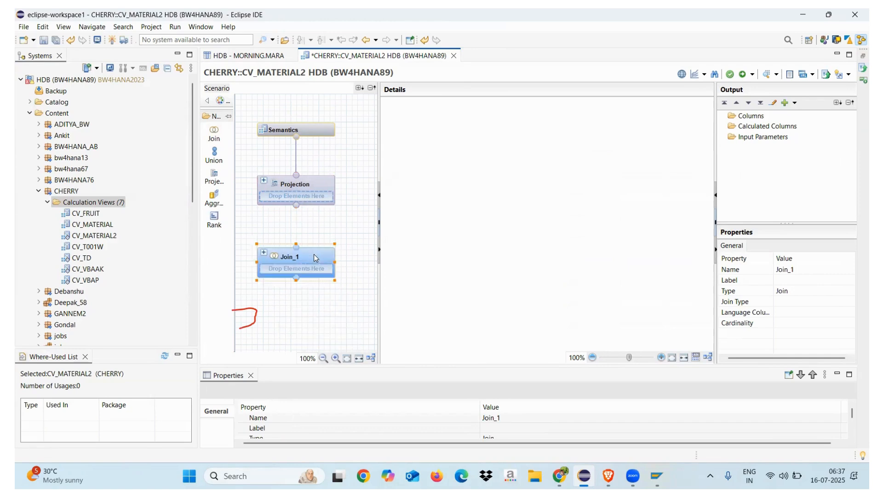
Step: Add two Projection nodes side by side below the Join node and widen the scenario area
{"action": "left_click", "coordinate": [214, 177]}
{"action": "left_click", "coordinate": [254, 316]}
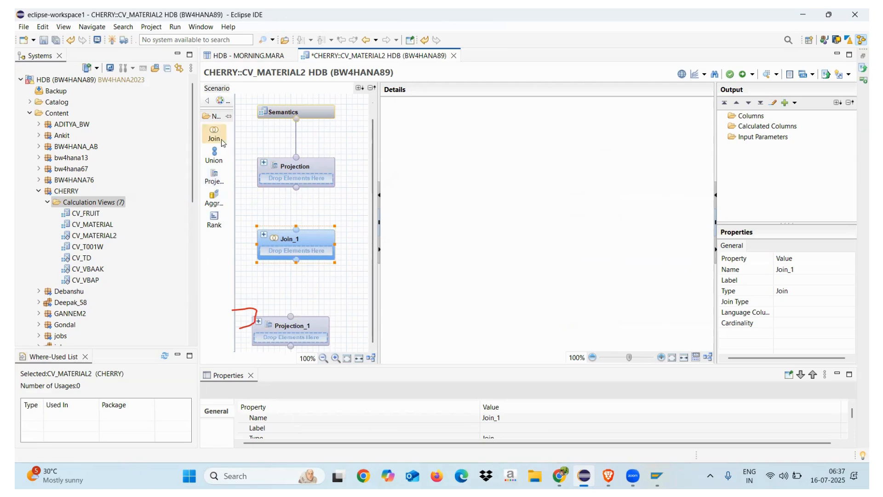
{"action": "left_click", "coordinate": [214, 177]}
{"action": "left_click", "coordinate": [345, 322]}
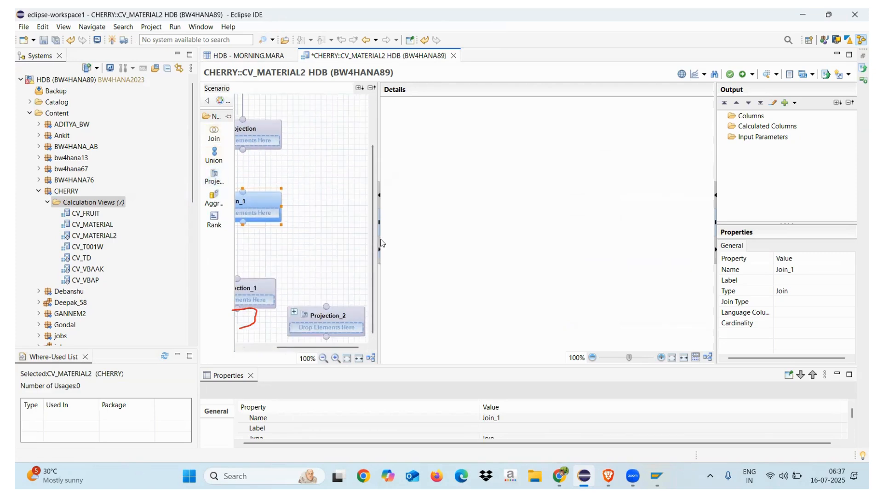
{"action": "left_click_drag", "start_coordinate": [379, 277], "coordinate": [529, 276]}
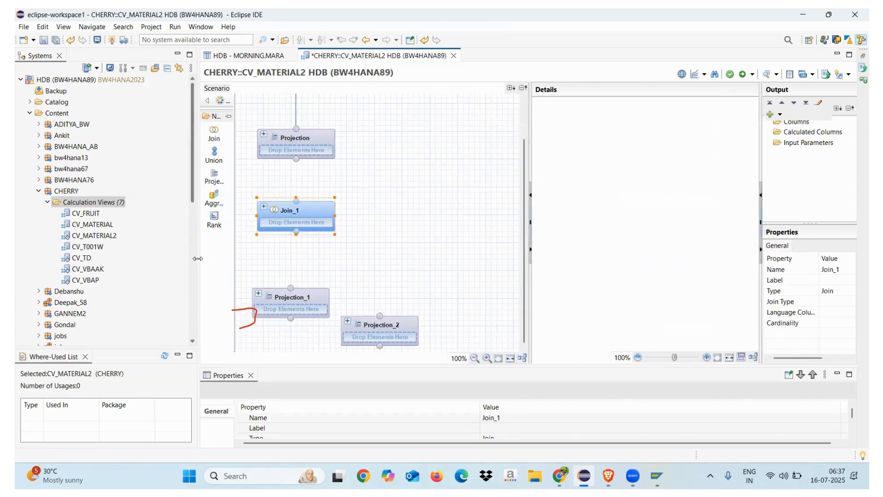
{"action": "left_click_drag", "start_coordinate": [195, 261], "coordinate": [98, 262]}
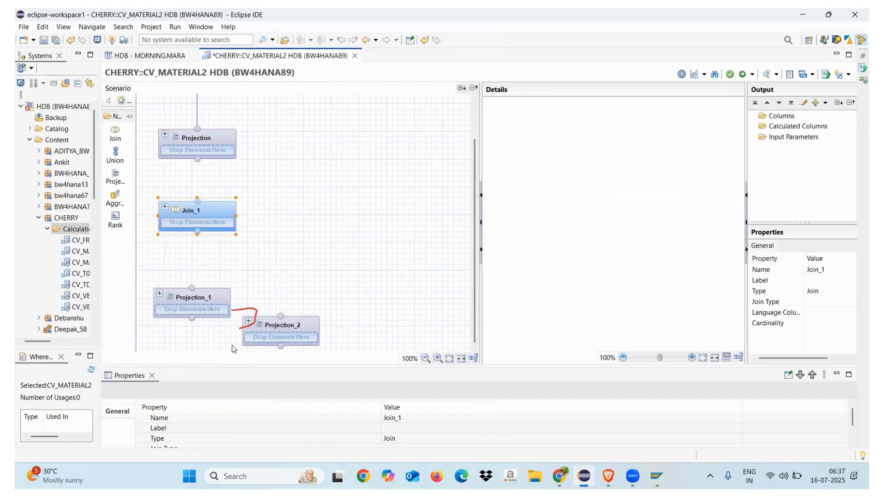
{"action": "left_click_drag", "start_coordinate": [294, 323], "coordinate": [308, 296]}
Step: Add the MARA table from the MORNING schema to the Projection_1 node
{"action": "left_click", "coordinate": [195, 322]}
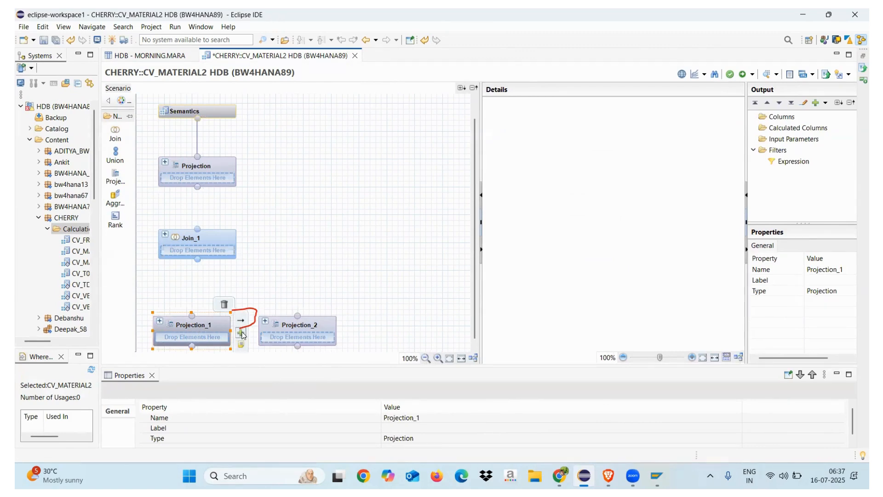
{"action": "left_click", "coordinate": [241, 333]}
{"action": "type", "text": "MARA"}
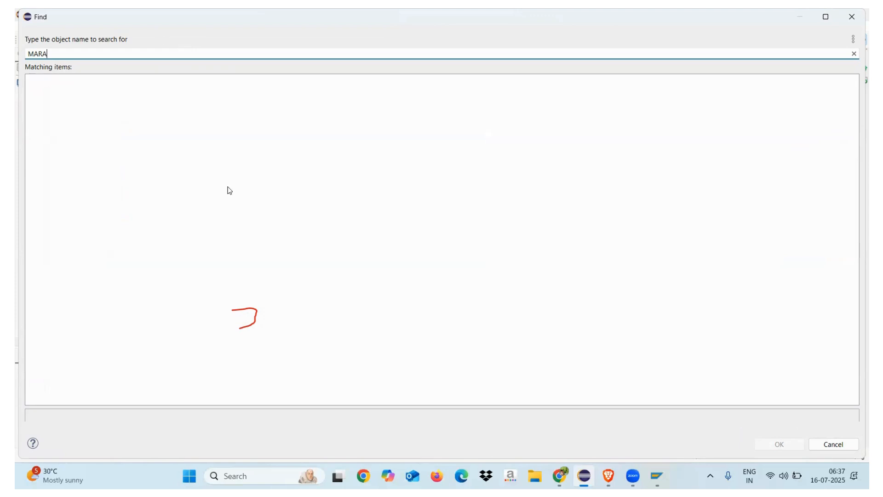
{"action": "left_click", "coordinate": [290, 410]}
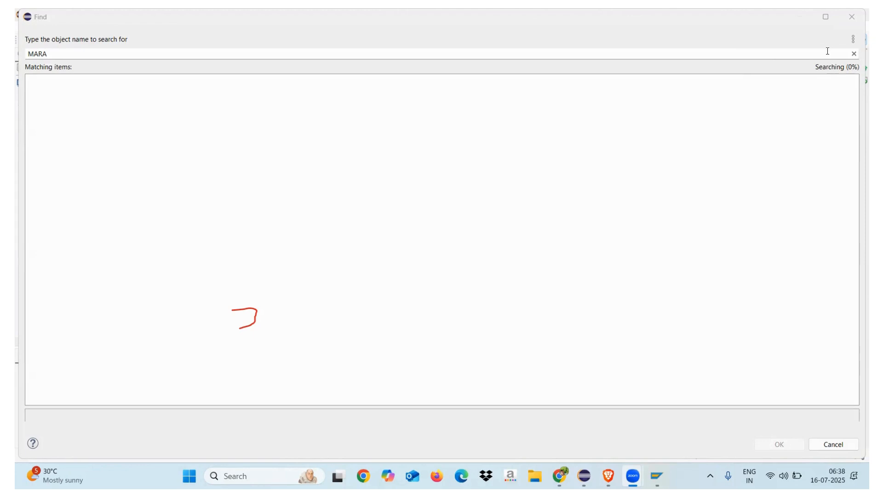
{"action": "left_click", "coordinate": [76, 83]}
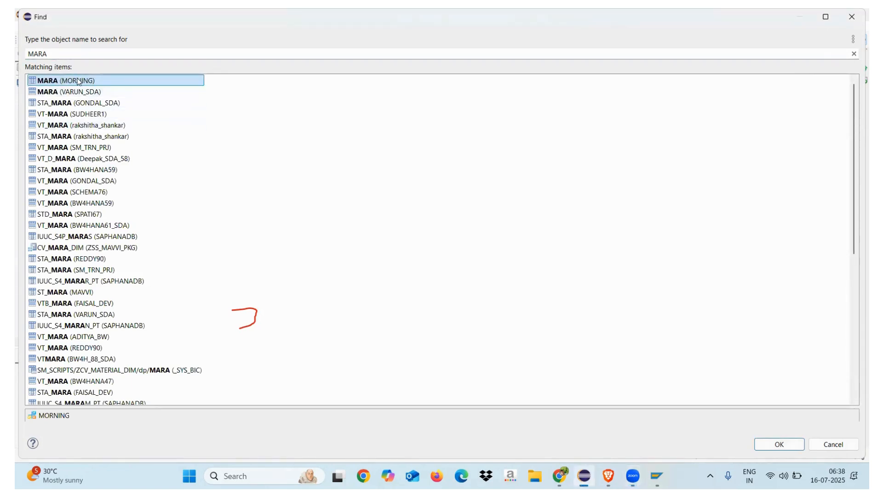
{"action": "double_click", "coordinate": [77, 82]}
Step: Add Client, Material, Create On, Material Type and Material Group from MARA to the output of Projection_1
{"action": "left_click", "coordinate": [307, 328]}
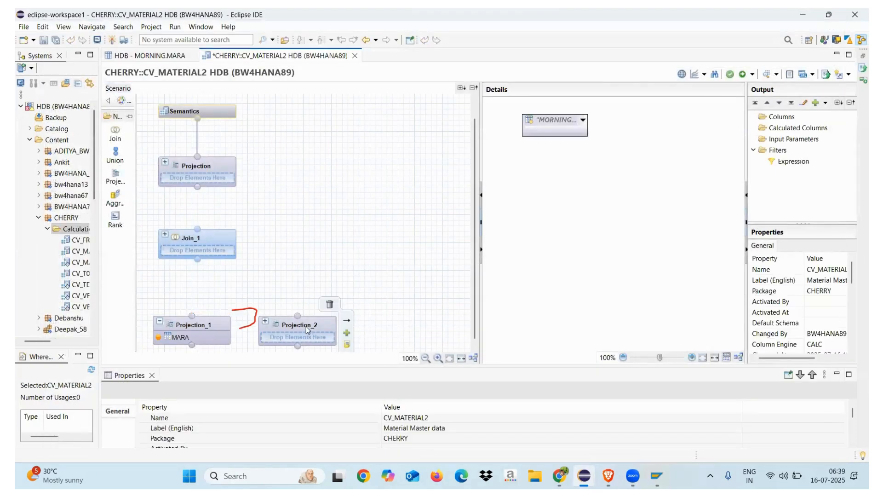
{"action": "left_click", "coordinate": [207, 325]}
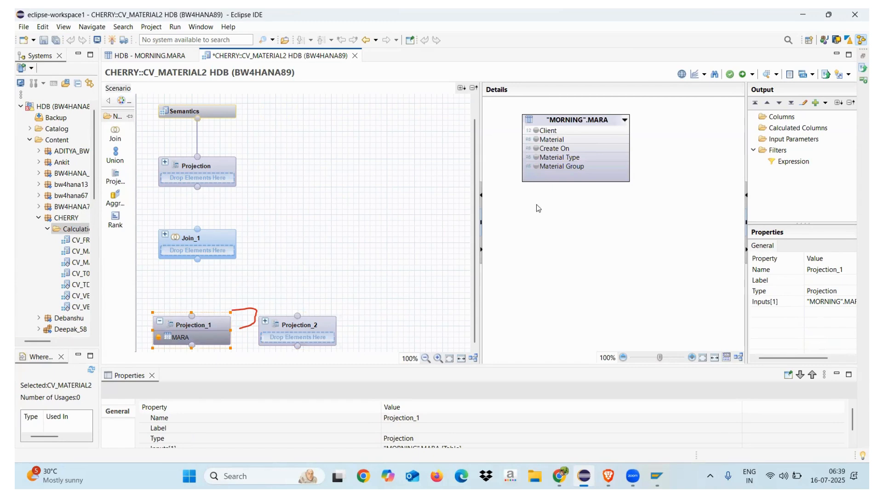
{"action": "left_click", "coordinate": [537, 133]}
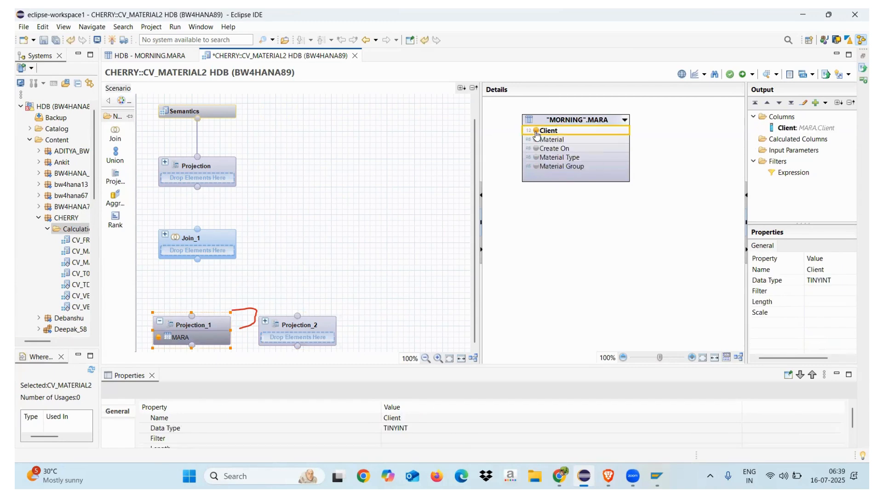
{"action": "left_click", "coordinate": [537, 140]}
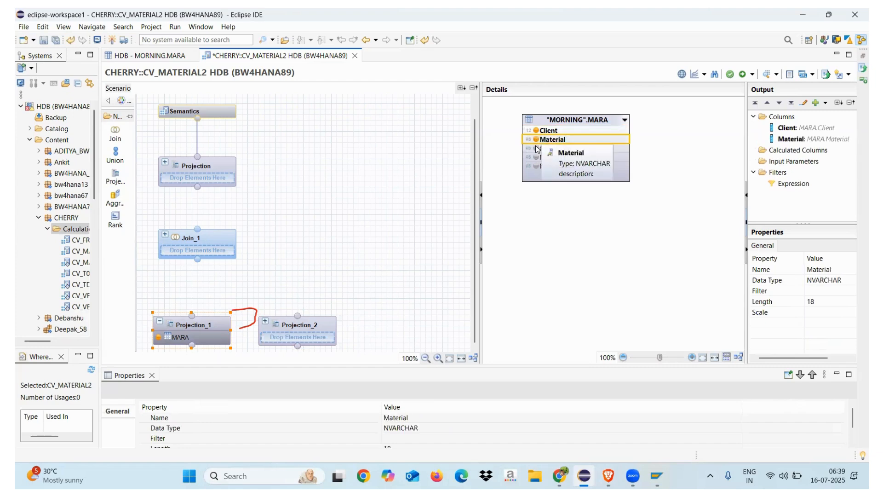
{"action": "left_click", "coordinate": [537, 148]}
{"action": "left_click", "coordinate": [537, 157]}
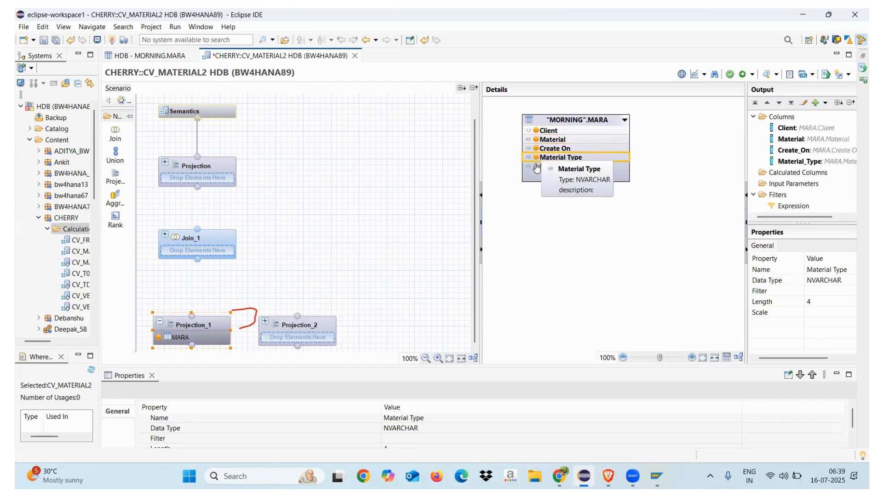
{"action": "left_click", "coordinate": [537, 167]}
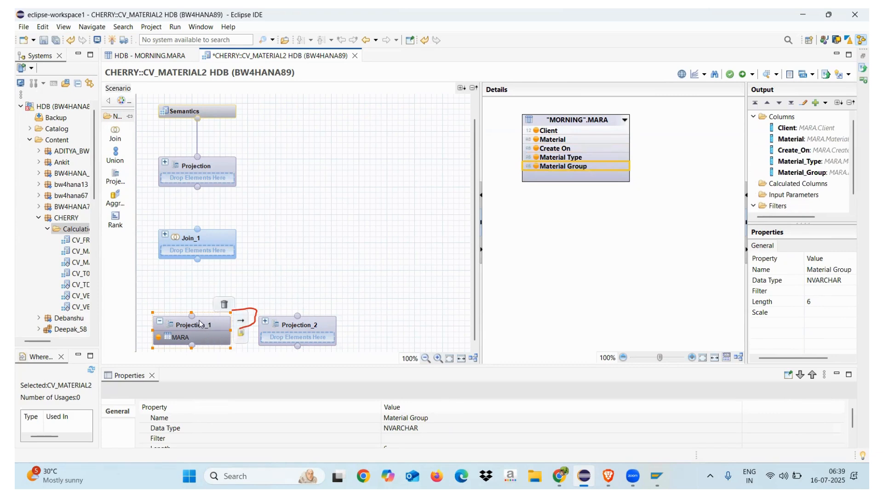
Step: Add the MAKT table from the MORNING schema to the Projection_2 node
{"action": "mouse_move", "coordinate": [300, 325]}
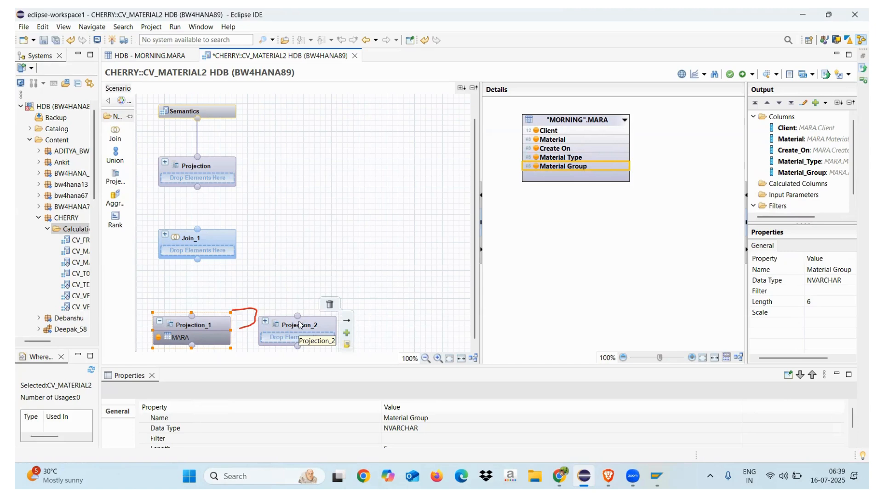
{"action": "left_click", "coordinate": [300, 325]}
{"action": "left_click", "coordinate": [348, 333]}
{"action": "type", "text": "MAKT"}
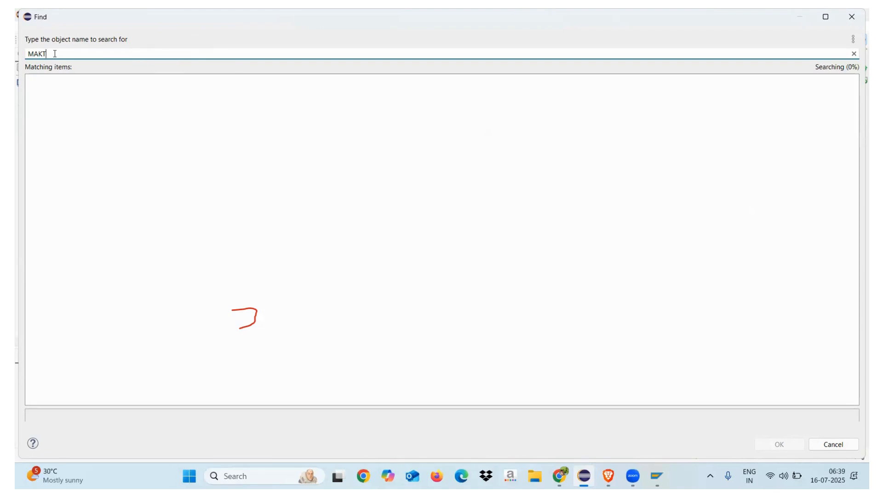
{"action": "left_click_drag", "start_coordinate": [55, 53], "coordinate": [19, 53]}
{"action": "left_click", "coordinate": [105, 55]}
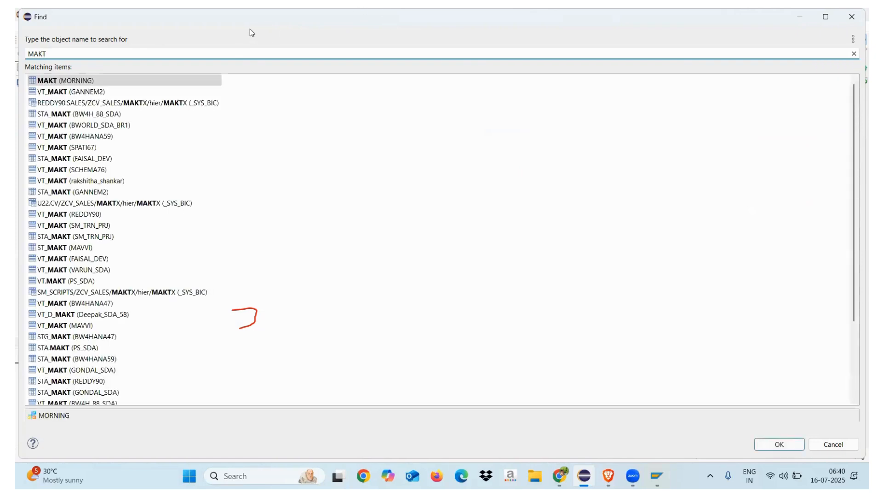
{"action": "double_click", "coordinate": [81, 83]}
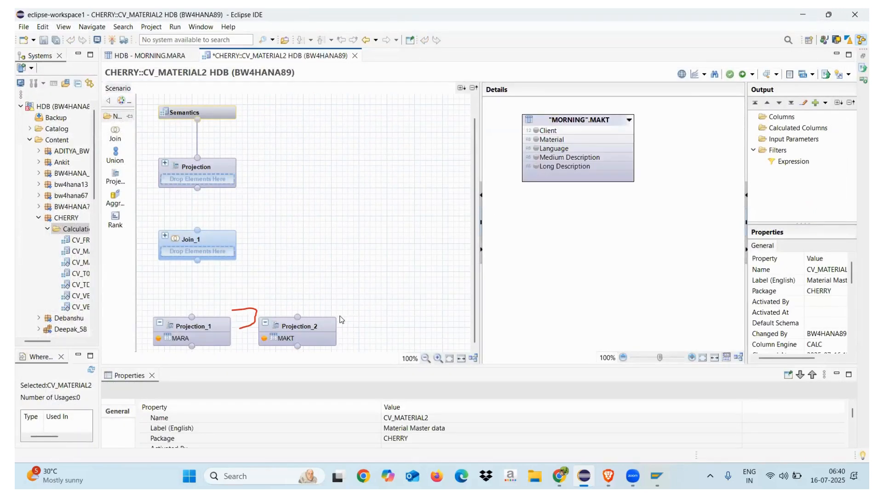
Step: Add Client, Material, Language, Medium Description and Long Description from MAKT to the output of Projection_2
{"action": "left_click", "coordinate": [314, 321]}
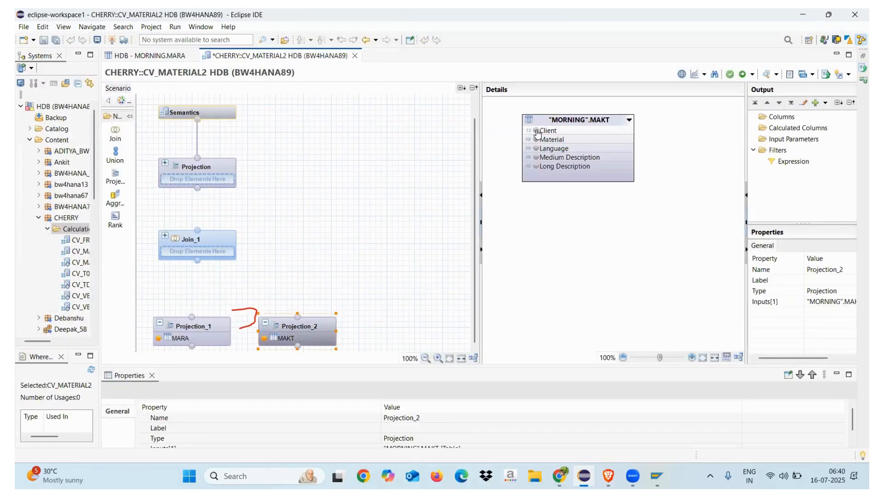
{"action": "left_click", "coordinate": [536, 130]}
{"action": "left_click", "coordinate": [536, 139]}
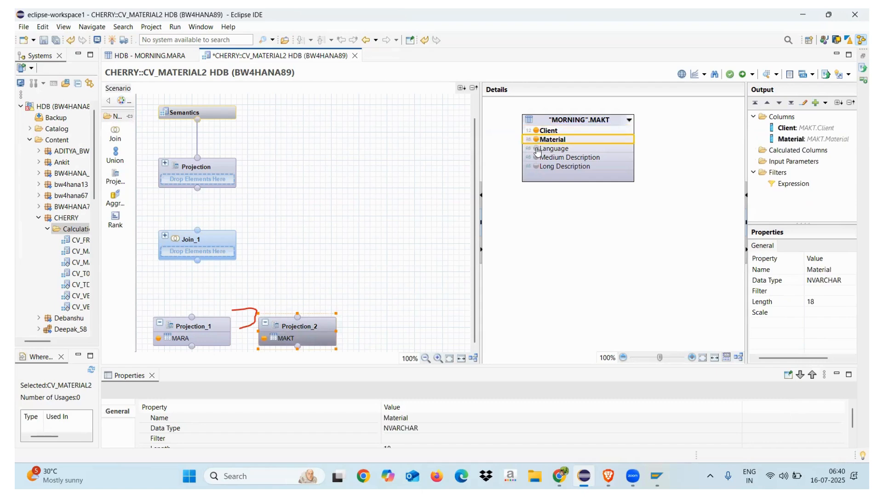
{"action": "left_click", "coordinate": [537, 149]}
{"action": "left_click", "coordinate": [536, 157]}
{"action": "left_click", "coordinate": [537, 166]}
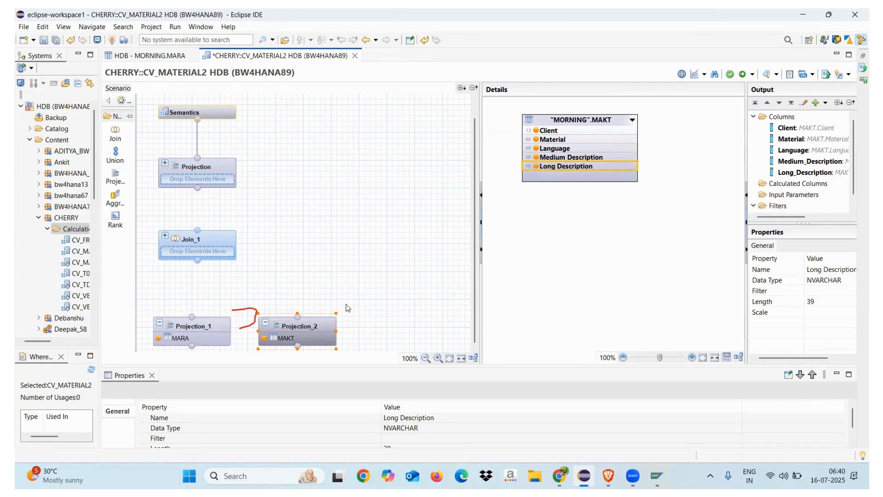
Step: Rename the Projection_1 node to MARA
{"action": "left_click", "coordinate": [197, 321]}
{"action": "left_click", "coordinate": [198, 247]}
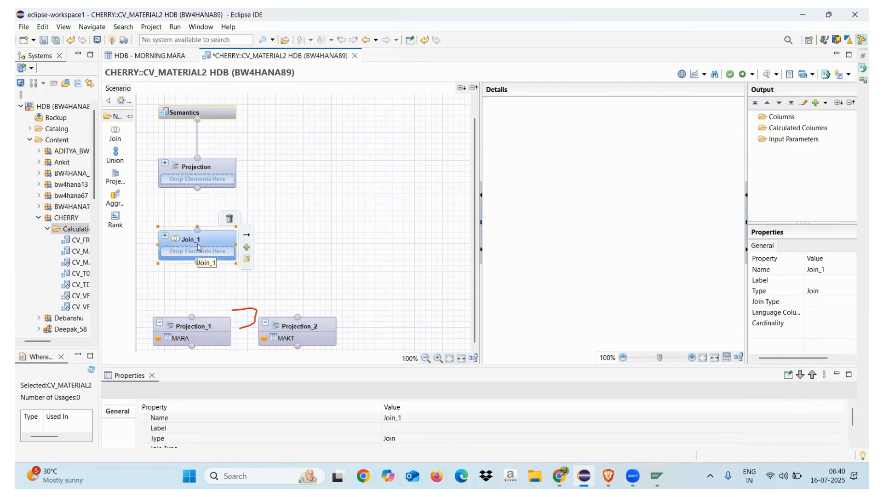
{"action": "left_click", "coordinate": [192, 321]}
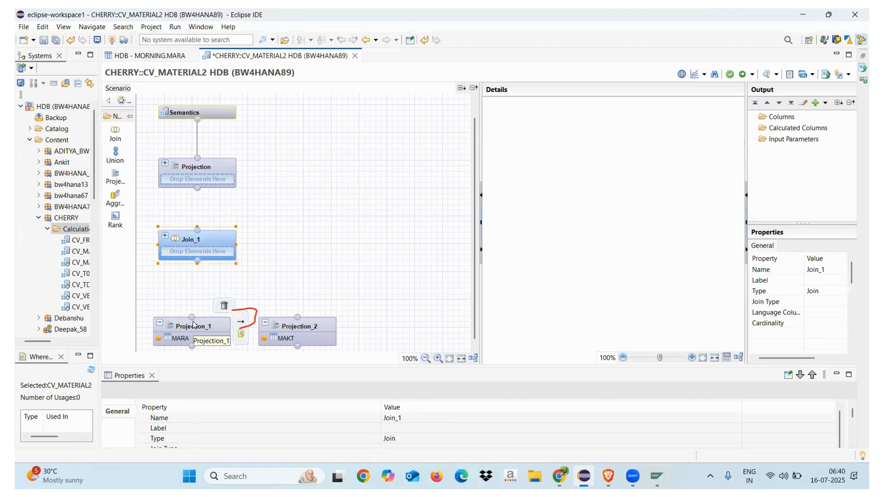
{"action": "right_click", "coordinate": [194, 323]}
{"action": "left_click", "coordinate": [334, 228]}
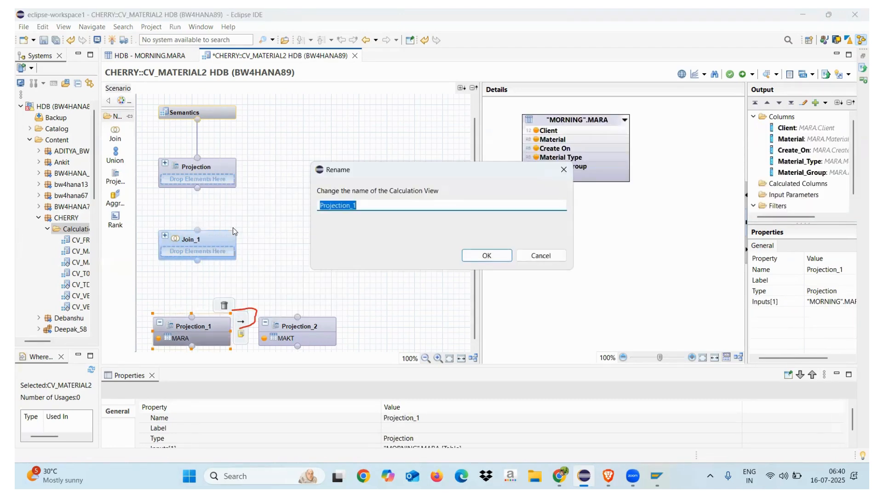
{"action": "type", "text": "MARA"}
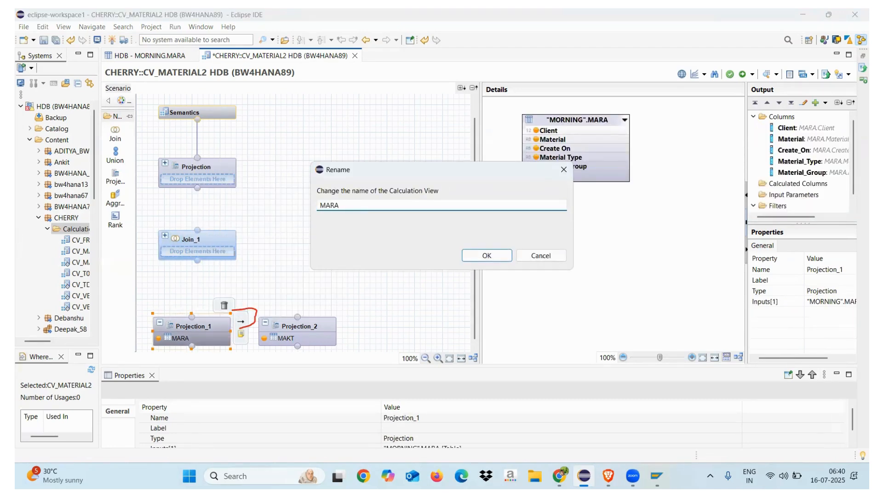
{"action": "left_click", "coordinate": [487, 255]}
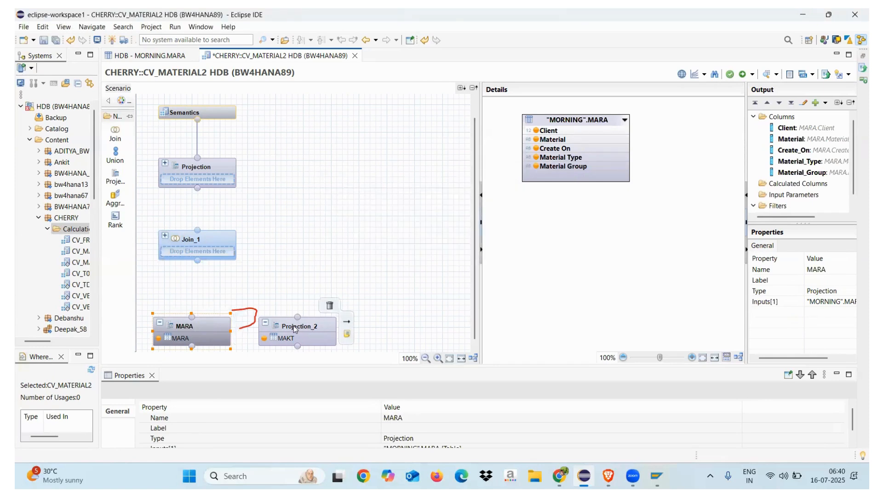
Step: Rename the Projection_2 node to MAKT
{"action": "left_click", "coordinate": [295, 326]}
{"action": "right_click", "coordinate": [295, 328]}
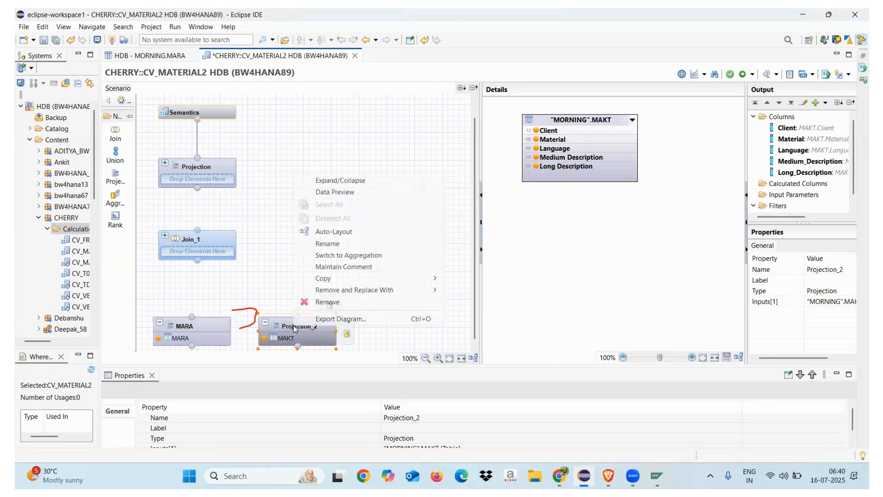
{"action": "left_click", "coordinate": [328, 244]}
{"action": "type", "text": "MAKT"}
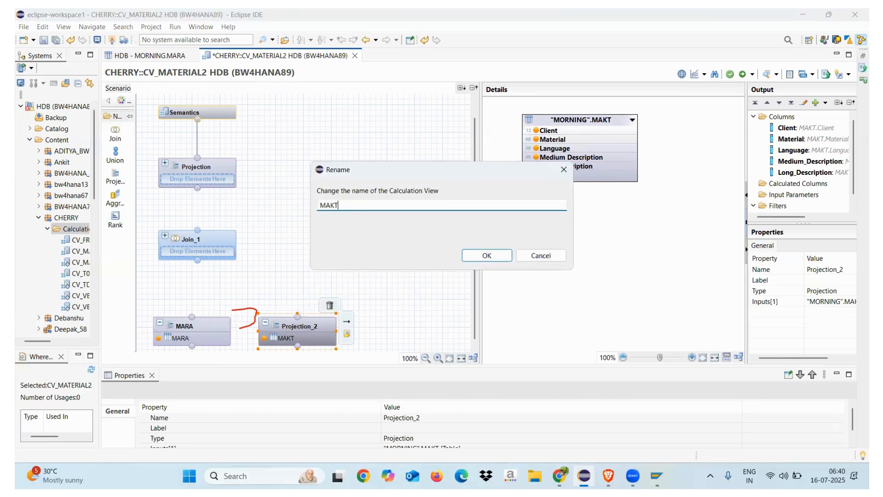
{"action": "left_click", "coordinate": [487, 256]}
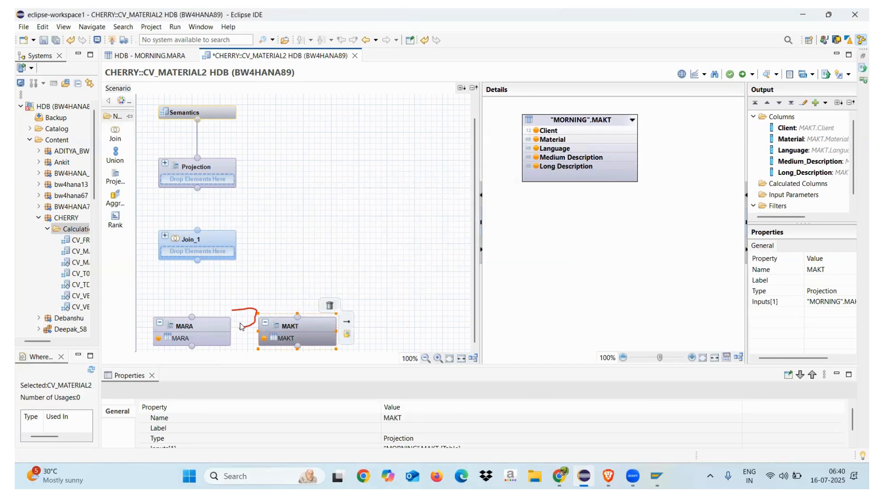
Step: Connect the MARA and MAKT projection nodes as inputs to the Join_1 node
{"action": "left_click_drag", "start_coordinate": [190, 321], "coordinate": [198, 260]}
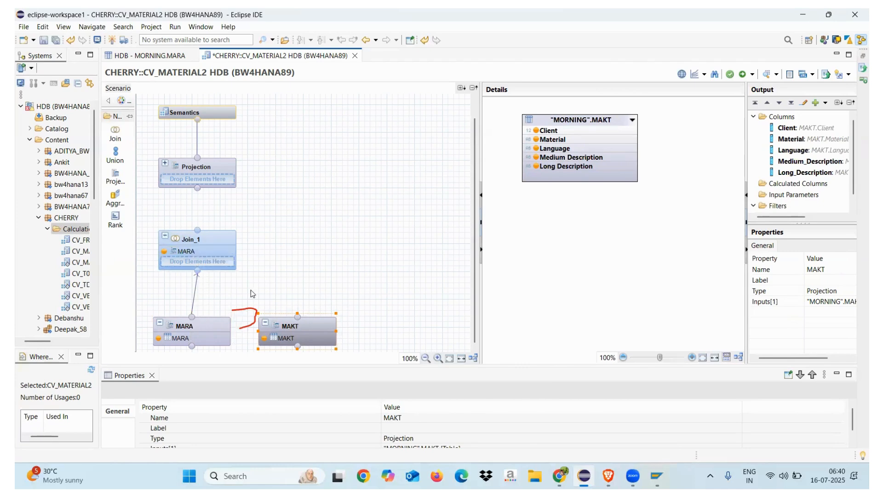
{"action": "left_click_drag", "start_coordinate": [299, 320], "coordinate": [197, 271]}
Step: Add Material, Create_On, Material_Type and Material_Group from MARA to the output of Join_1, leaving Client out
{"action": "left_click", "coordinate": [201, 242]}
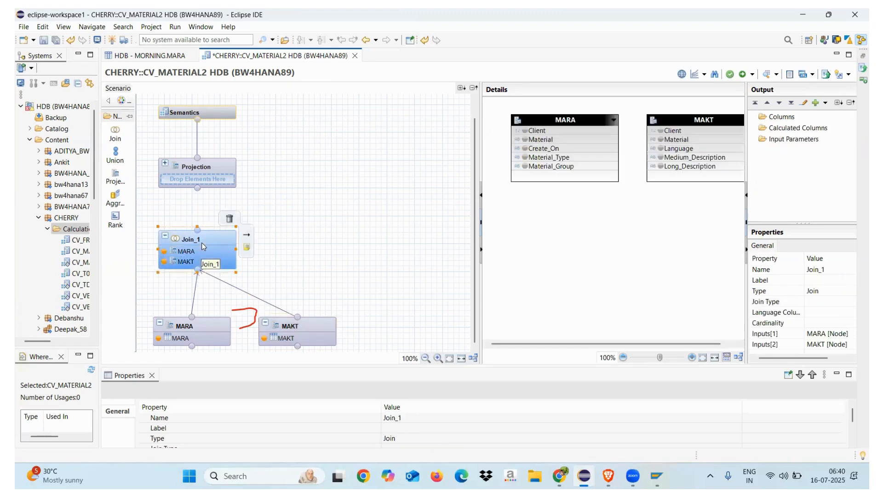
{"action": "mouse_move", "coordinate": [212, 243]}
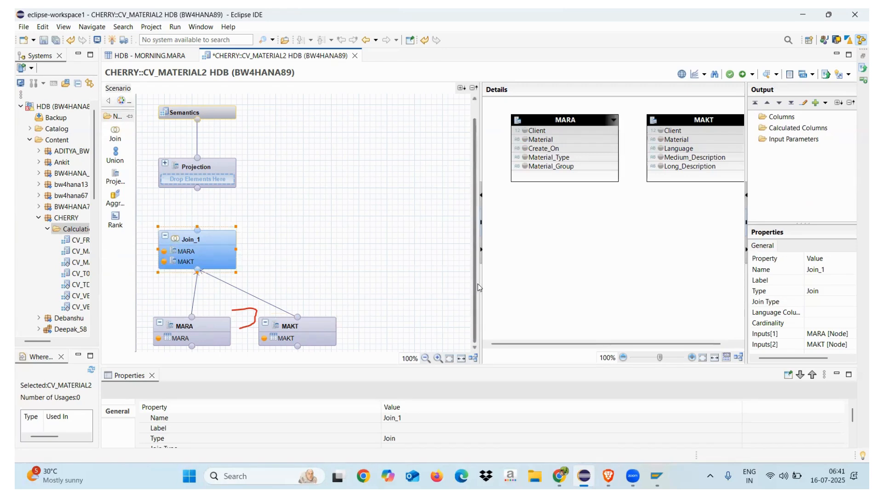
{"action": "left_click_drag", "start_coordinate": [480, 283], "coordinate": [389, 285]}
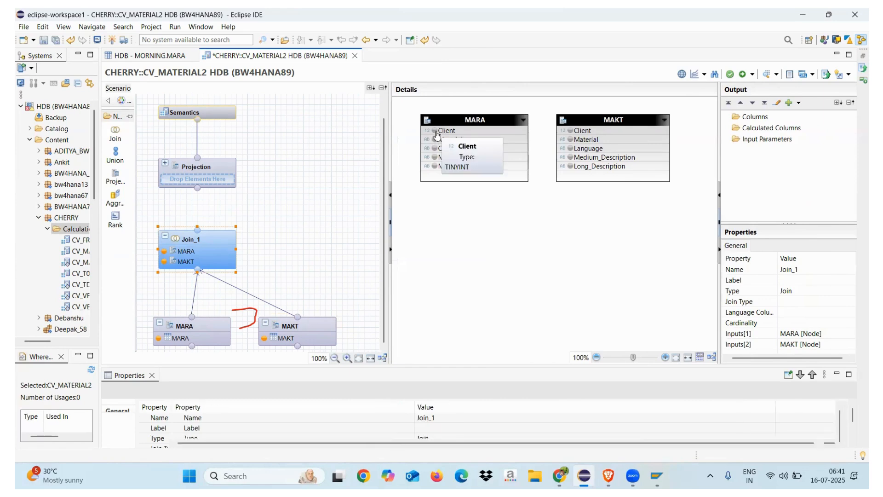
{"action": "left_click", "coordinate": [436, 132]}
{"action": "left_click", "coordinate": [436, 132]}
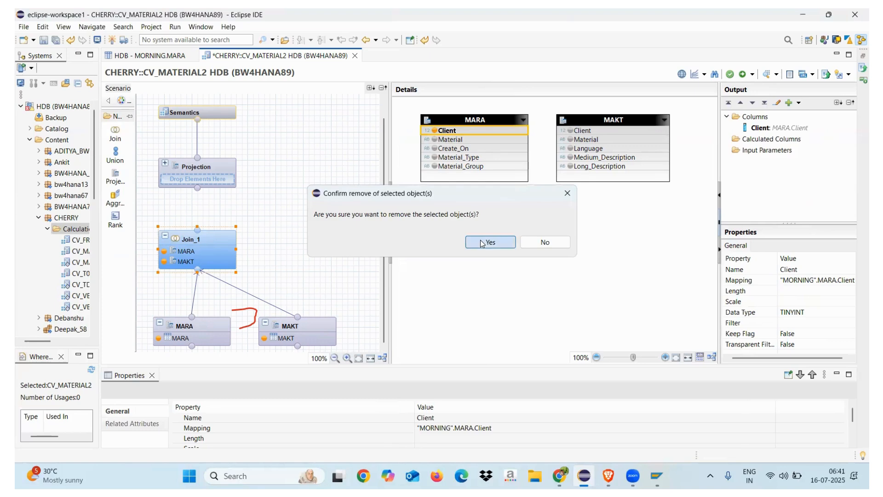
{"action": "left_click", "coordinate": [481, 243]}
{"action": "left_click", "coordinate": [437, 143]}
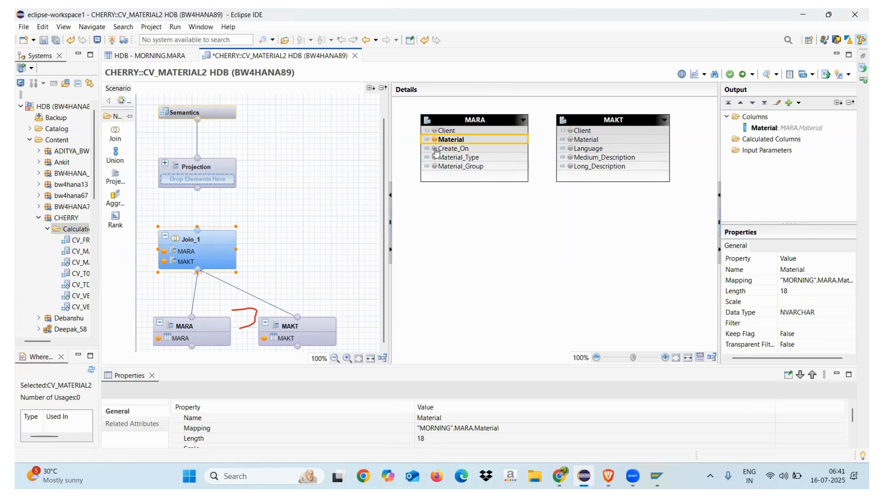
{"action": "left_click", "coordinate": [436, 149]}
{"action": "left_click", "coordinate": [435, 158]}
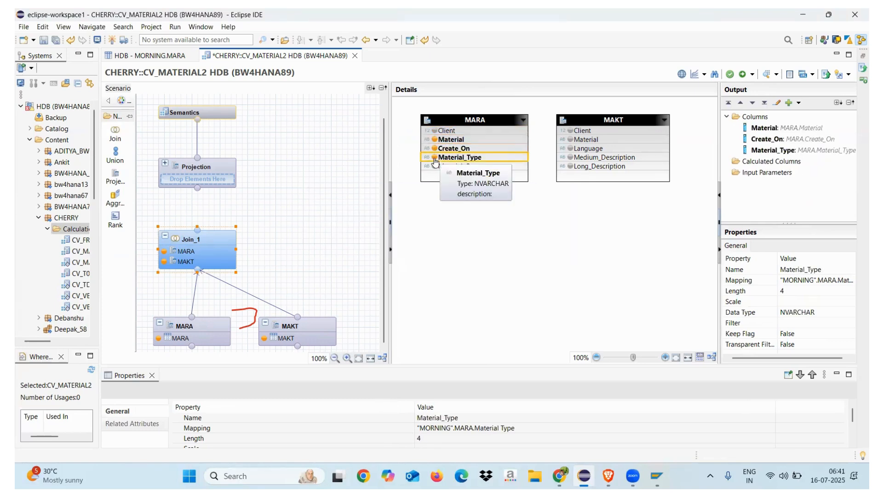
{"action": "left_click", "coordinate": [436, 166]}
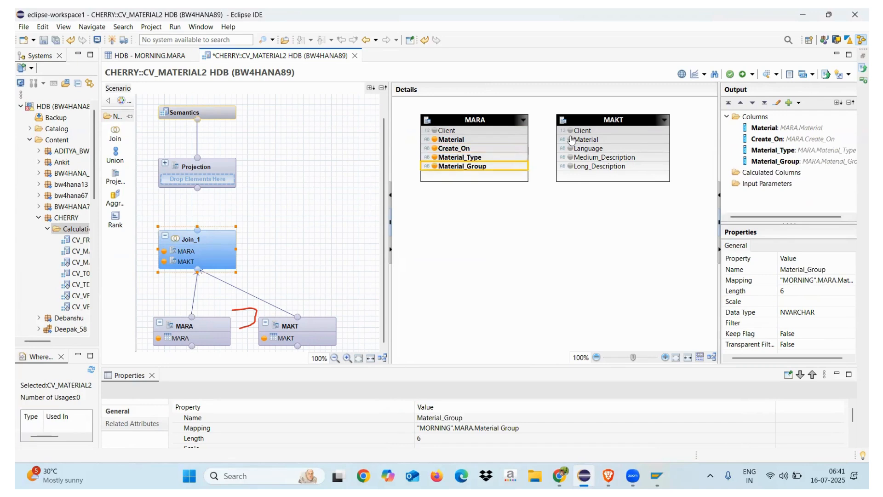
{"action": "left_click", "coordinate": [487, 227]}
Step: Compare the output columns of the MARA and MAKT projection nodes to identify the fields they share
{"action": "left_click", "coordinate": [204, 324]}
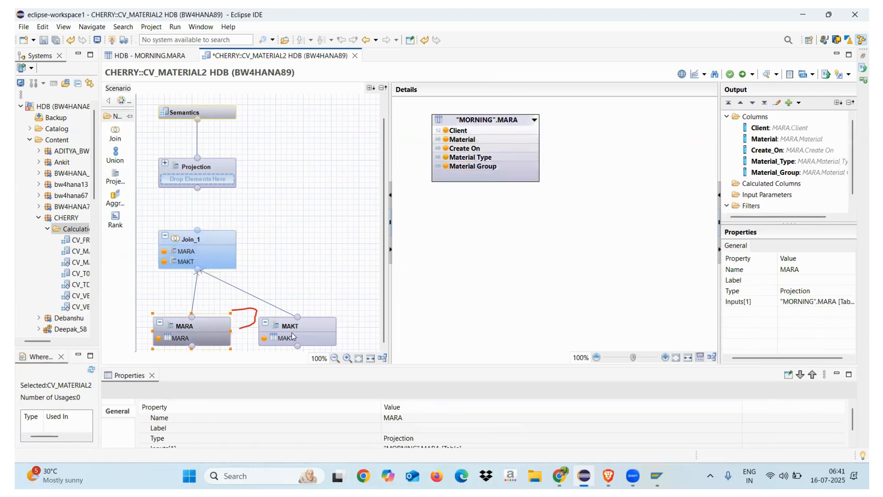
{"action": "left_click", "coordinate": [302, 328]}
{"action": "left_click", "coordinate": [205, 326]}
{"action": "left_click", "coordinate": [297, 332]}
{"action": "left_click", "coordinate": [211, 327]}
{"action": "left_click", "coordinate": [308, 320]}
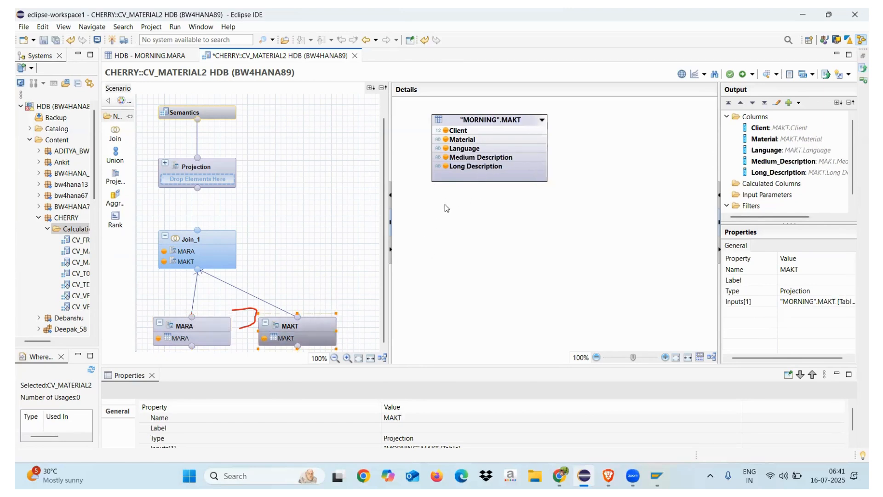
{"action": "left_click", "coordinate": [214, 324]}
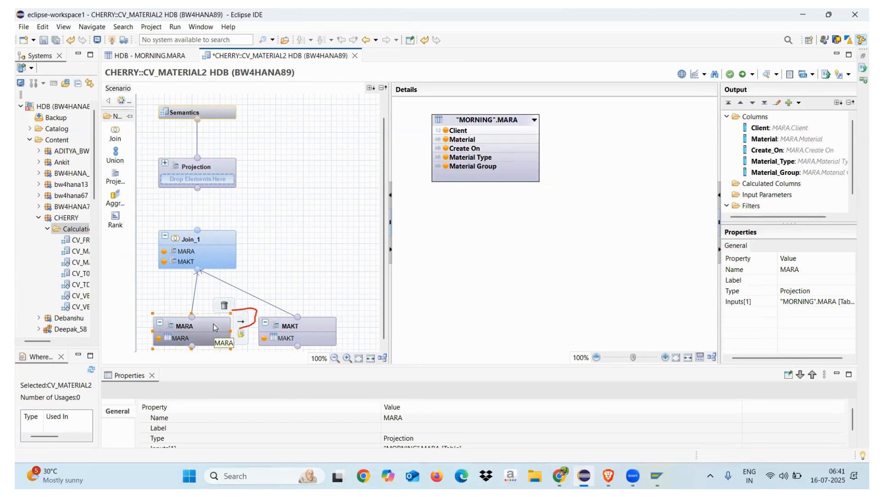
{"action": "left_click", "coordinate": [299, 327]}
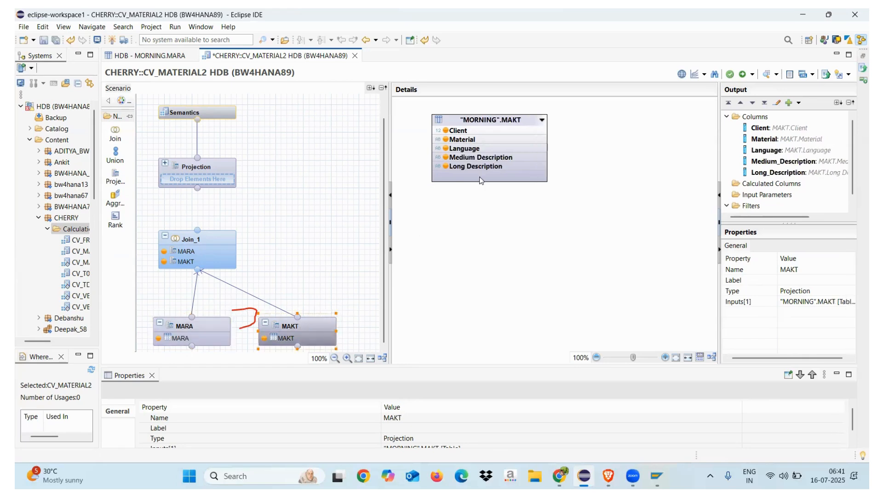
Step: Add Language, Medium_Description and Long_Description from MAKT to the output of Join_1
{"action": "left_click", "coordinate": [212, 240]}
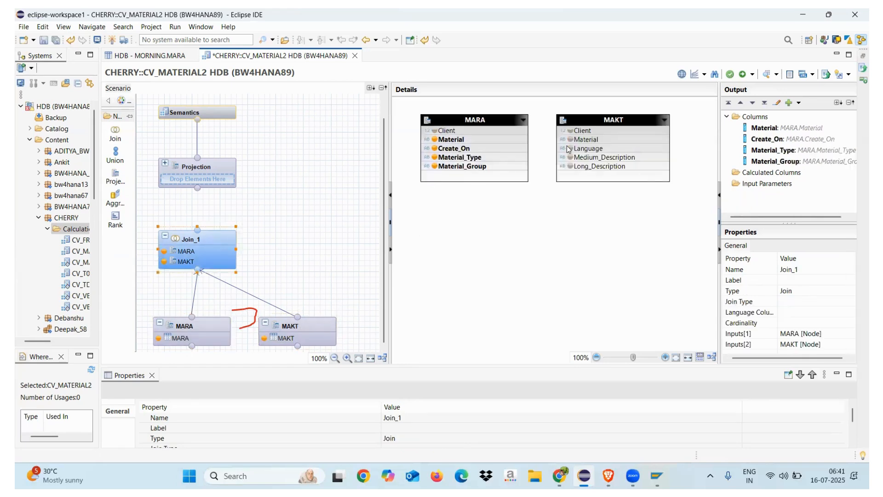
{"action": "left_click", "coordinate": [570, 148]}
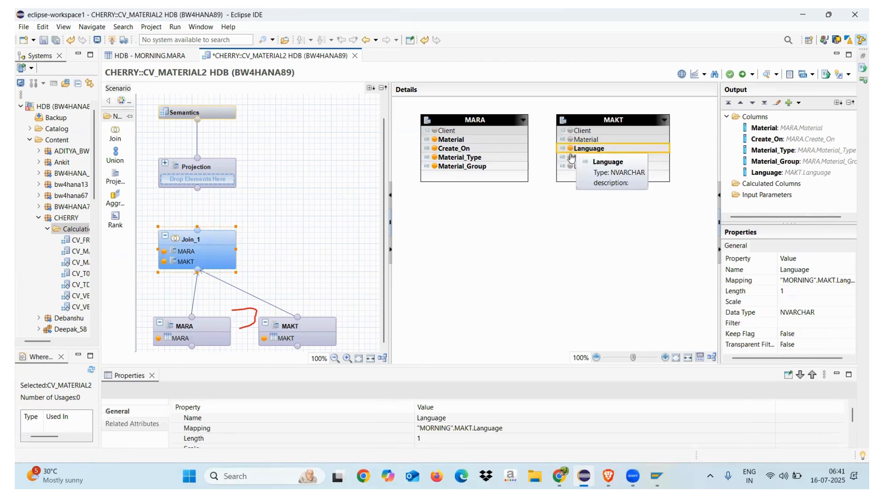
{"action": "left_click", "coordinate": [570, 157]}
{"action": "left_click", "coordinate": [571, 167]}
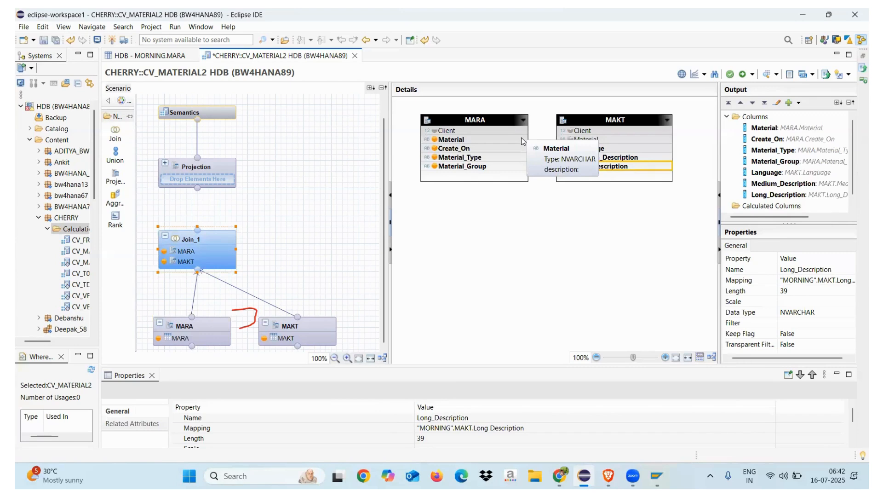
Step: Join MARA and MAKT on the Material column in Join_1, using the Inner join type
{"action": "left_click_drag", "start_coordinate": [523, 141], "coordinate": [569, 143]}
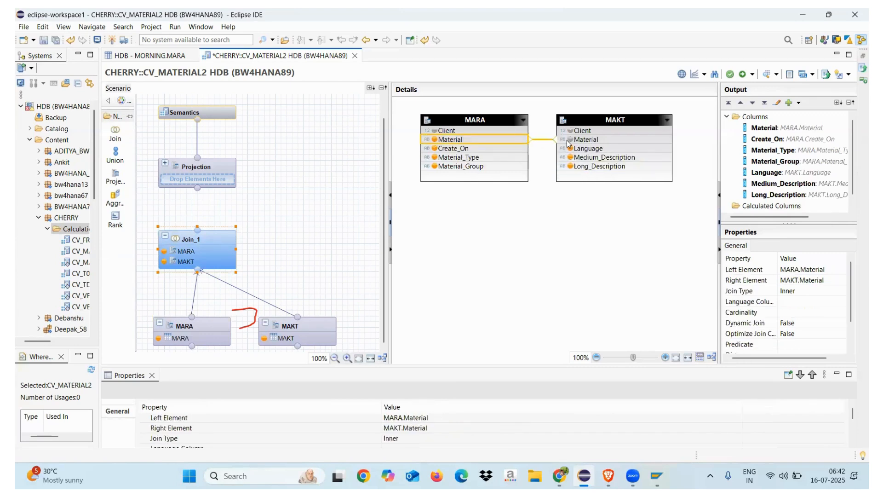
{"action": "left_click", "coordinate": [567, 257]}
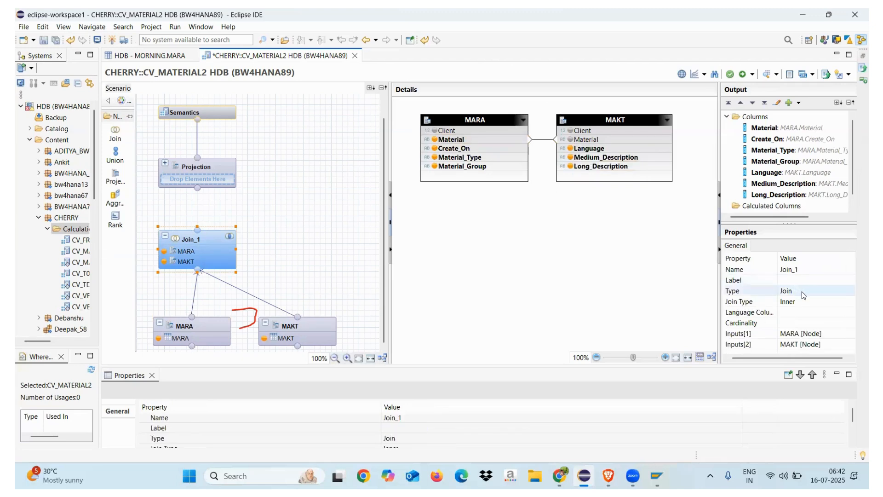
{"action": "left_click_drag", "start_coordinate": [720, 280], "coordinate": [691, 278]}
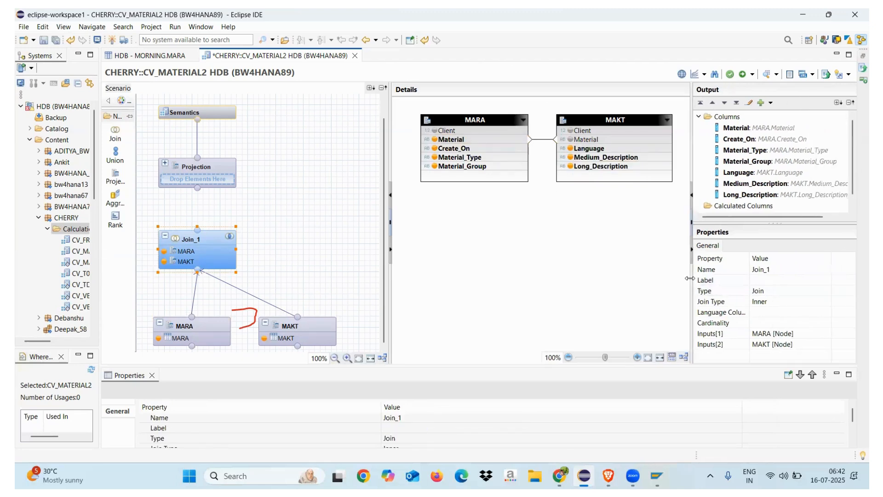
{"action": "left_click", "coordinate": [792, 301]}
{"action": "left_click", "coordinate": [828, 302]}
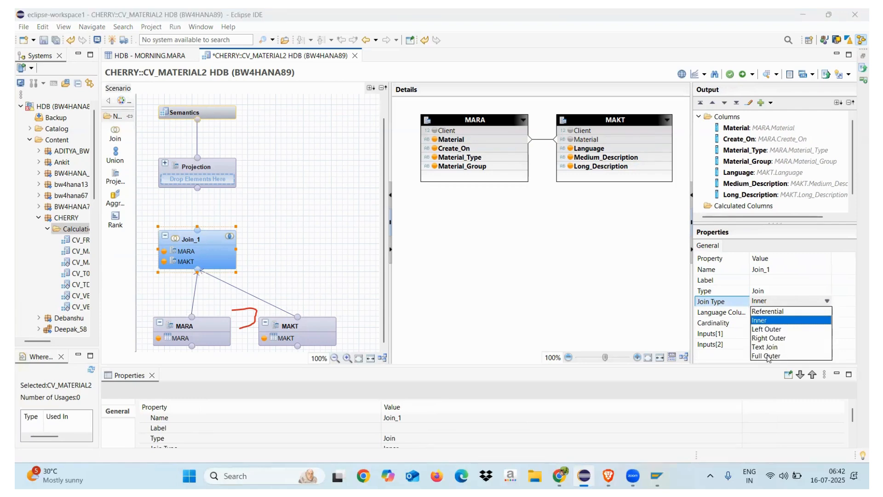
{"action": "left_click", "coordinate": [766, 321]}
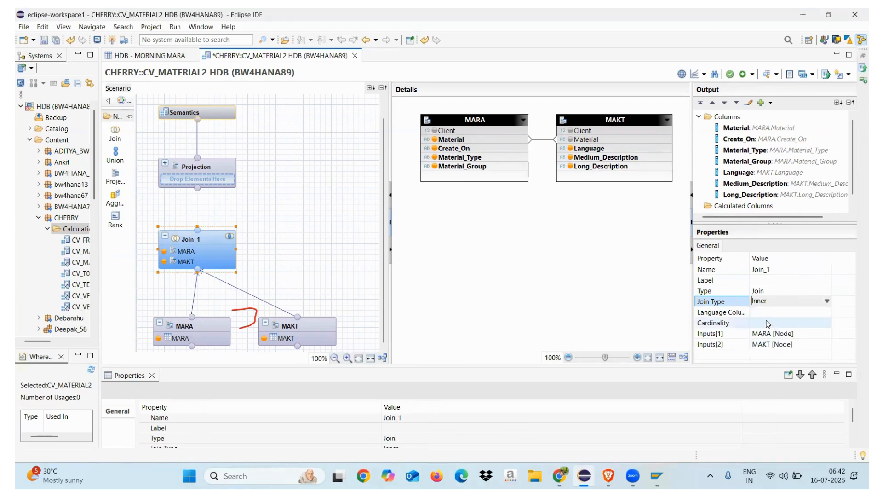
Step: Connect the output of the Join_1 node to the final Projection node
{"action": "left_click_drag", "start_coordinate": [691, 273], "coordinate": [706, 272]}
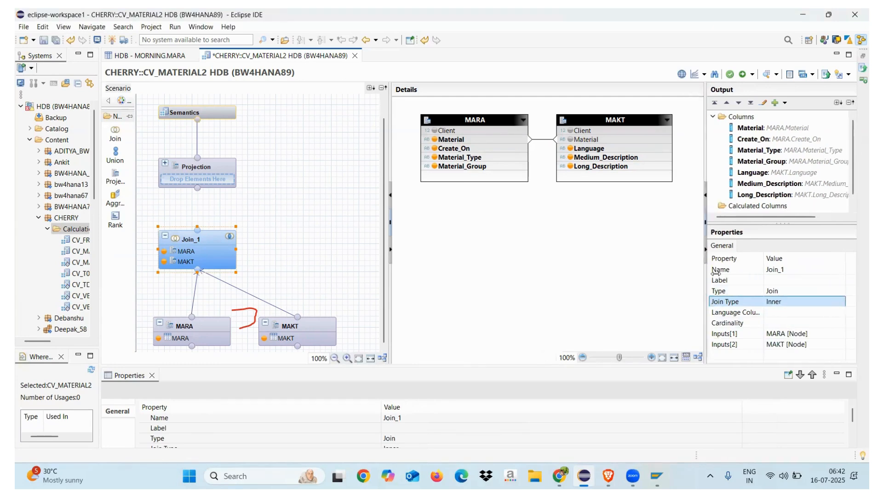
{"action": "left_click", "coordinate": [201, 168]}
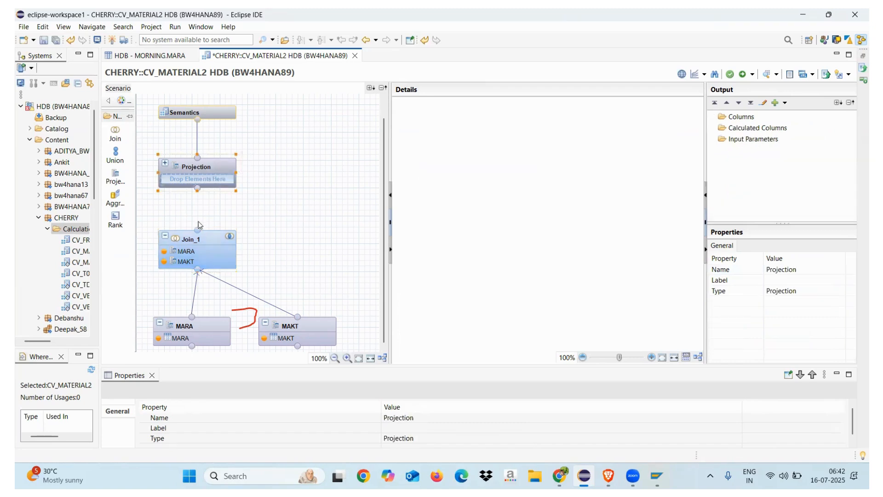
{"action": "left_click_drag", "start_coordinate": [198, 230], "coordinate": [199, 184]}
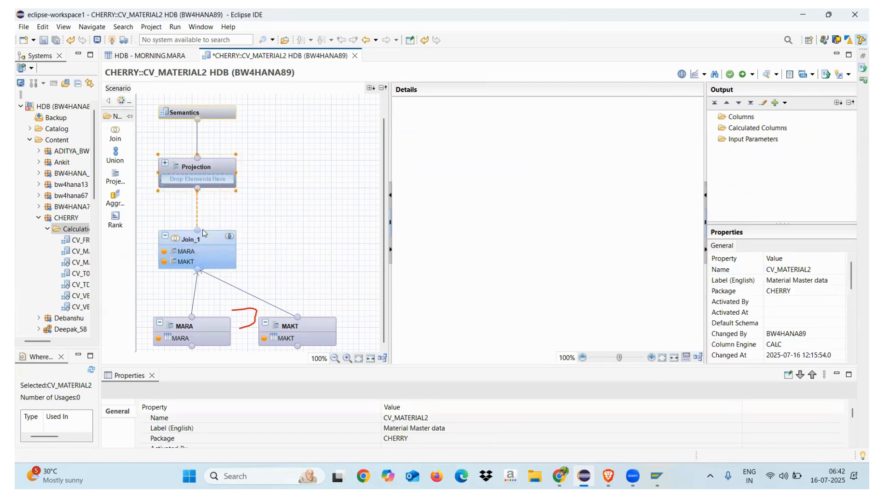
Step: Try to rename the Join_1 node to "Material Master based MARA and MAKT"
{"action": "left_click", "coordinate": [203, 236]}
{"action": "right_click", "coordinate": [203, 239]}
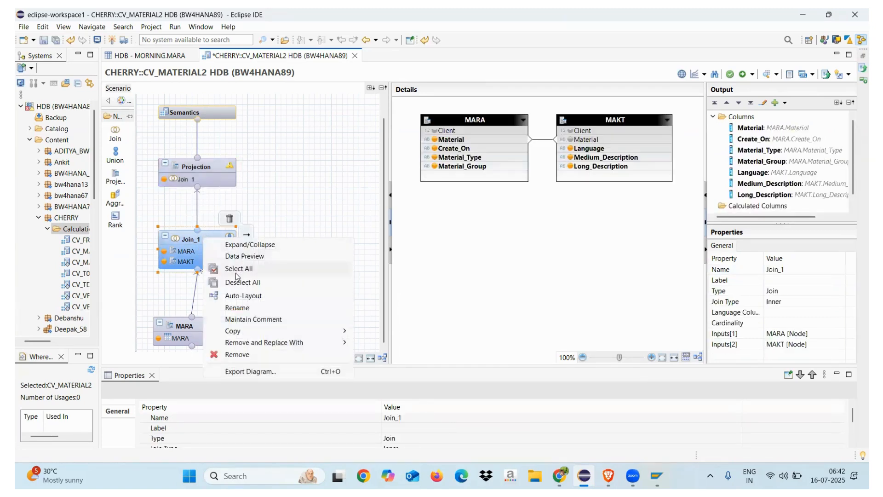
{"action": "left_click", "coordinate": [237, 308]}
{"action": "type", "text": "Ma"}
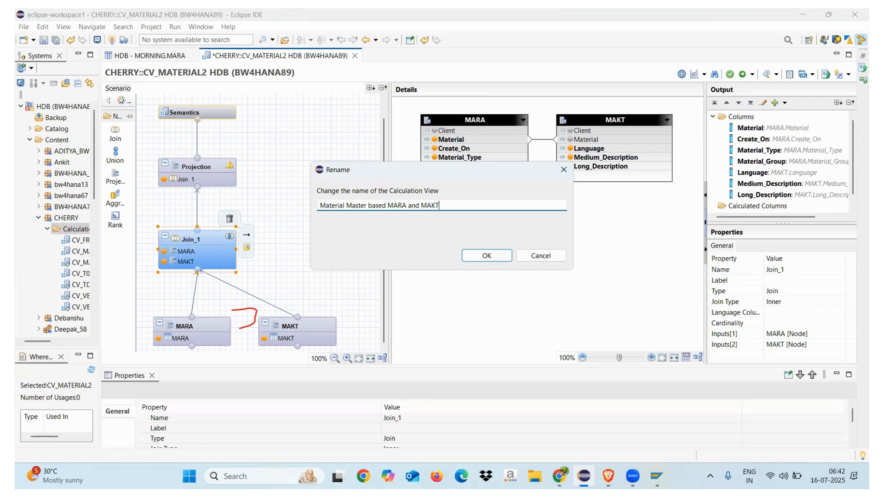
{"action": "left_click", "coordinate": [481, 263]}
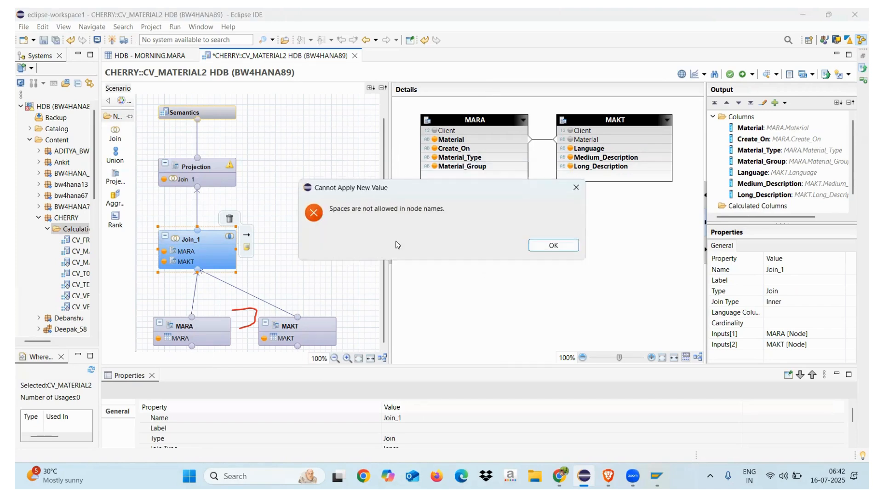
{"action": "left_click", "coordinate": [532, 248]}
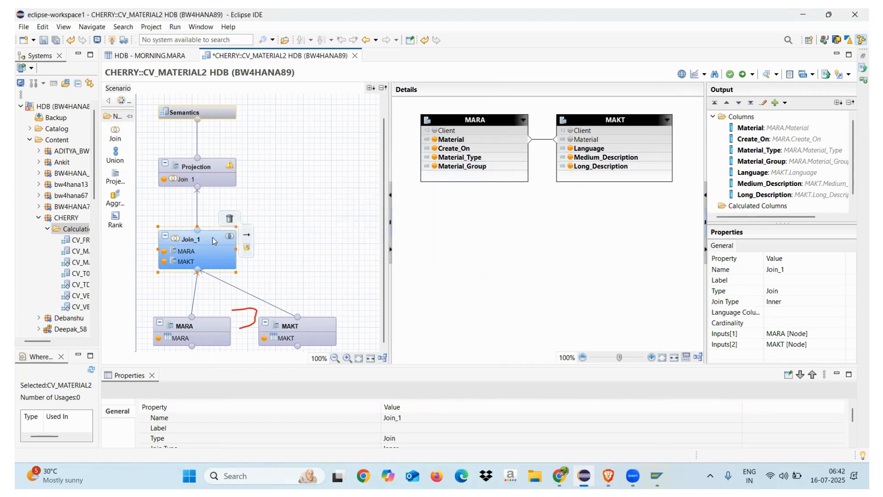
Step: Add all columns of Join_1 to the output of the final Projection node
{"action": "left_click", "coordinate": [205, 173]}
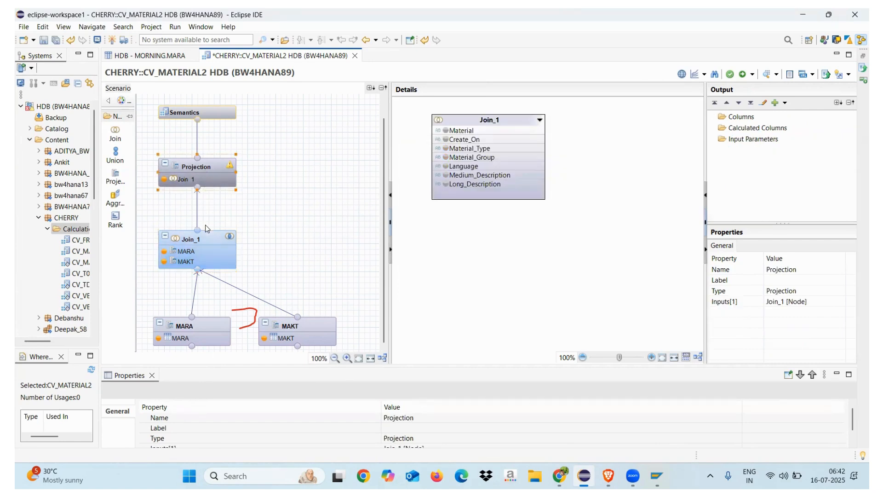
{"action": "right_click", "coordinate": [463, 119]}
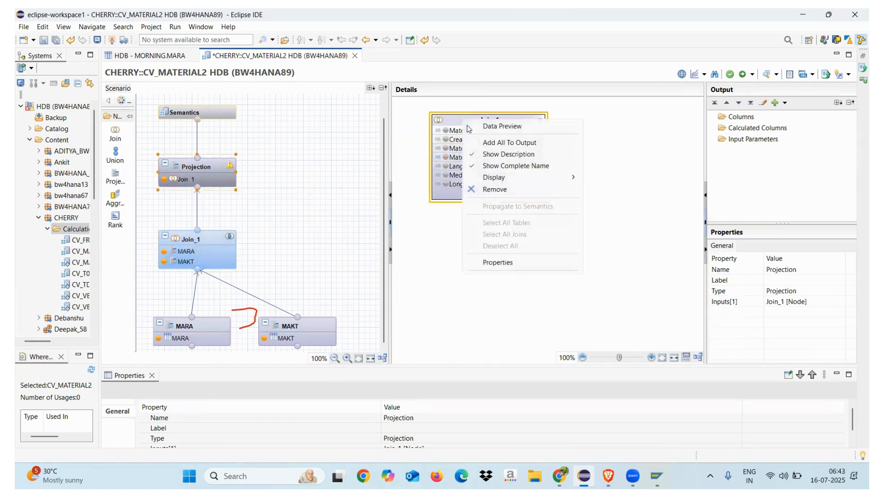
{"action": "left_click", "coordinate": [509, 142]}
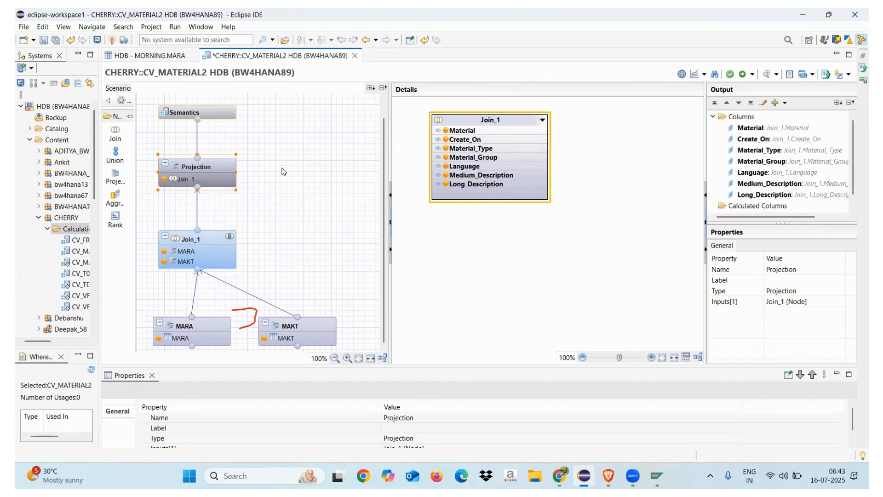
Step: Mark the Material column as a key column in the Semantics node
{"action": "left_click", "coordinate": [217, 117]}
{"action": "left_click", "coordinate": [438, 168]}
{"action": "left_click", "coordinate": [438, 167]}
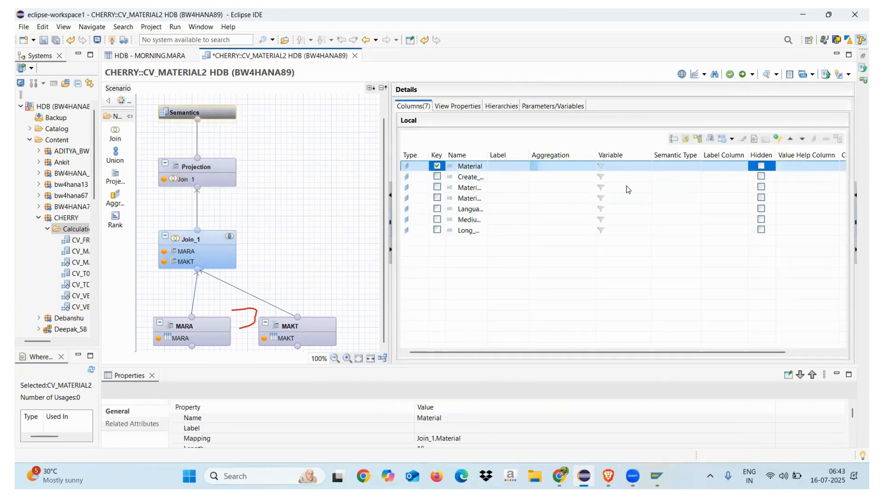
Step: Clear the Apply Privileges setting in the view properties of CV_MATERIAL2, and save and validate the view
{"action": "left_click", "coordinate": [458, 106]}
{"action": "left_click_drag", "start_coordinate": [538, 235], "coordinate": [538, 333]}
{"action": "left_click", "coordinate": [565, 287]}
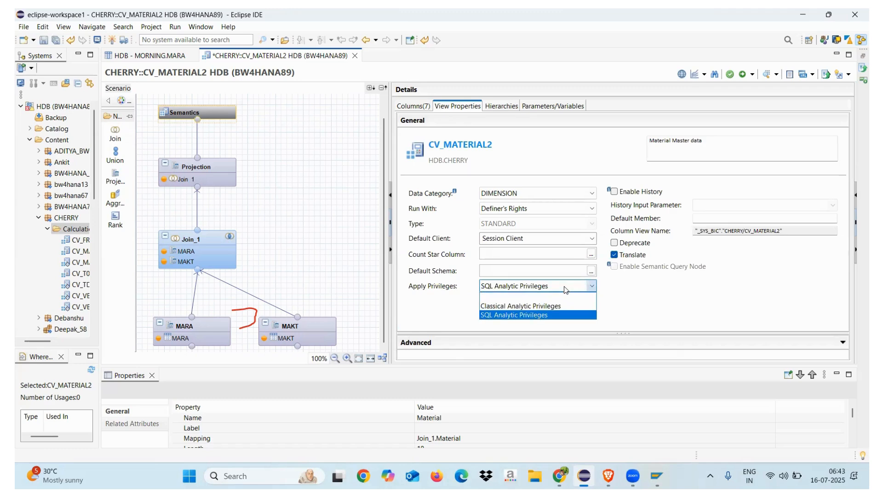
{"action": "left_click", "coordinate": [554, 297]}
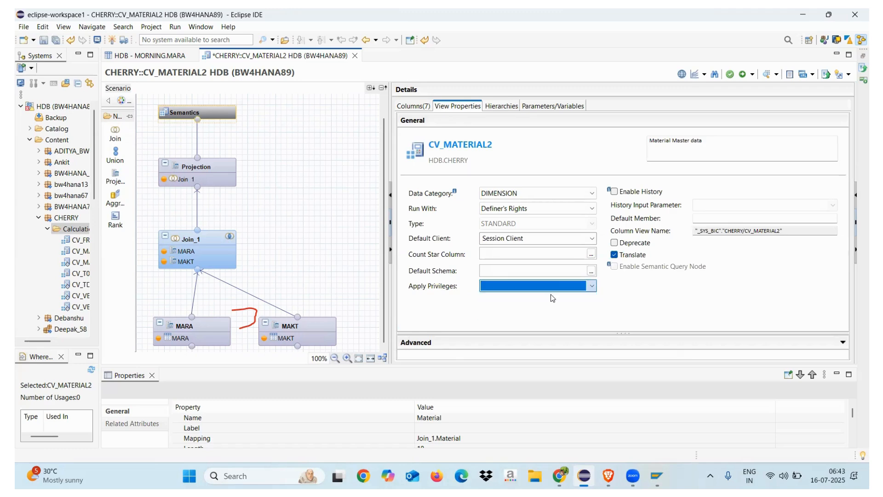
{"action": "left_click", "coordinate": [731, 75]}
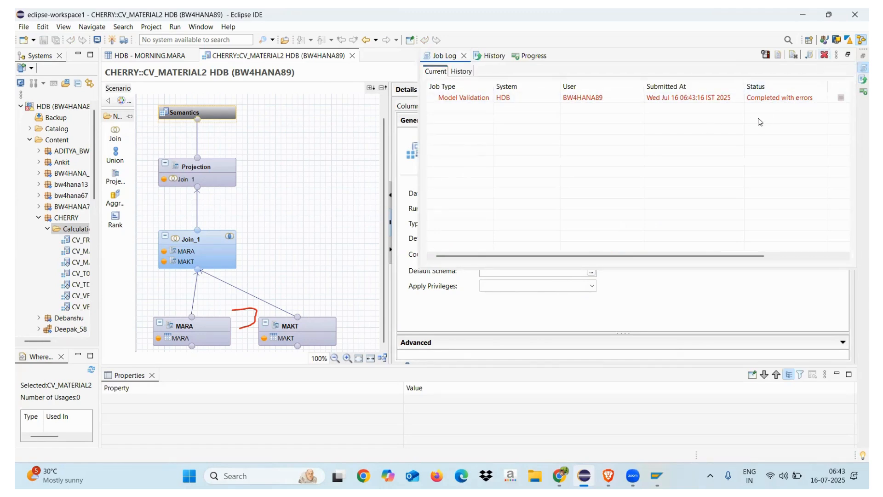
{"action": "left_click", "coordinate": [464, 56]}
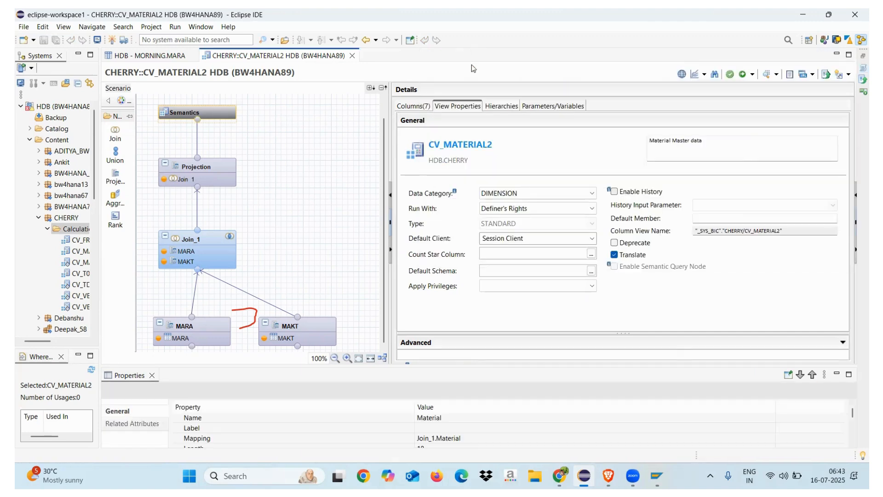
Step: Set the Default Client of CV_MATERIAL2 to Cross Client, and save and validate the view again
{"action": "left_click", "coordinate": [522, 238]}
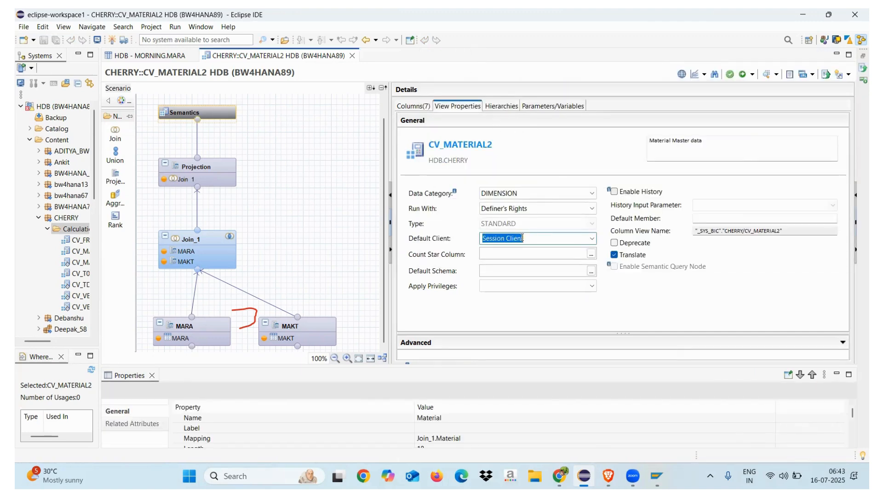
{"action": "left_click", "coordinate": [586, 238]}
{"action": "left_click", "coordinate": [520, 259]}
{"action": "left_click", "coordinate": [730, 76]}
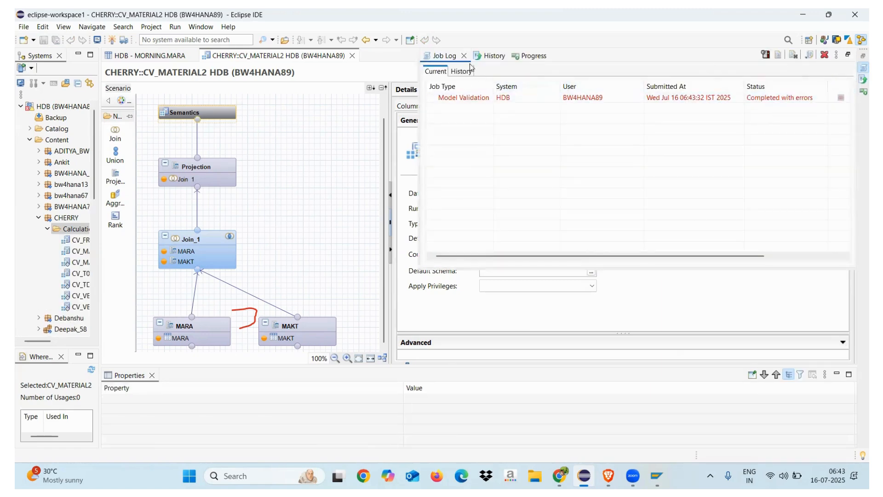
{"action": "left_click", "coordinate": [465, 56]}
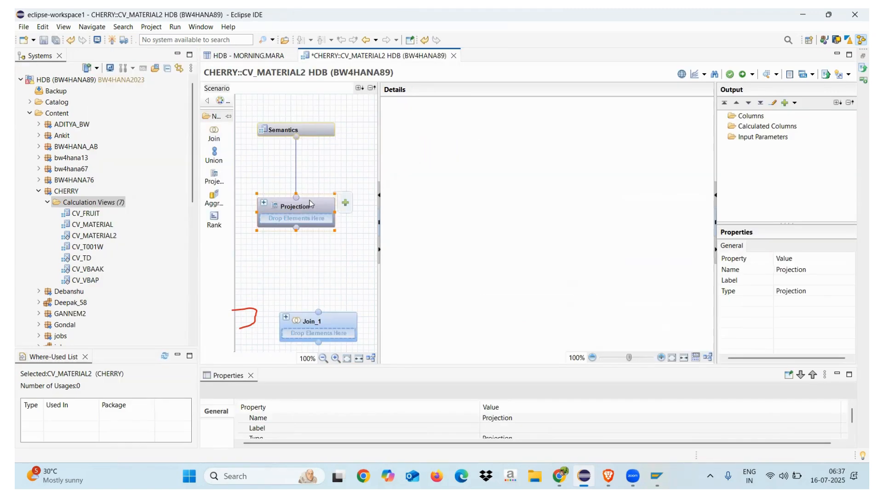
Step: Place Join_1 below the final Projection node and add two Projection nodes beneath it
{"action": "left_click_drag", "start_coordinate": [310, 204], "coordinate": [309, 181]}
{"action": "left_click_drag", "start_coordinate": [336, 317], "coordinate": [315, 255]}
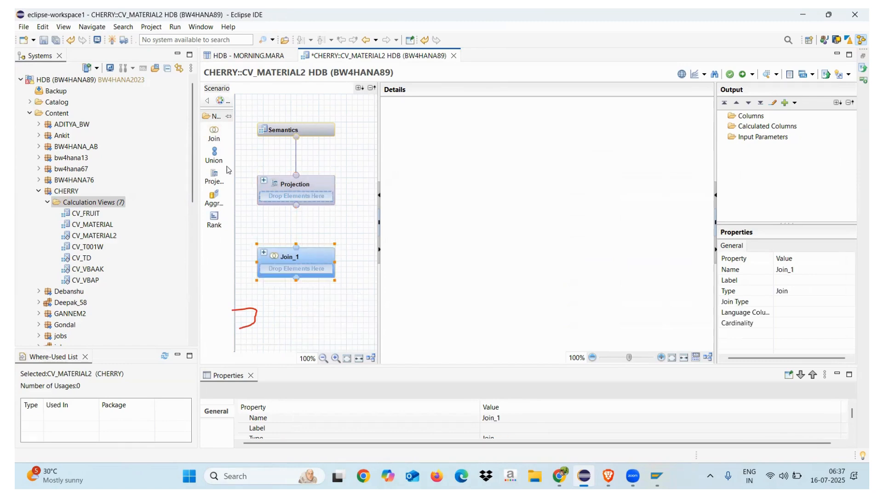
{"action": "left_click", "coordinate": [214, 178]}
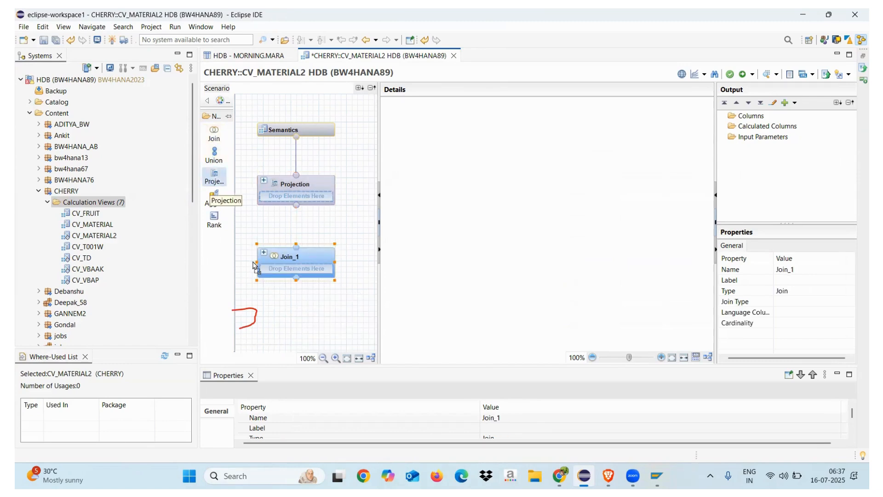
{"action": "left_click", "coordinate": [250, 310]}
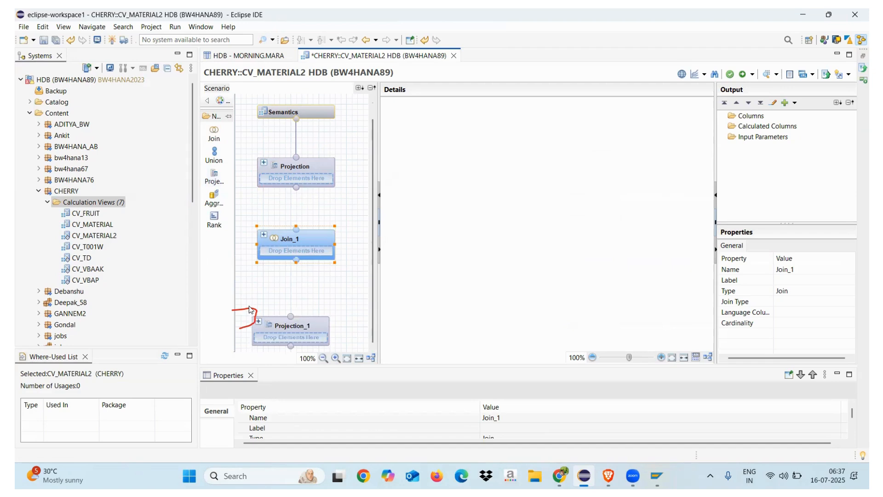
{"action": "left_click", "coordinate": [214, 177]}
{"action": "left_click", "coordinate": [341, 338]}
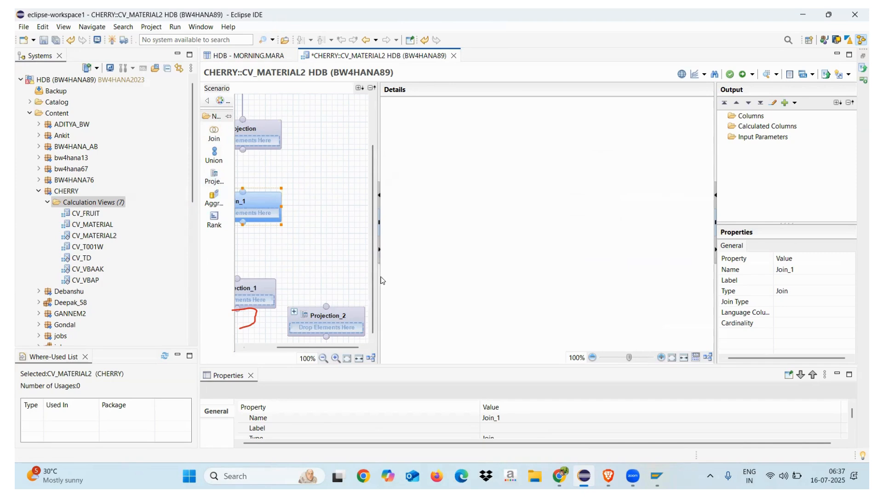
Step: Enlarge the scenario area, align Projection_2 beside Projection_1, and search for the MARA table to add to Projection_1
{"action": "left_click_drag", "start_coordinate": [379, 276], "coordinate": [531, 290]}
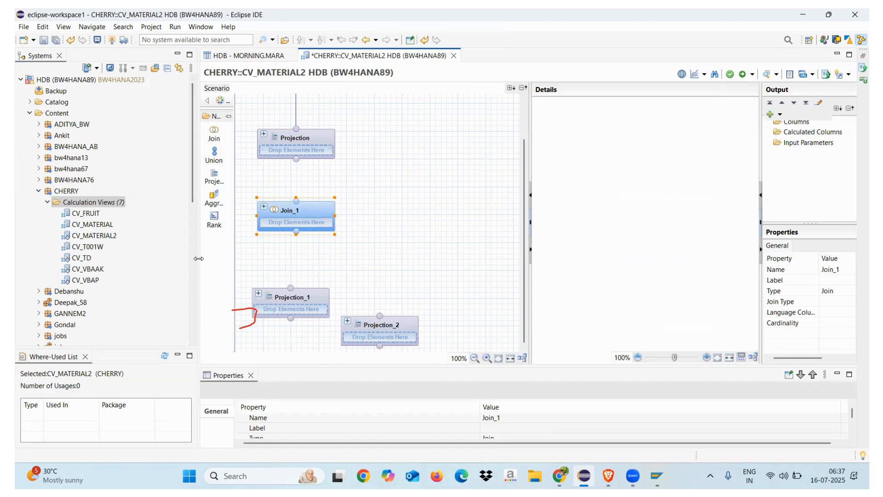
{"action": "left_click_drag", "start_coordinate": [195, 258], "coordinate": [82, 266]}
{"action": "left_click_drag", "start_coordinate": [295, 323], "coordinate": [308, 293]}
{"action": "left_click", "coordinate": [194, 324]}
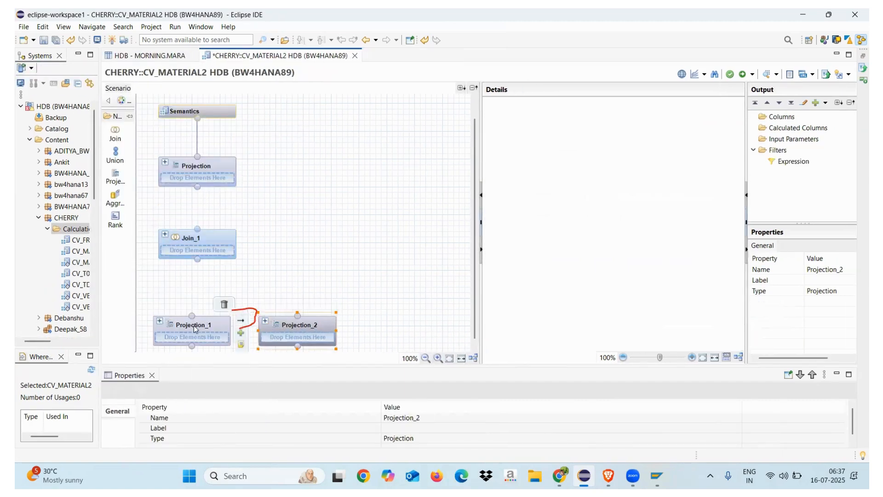
{"action": "left_click", "coordinate": [241, 333]}
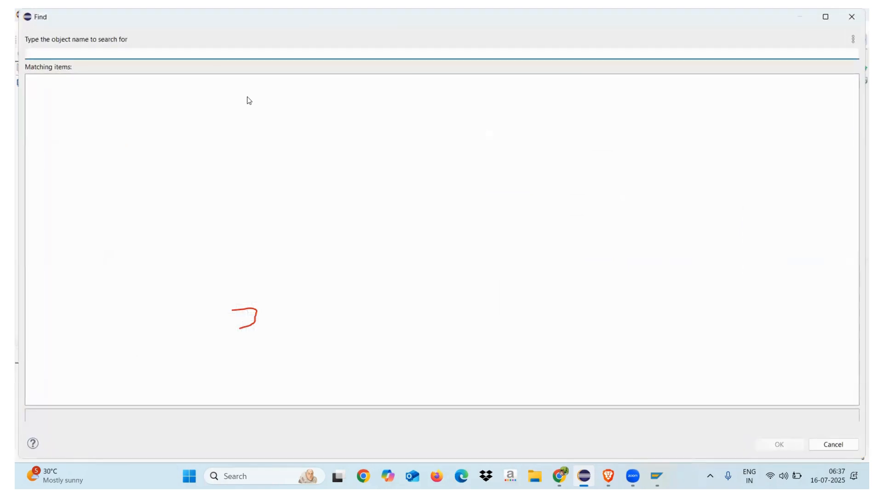
{"action": "type", "text": "MARA"}
{"action": "left_click", "coordinate": [290, 410]}
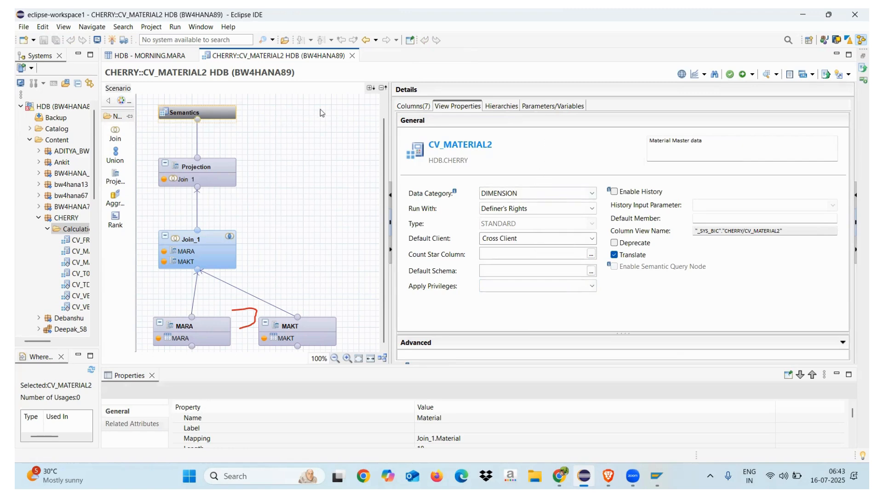
Step: Open an SQL console for the HDB system and begin a statement with "GRANT select on schema"
{"action": "left_click", "coordinate": [56, 141]}
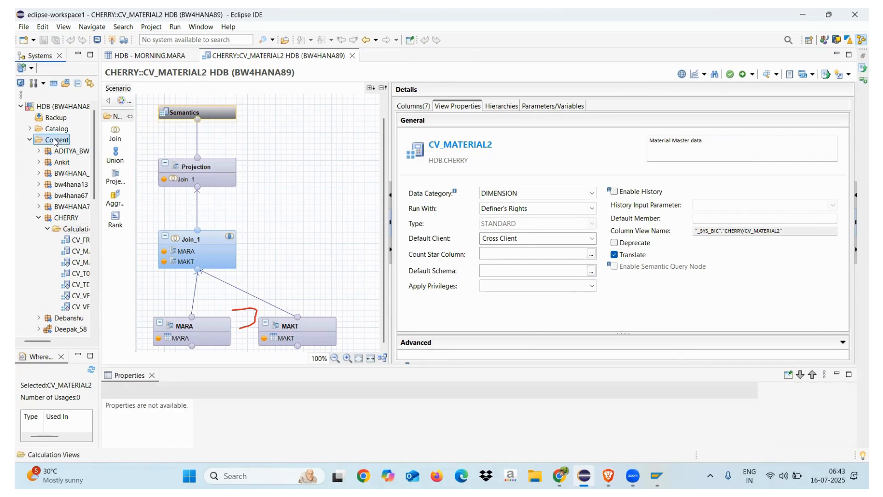
{"action": "left_click", "coordinate": [54, 83]}
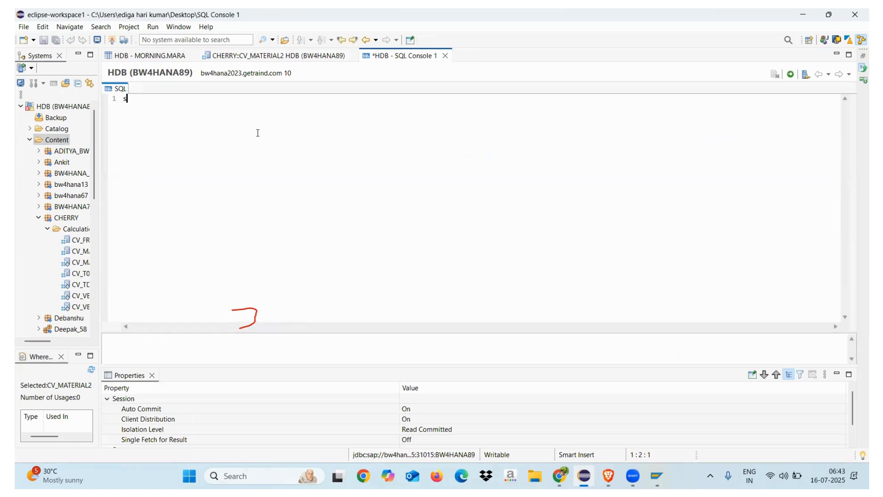
{"action": "type", "text": "sle"}
{"action": "key", "text": "BackSpace"}
{"action": "key", "text": "BackSpace"}
{"action": "key", "text": "BackSpace"}
{"action": "type", "text": "G"}
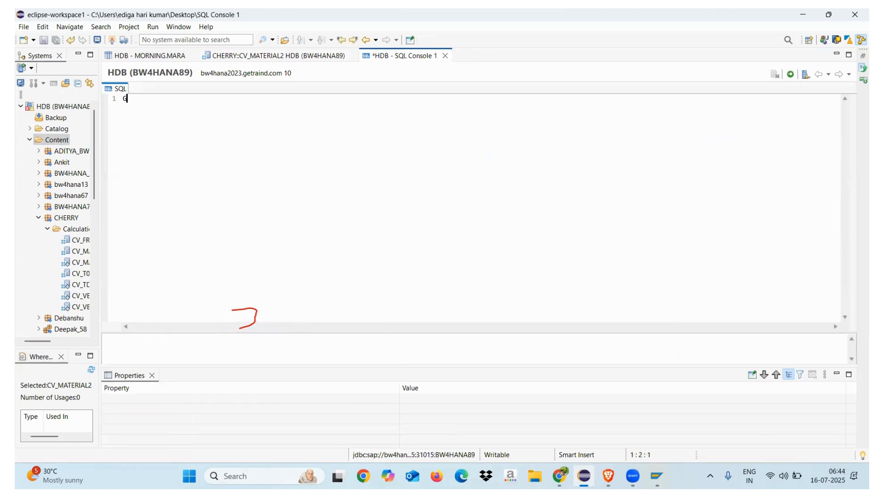
{"action": "type", "text": "RANT selct"}
{"action": "key", "text": "BackSpace"}
{"action": "key", "text": "BackSpace"}
{"action": "type", "text": "ect on schema"}
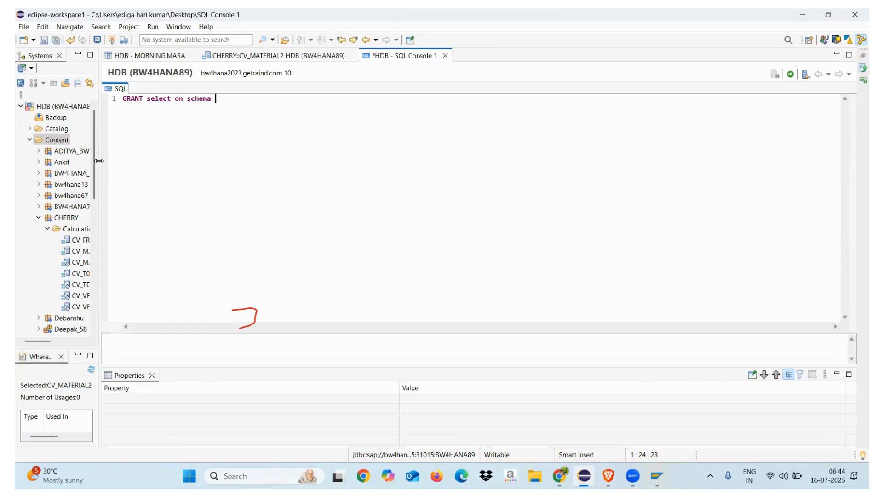
Step: Insert the MORNING schema name from the Catalog into the GRANT statement
{"action": "left_click_drag", "start_coordinate": [99, 161], "coordinate": [151, 160]}
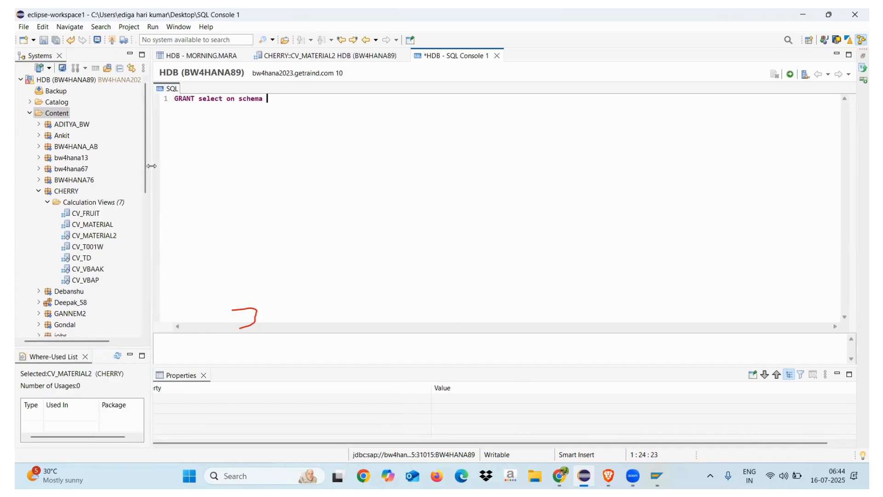
{"action": "left_click", "coordinate": [31, 111]}
{"action": "left_click", "coordinate": [30, 102]}
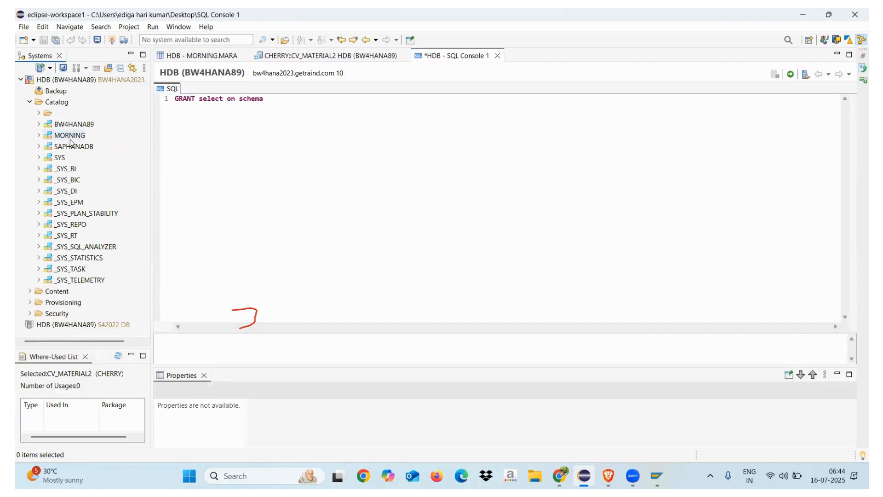
{"action": "left_click_drag", "start_coordinate": [71, 136], "coordinate": [311, 101]}
Step: Complete the GRANT statement with to "_SYS_REPO" with grant Option; and execute it, enlarging the result message area
{"action": "type", "text": "to \""}
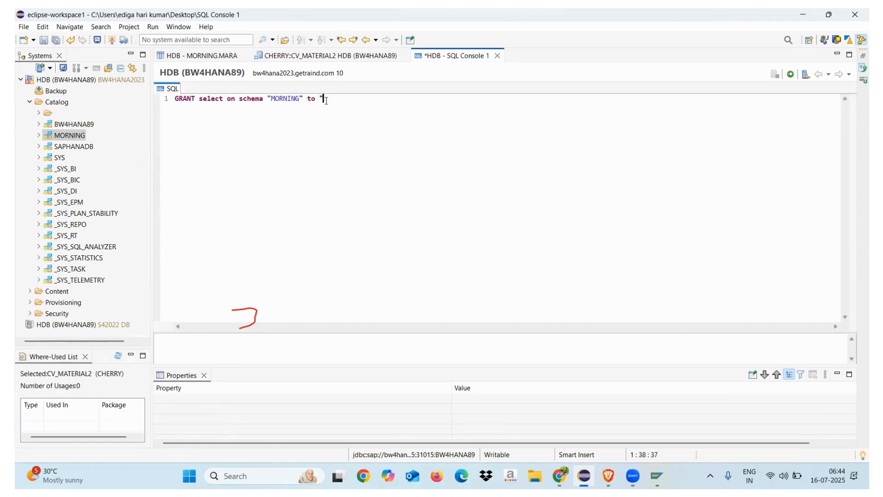
{"action": "type", "text": "_SYS_REPO\" with grant Opt"}
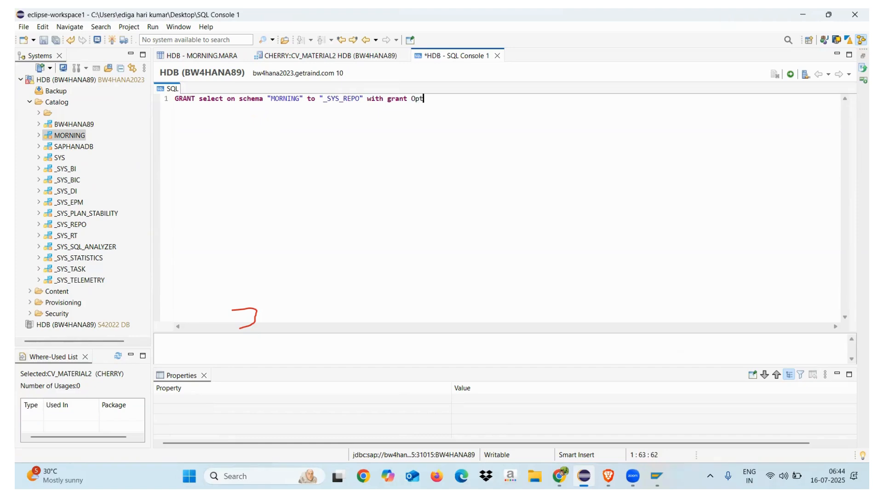
{"action": "type", "text": "ion\";"}
{"action": "left_click", "coordinate": [791, 74]}
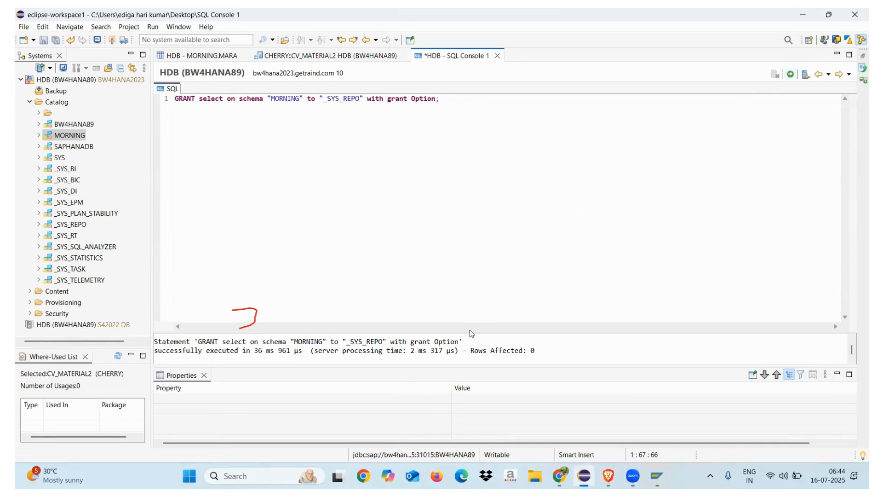
{"action": "left_click_drag", "start_coordinate": [471, 330], "coordinate": [470, 256]}
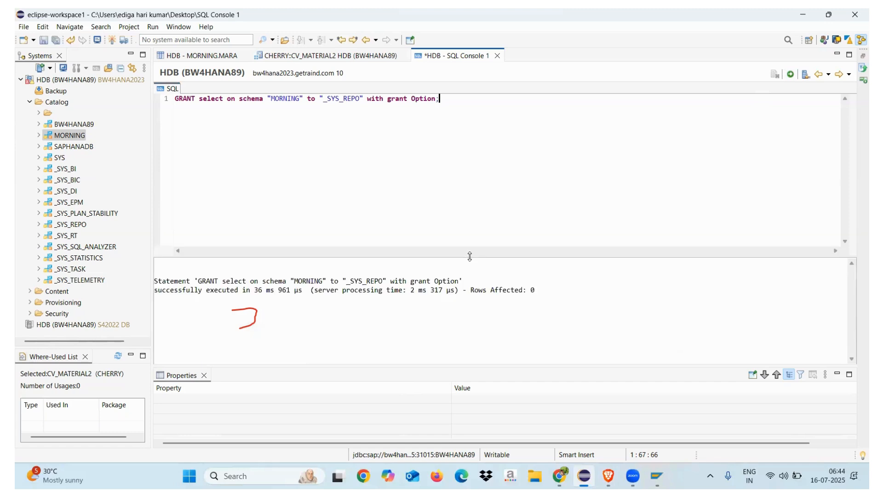
Step: Save and validate CV_MATERIAL2 again and examine the error details of the validation job
{"action": "left_click", "coordinate": [317, 56]}
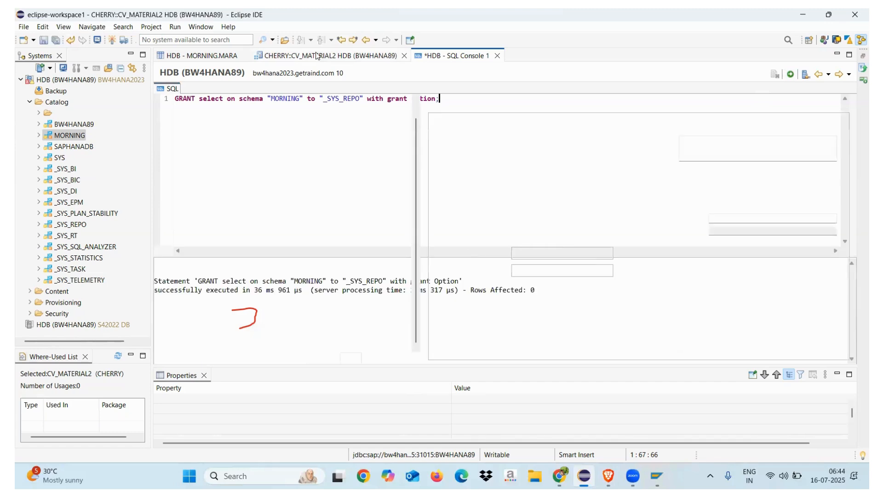
{"action": "left_click", "coordinate": [730, 74]}
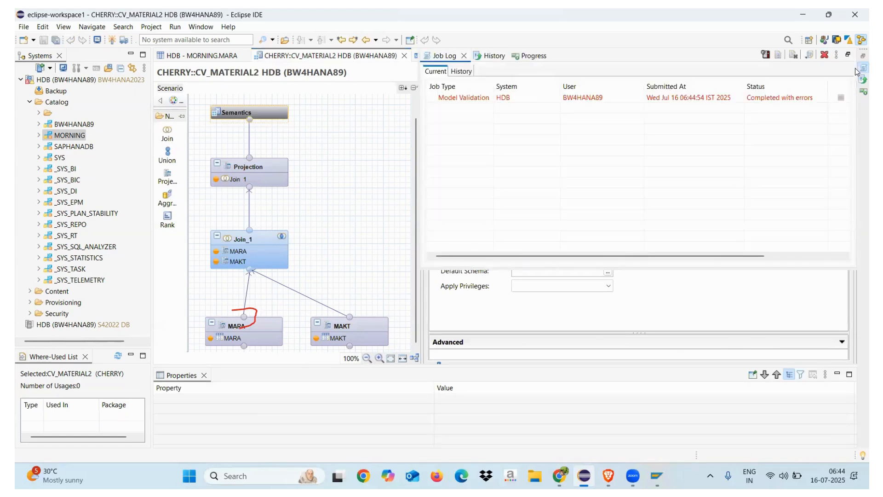
{"action": "double_click", "coordinate": [664, 99]}
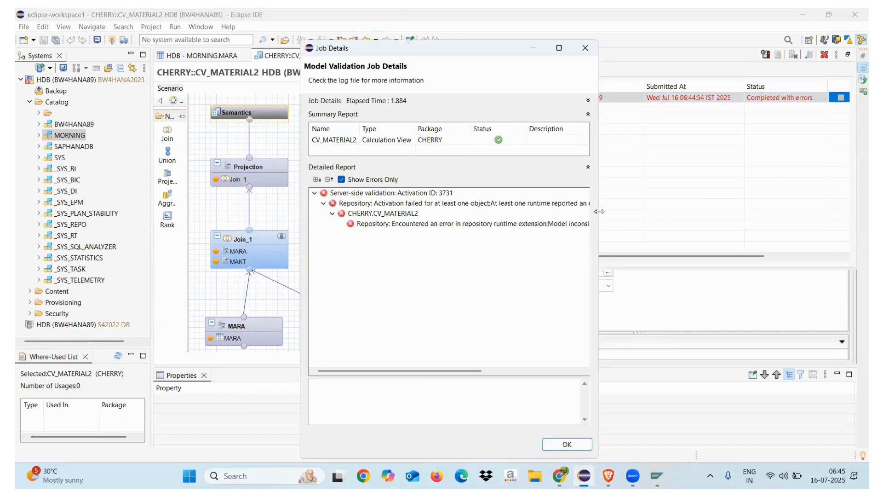
{"action": "left_click_drag", "start_coordinate": [600, 211], "coordinate": [828, 215]}
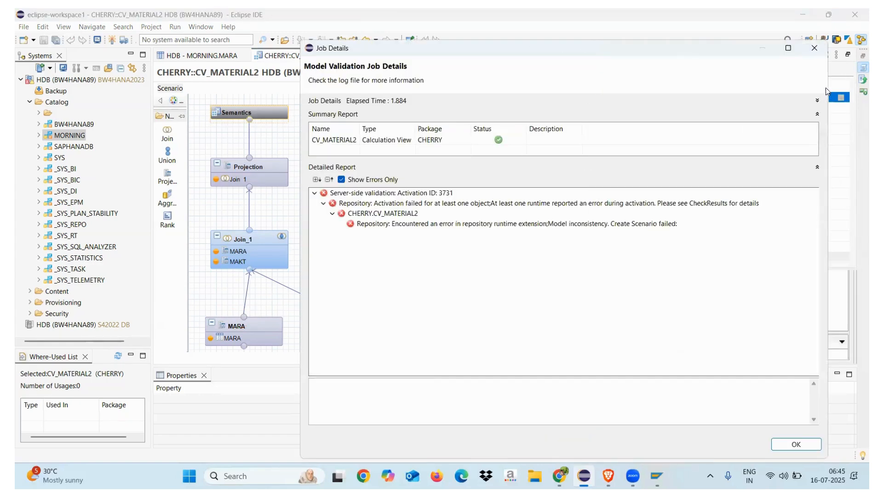
{"action": "left_click", "coordinate": [814, 50]}
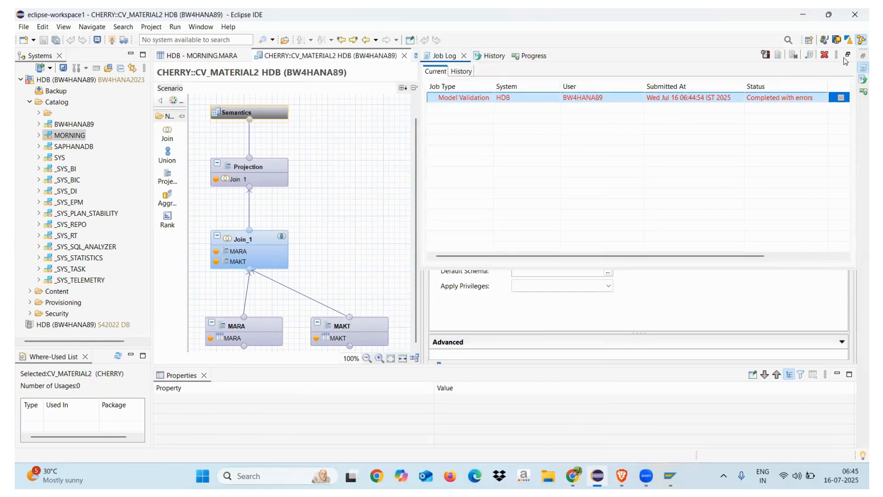
{"action": "left_click", "coordinate": [465, 55]}
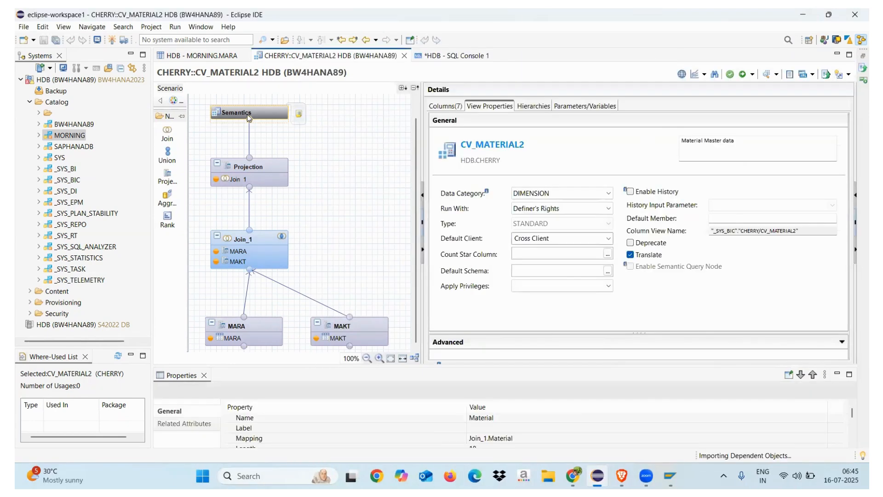
Step: Set the Default Client of CV_MATERIAL2 to Session Client and activate the view
{"action": "left_click", "coordinate": [572, 240]}
{"action": "left_click", "coordinate": [606, 242]}
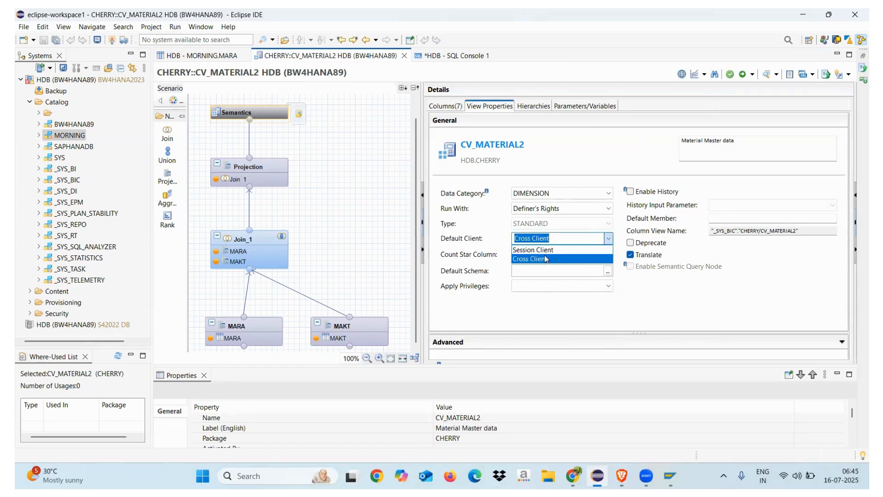
{"action": "left_click", "coordinate": [538, 249]}
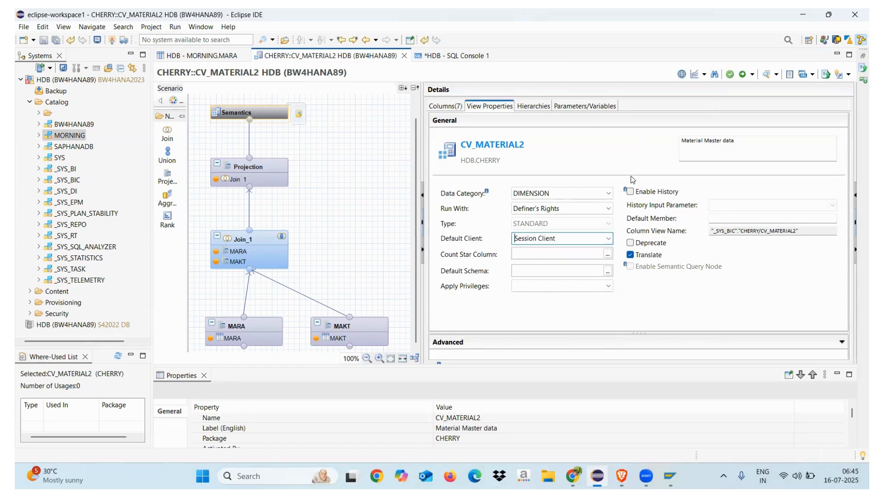
{"action": "left_click", "coordinate": [743, 75]}
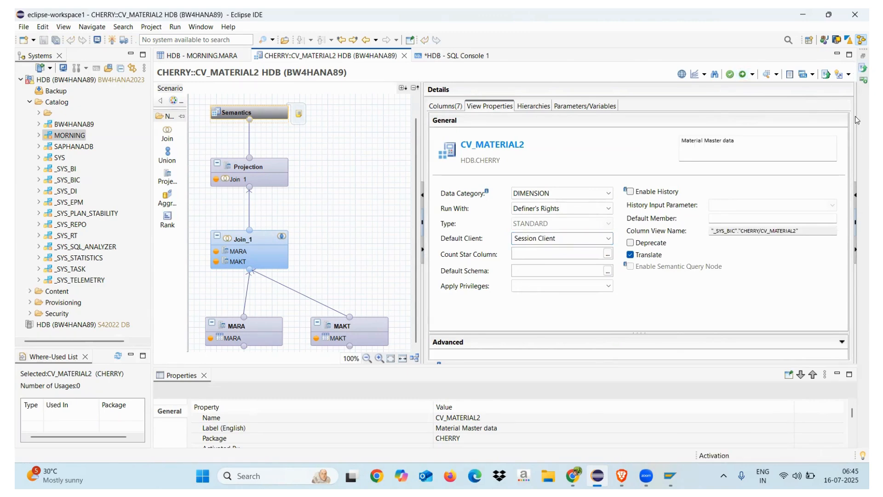
Step: Examine the error details of the CV_MATERIAL2 activation job, widening the details window, and close the job log
{"action": "left_click", "coordinate": [864, 68]}
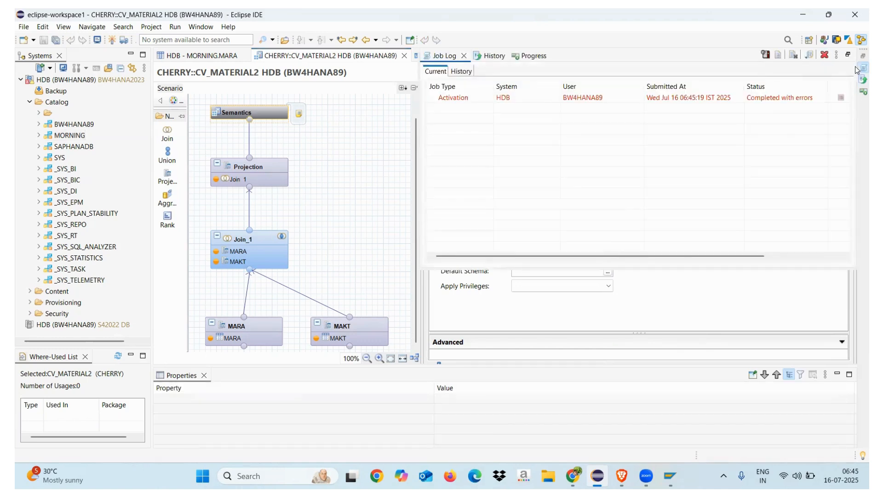
{"action": "double_click", "coordinate": [781, 98]}
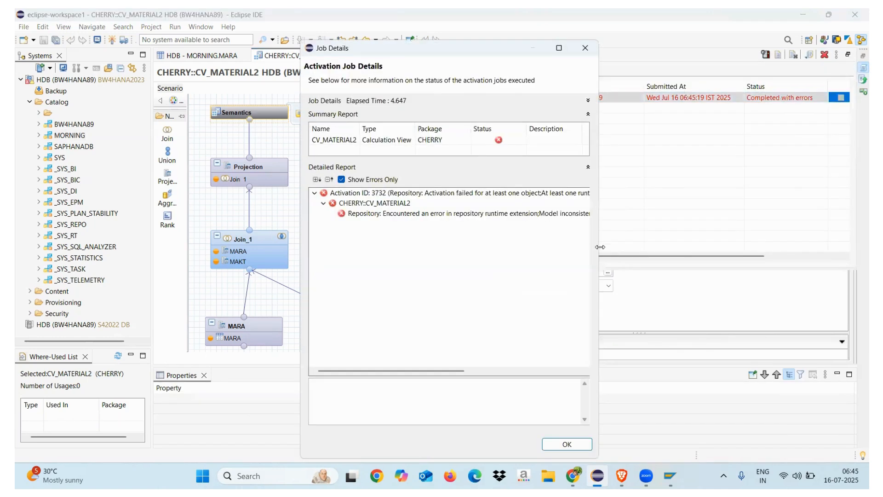
{"action": "left_click_drag", "start_coordinate": [600, 247], "coordinate": [805, 247]}
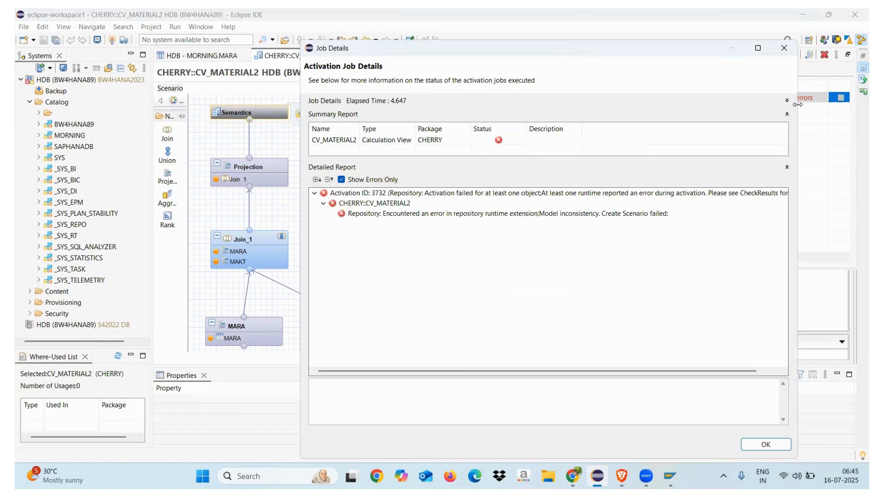
{"action": "left_click", "coordinate": [786, 48]}
{"action": "left_click_drag", "start_coordinate": [421, 230], "coordinate": [524, 248]}
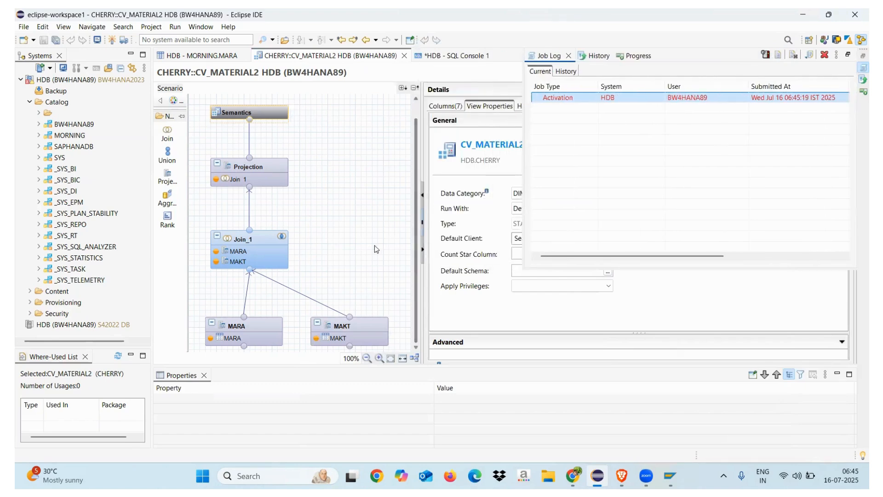
{"action": "left_click", "coordinate": [371, 246]}
Step: Try to preview the data of the MARA input in the Join_1 node despite the inactive view
{"action": "left_click", "coordinate": [263, 242]}
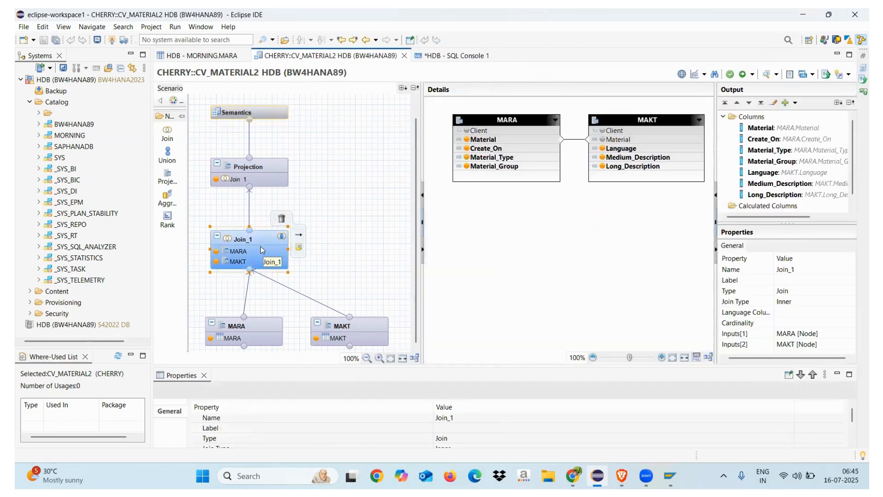
{"action": "right_click", "coordinate": [257, 249]}
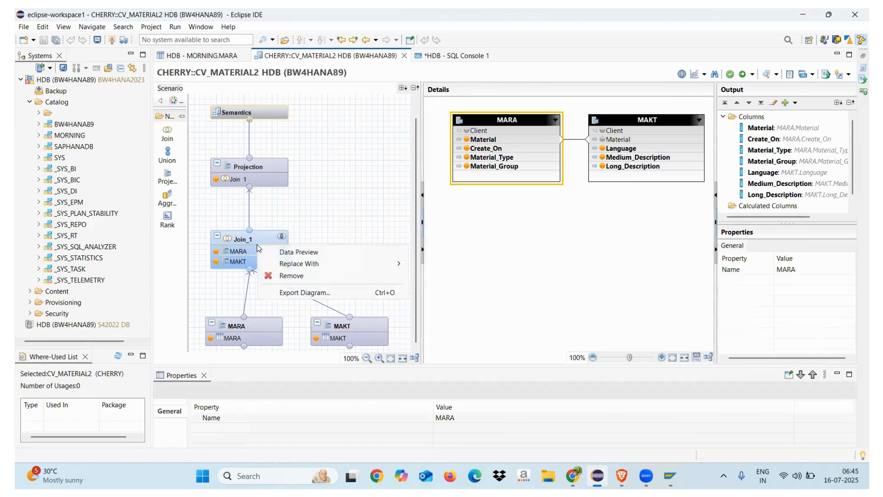
{"action": "left_click", "coordinate": [294, 252]}
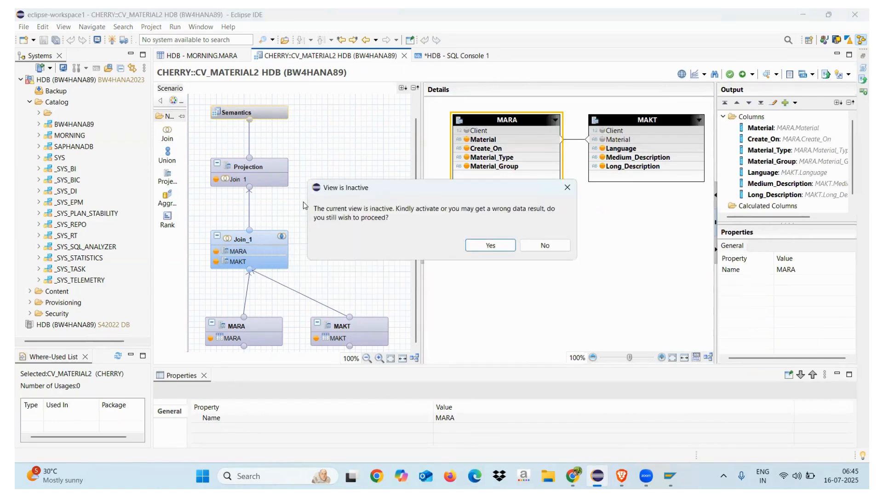
{"action": "left_click", "coordinate": [477, 244]}
{"action": "left_click", "coordinate": [590, 253]}
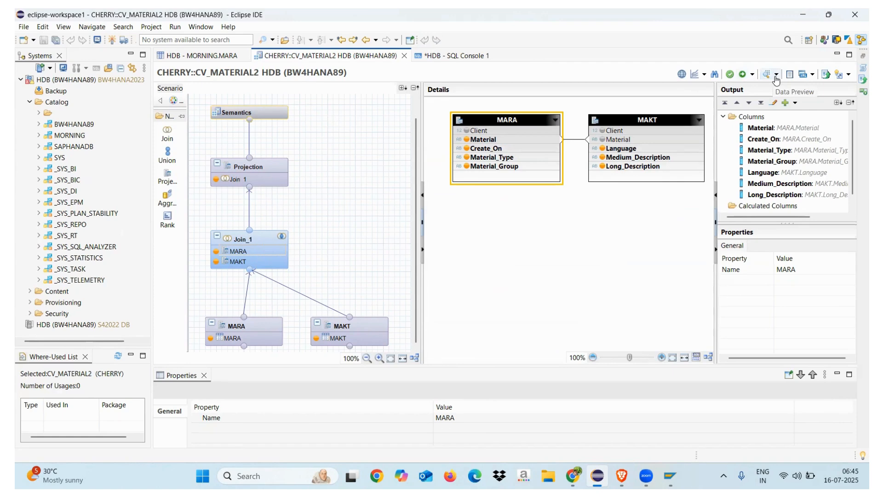
Step: Check the MARA projection's source table and review the GRANT statement in the SQL console
{"action": "left_click", "coordinate": [260, 332]}
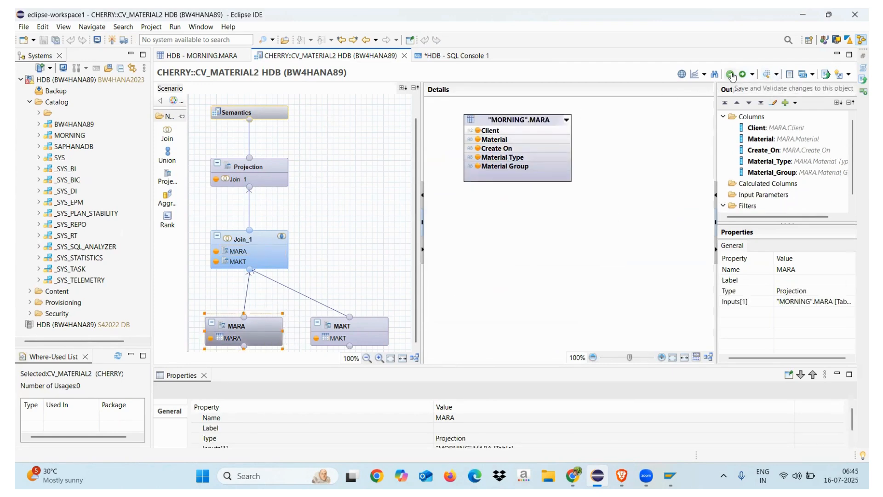
{"action": "left_click", "coordinate": [440, 59]}
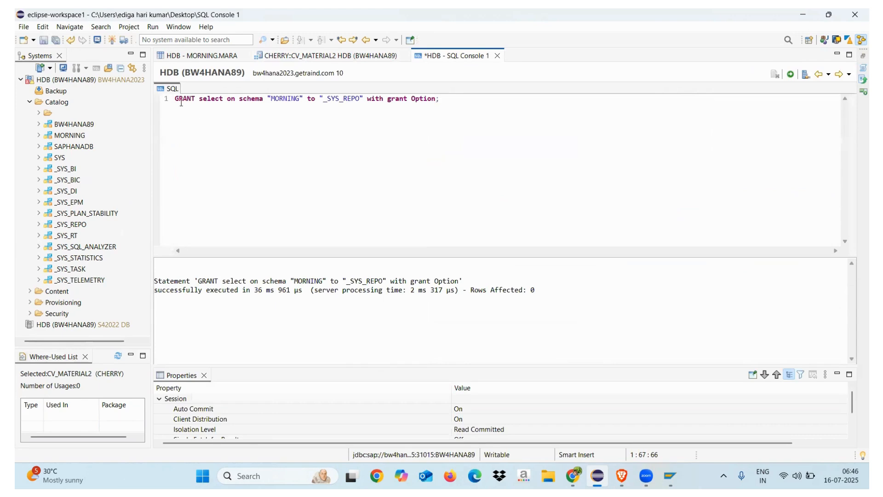
{"action": "left_click_drag", "start_coordinate": [177, 99], "coordinate": [475, 104]}
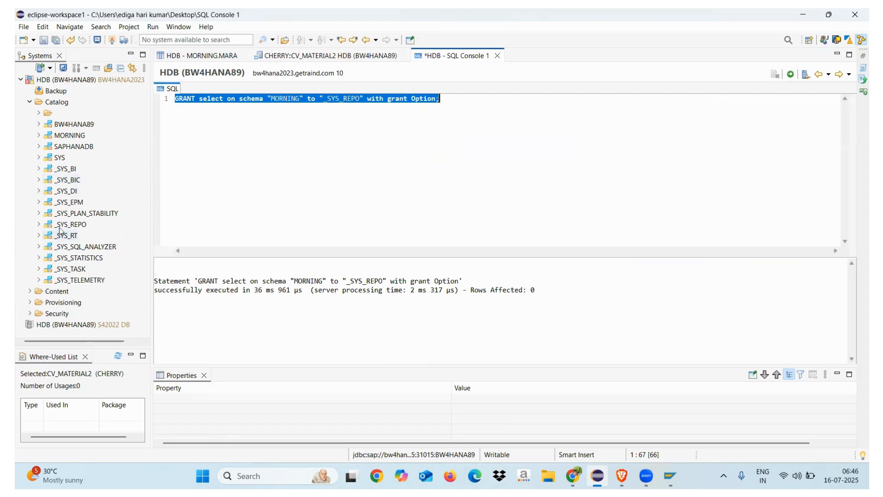
Step: Open the existing CV_MATERIAL calculation view from the CHERRY package and show its general view properties
{"action": "left_click", "coordinate": [31, 291]}
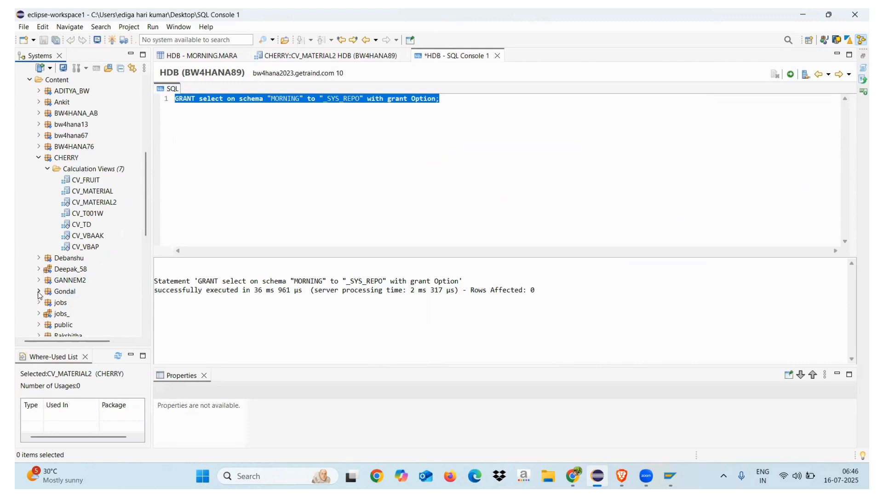
{"action": "left_click", "coordinate": [147, 286]}
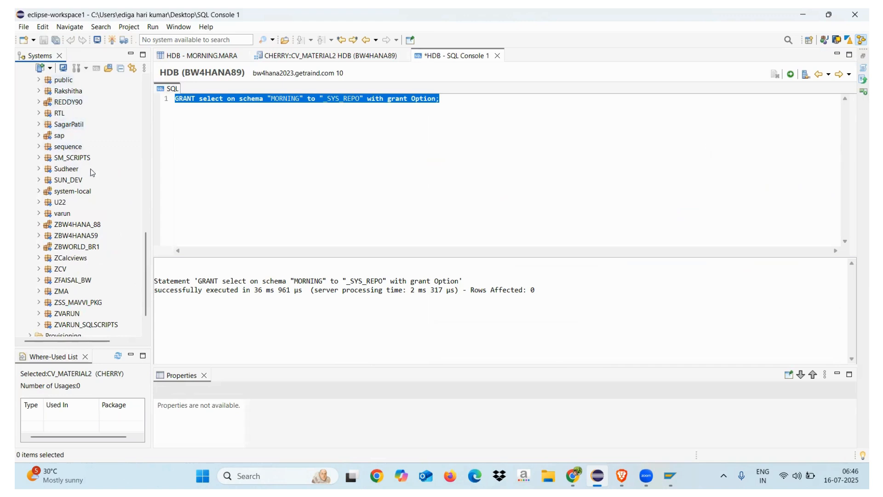
{"action": "left_click_drag", "start_coordinate": [145, 253], "coordinate": [148, 180]}
{"action": "double_click", "coordinate": [94, 180]}
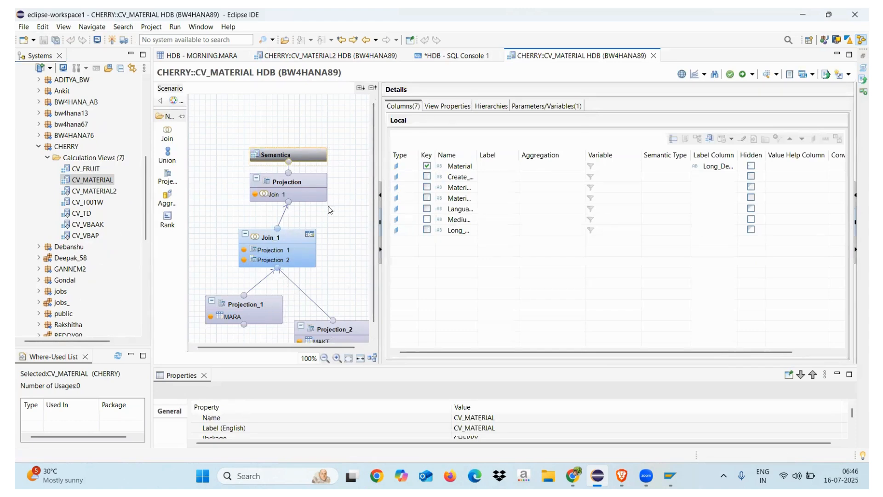
{"action": "mouse_move", "coordinate": [310, 160]}
{"action": "left_click", "coordinate": [450, 107]}
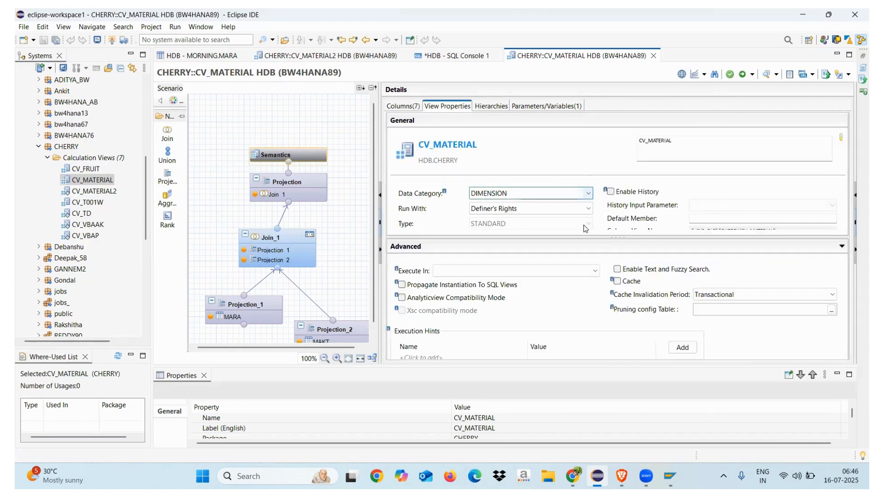
{"action": "mouse_move", "coordinate": [580, 305]}
{"action": "left_mouse_down"}
{"action": "mouse_move", "coordinate": [578, 344]}
{"action": "mouse_move", "coordinate": [581, 323]}
{"action": "left_mouse_up"}
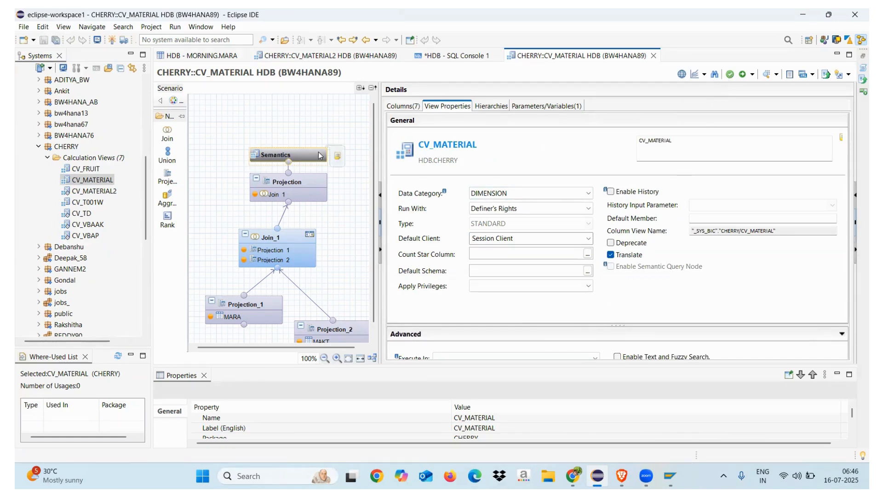
Step: Open a data preview from the Semantics node of CV_MATERIAL and return to the view's properties
{"action": "right_click", "coordinate": [323, 154]}
{"action": "left_click", "coordinate": [358, 159]}
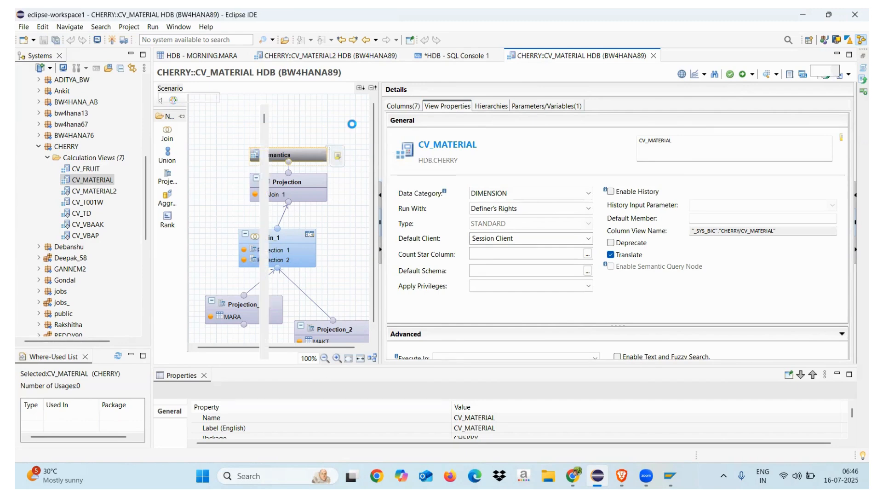
{"action": "left_click", "coordinate": [546, 59]}
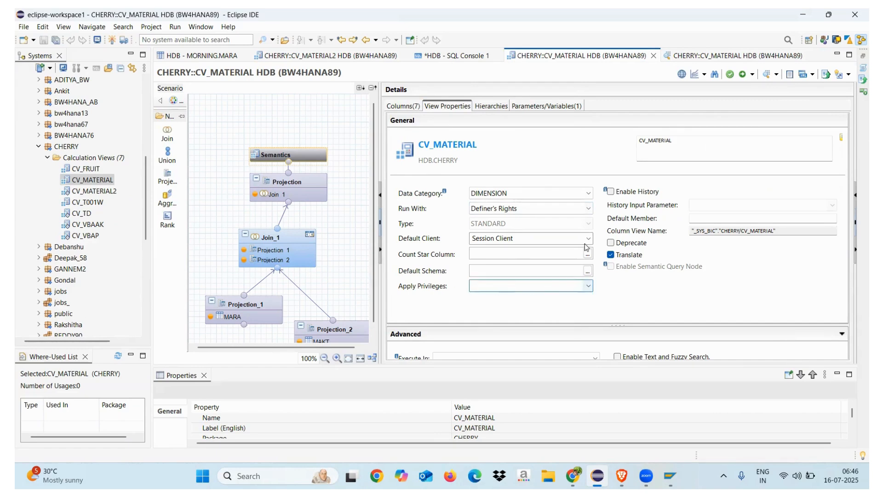
{"action": "left_click", "coordinate": [695, 60]}
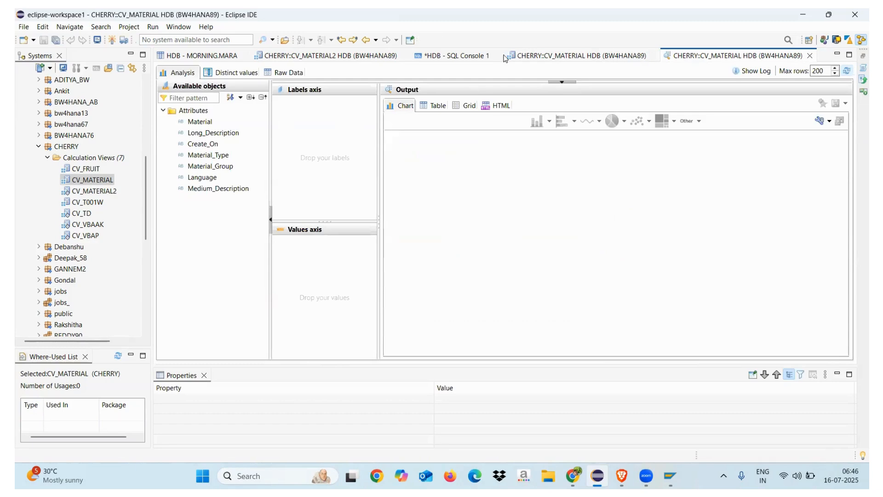
{"action": "left_click", "coordinate": [536, 56]}
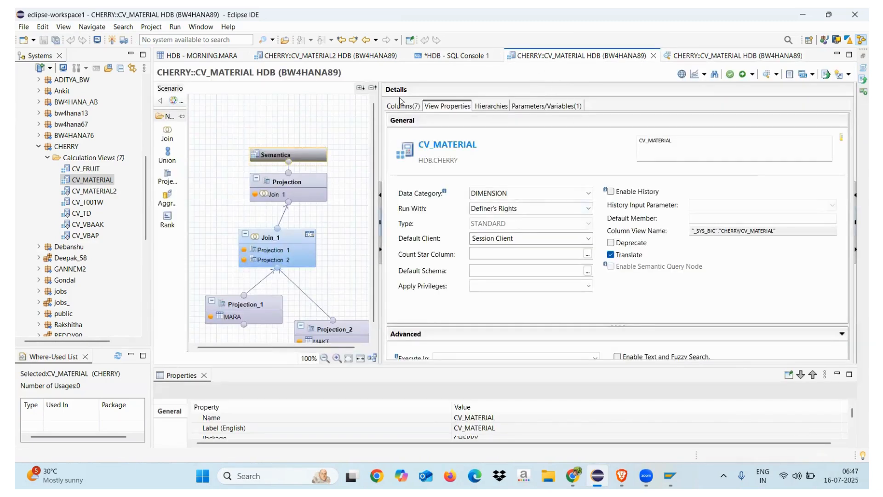
Step: Compare the view properties of CV_MATERIAL2 with those of CV_MATERIAL, including the advanced settings
{"action": "left_click", "coordinate": [356, 58]}
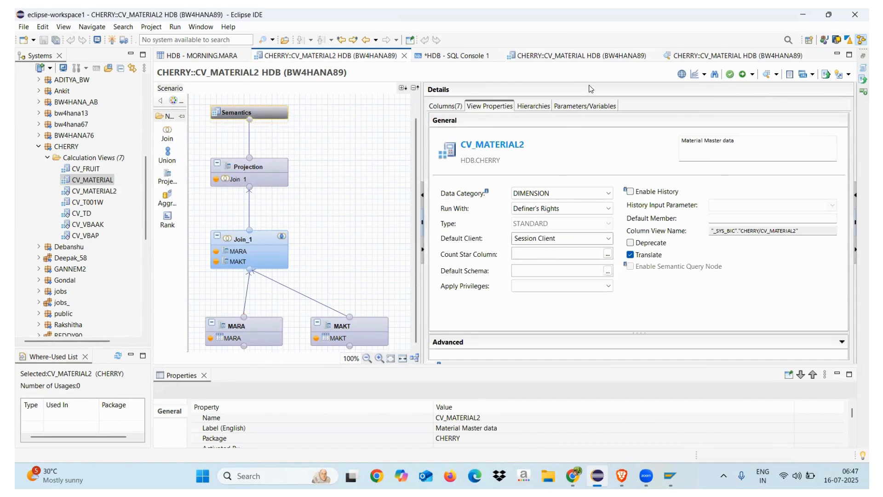
{"action": "left_click", "coordinate": [583, 57]}
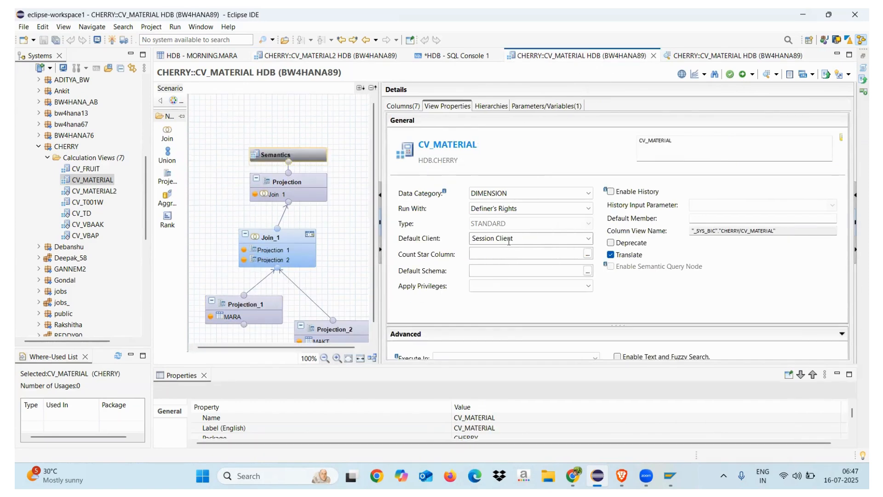
{"action": "left_click", "coordinate": [325, 57]}
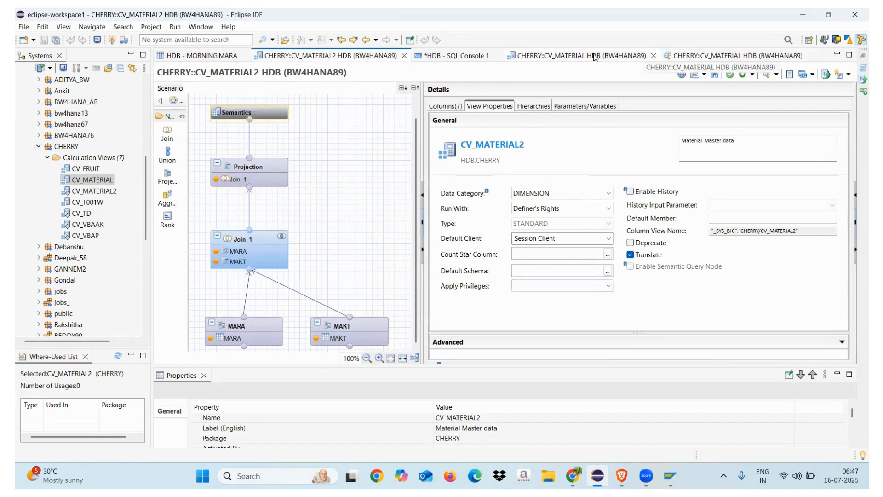
{"action": "left_click", "coordinate": [610, 57]}
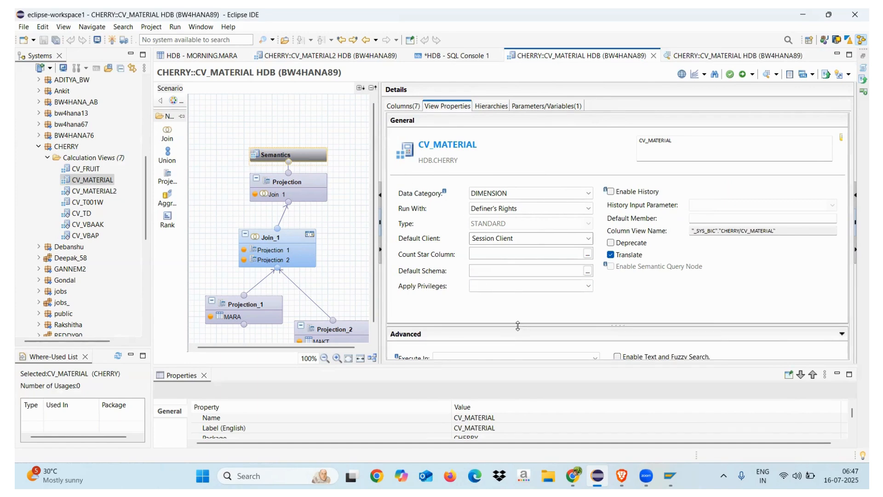
{"action": "left_click_drag", "start_coordinate": [518, 325], "coordinate": [520, 288]}
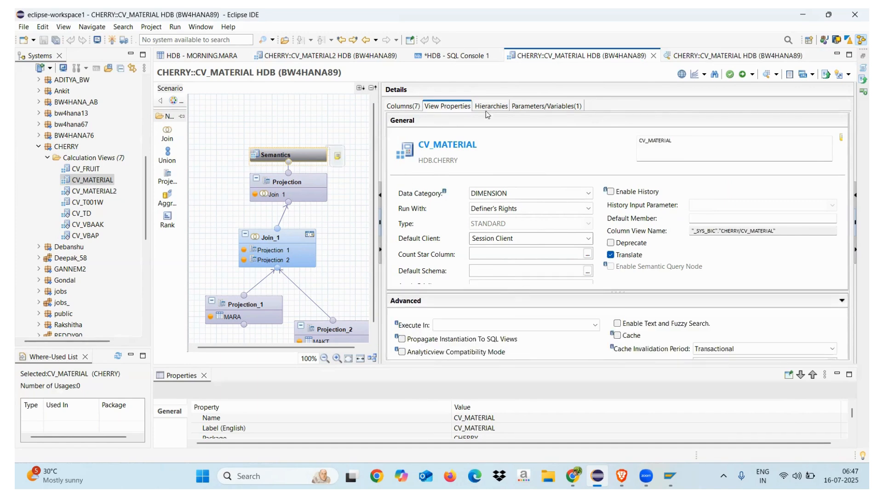
Step: Examine the raw data in the CV_MATERIAL preview, close the preview and inspect the Join_1 node's properties
{"action": "left_click", "coordinate": [709, 57]}
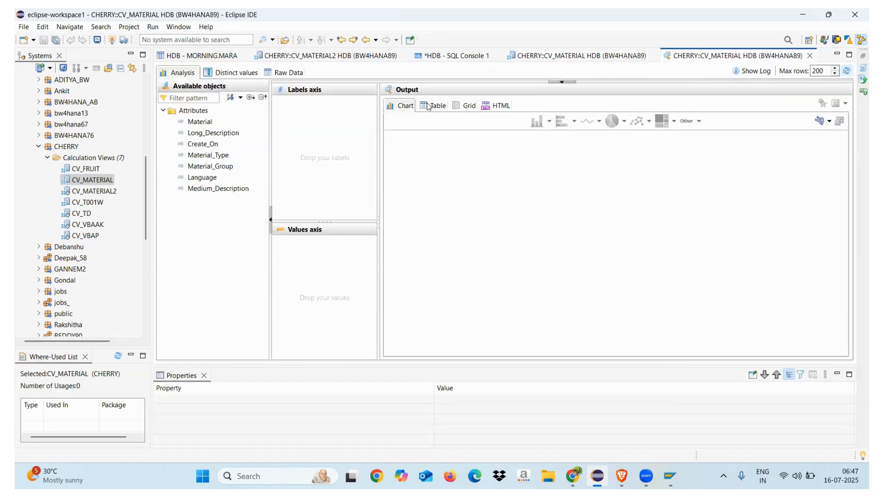
{"action": "left_click", "coordinate": [429, 106]}
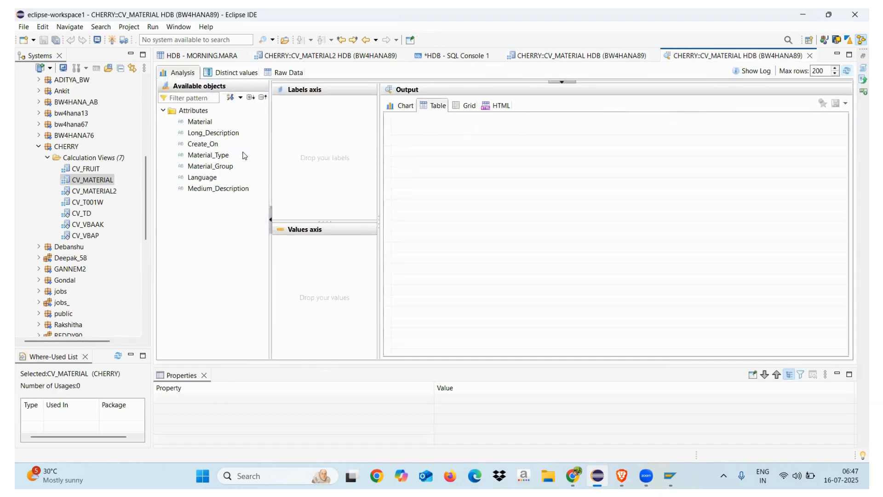
{"action": "left_click", "coordinate": [284, 72]}
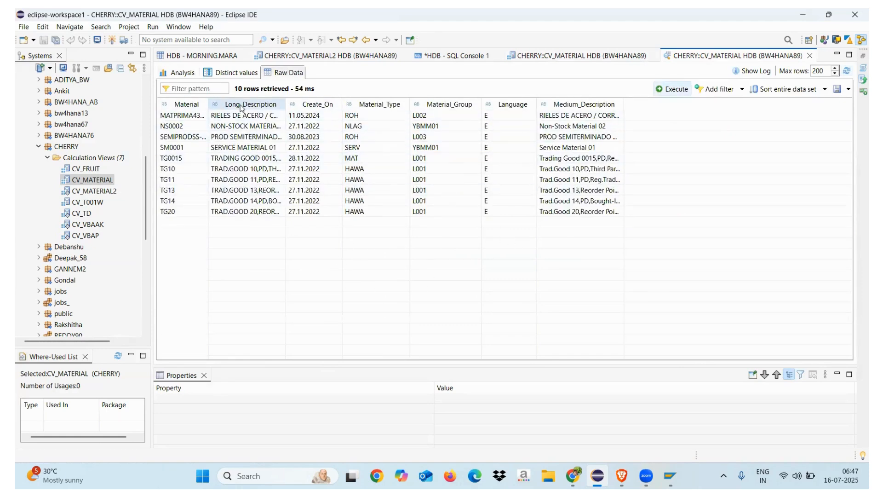
{"action": "mouse_move", "coordinate": [242, 105]}
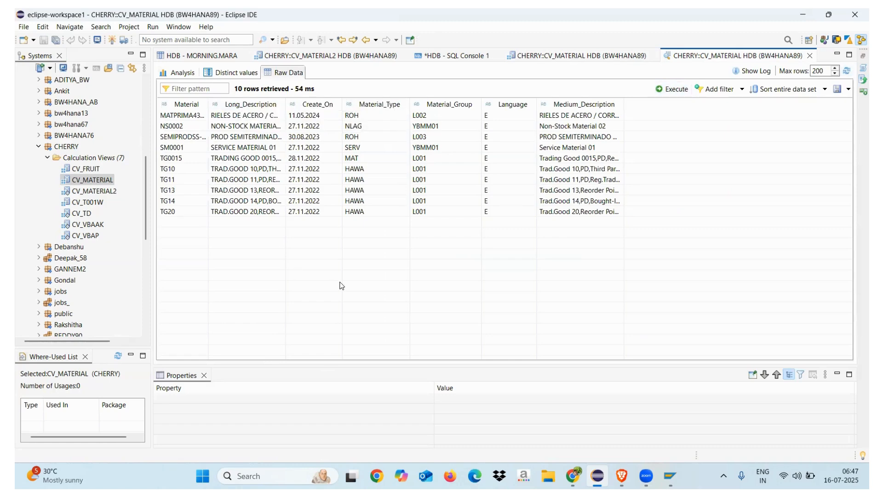
{"action": "left_click", "coordinate": [810, 56]}
{"action": "left_click", "coordinate": [290, 239]}
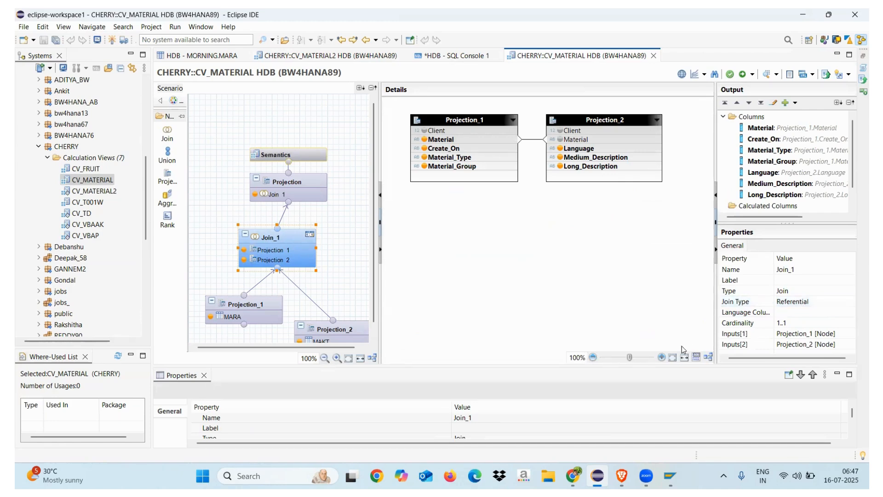
Step: Launch Excel with a new blank workbook and select cell E3
{"action": "key", "text": "super+r"}
{"action": "type", "text": "excel"}
{"action": "key", "text": "Return"}
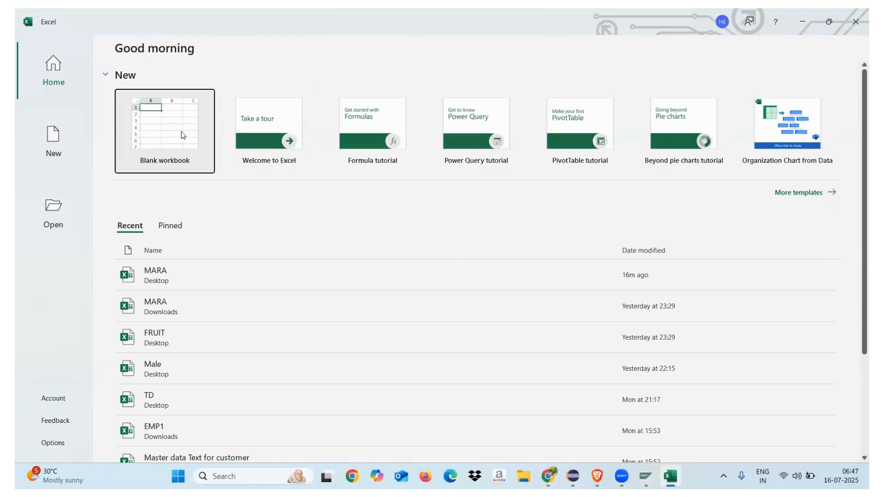
{"action": "left_click", "coordinate": [182, 134]}
{"action": "left_click", "coordinate": [196, 169]}
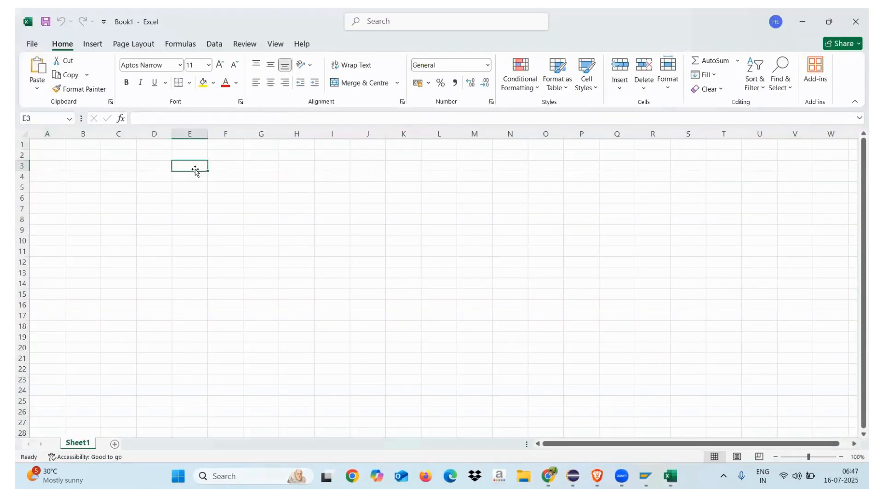
Step: Enter "SAP HANA" in cell E3, widen column E and enter "Joins" in cell H3
{"action": "type", "text": "SAP HANA"}
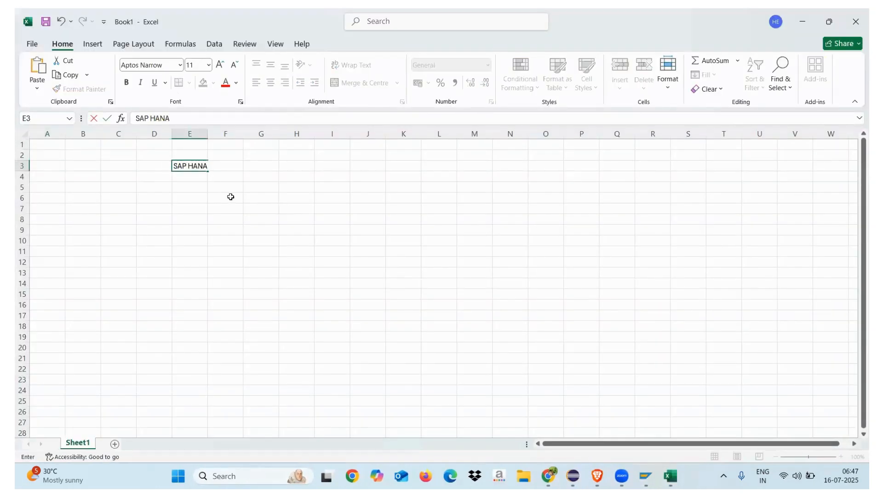
{"action": "left_click", "coordinate": [230, 197]}
{"action": "left_click_drag", "start_coordinate": [207, 133], "coordinate": [249, 133]}
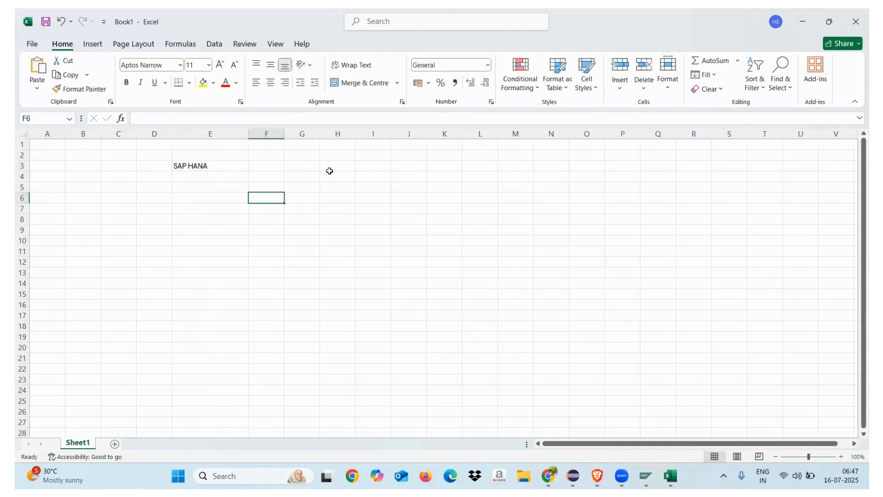
{"action": "left_click", "coordinate": [333, 168]}
{"action": "type", "text": "Joins"}
{"action": "left_click", "coordinate": [341, 205]}
Step: List the first join types by entering "Inner Join" in G6 and "Left Outer" in G9
{"action": "left_click", "coordinate": [300, 200]}
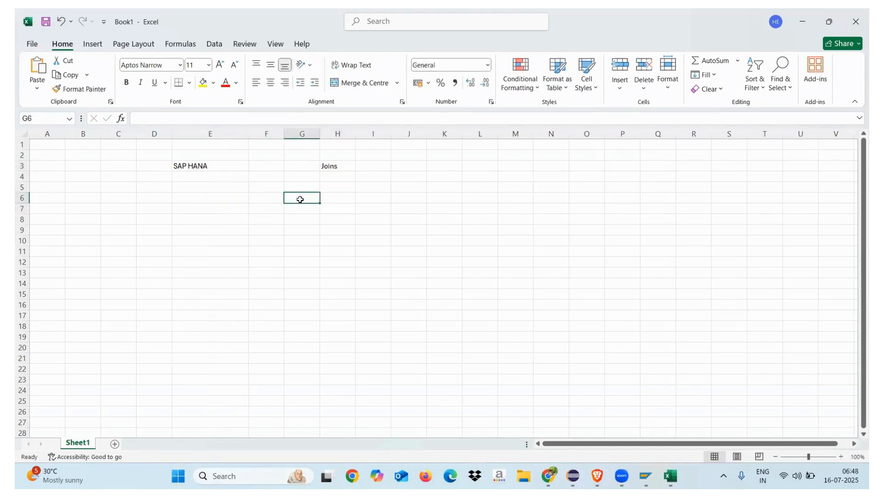
{"action": "type", "text": "Inner"}
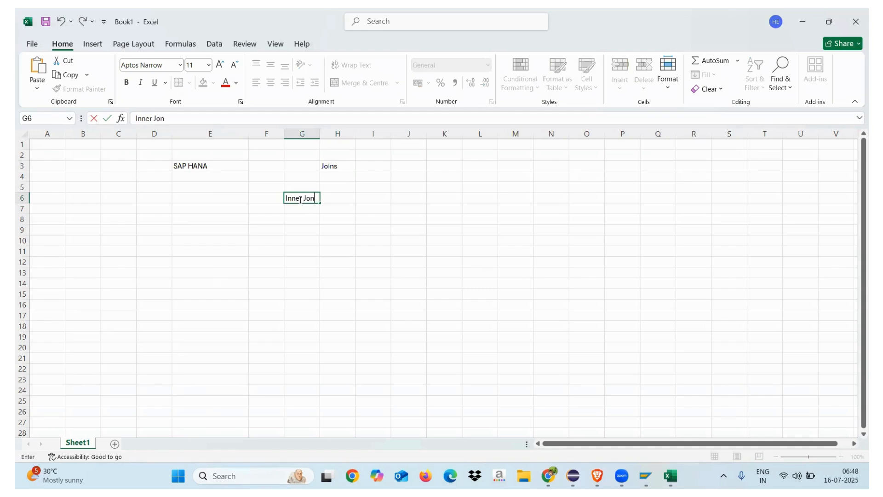
{"action": "type", "text": " Join"}
{"action": "left_click", "coordinate": [324, 252]}
{"action": "left_click", "coordinate": [300, 230]}
{"action": "type", "text": "L"}
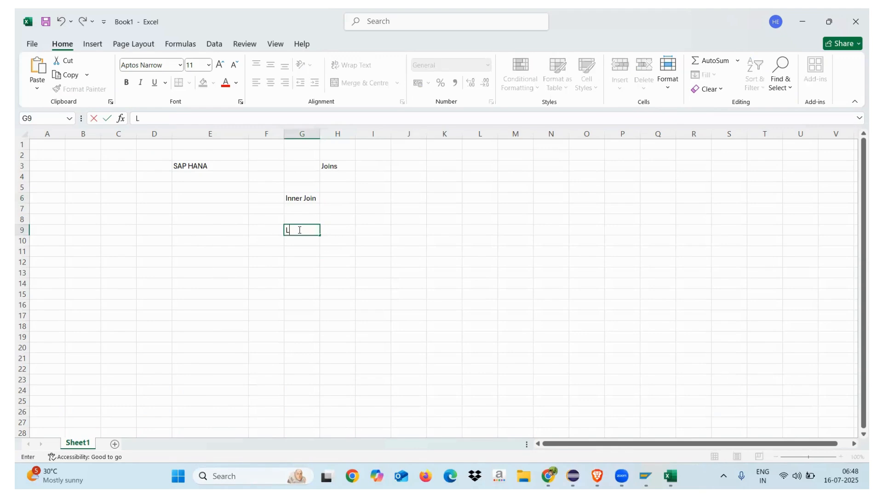
{"action": "type", "text": "eft Outer"}
Step: Enter "Right Outer" in G13 and "Full Outer Join" in G16, widening column G to fit the join names
{"action": "left_click", "coordinate": [291, 272]}
{"action": "type", "text": "E"}
{"action": "type", "text": "Right Outer"}
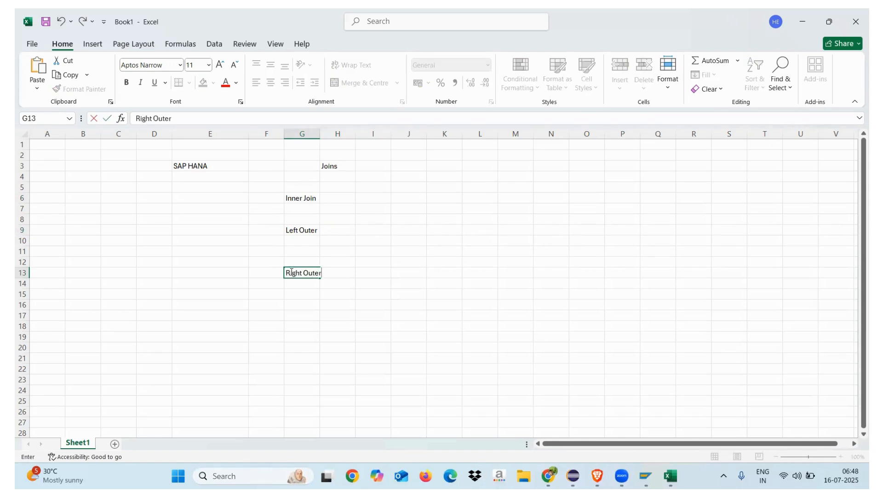
{"action": "left_click", "coordinate": [304, 316]}
{"action": "left_click_drag", "start_coordinate": [320, 133], "coordinate": [361, 134]}
{"action": "left_click", "coordinate": [307, 302]}
{"action": "type", "text": "Full Outer Join"}
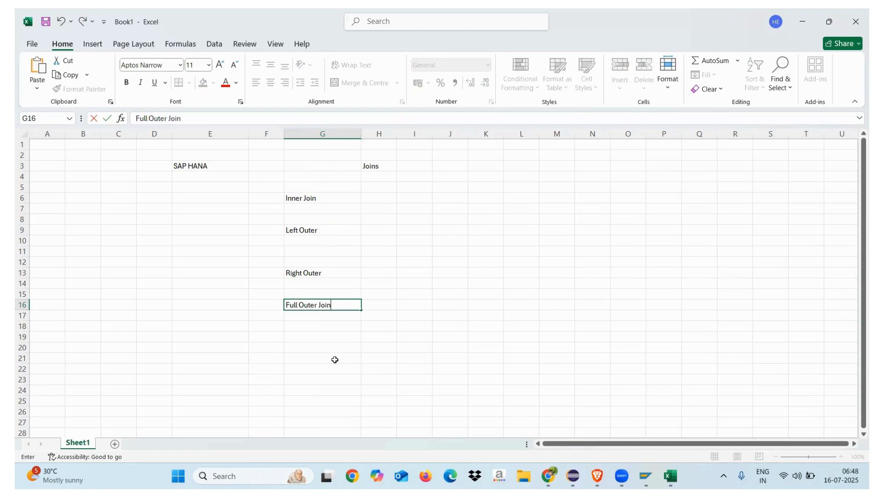
Step: Continue the join list with "Text Join" in G20, "Referntial Join" in G24 and "Temporal Join" in G27
{"action": "left_click", "coordinate": [335, 360]}
{"action": "left_click", "coordinate": [311, 345]}
{"action": "type", "text": "Text Join"}
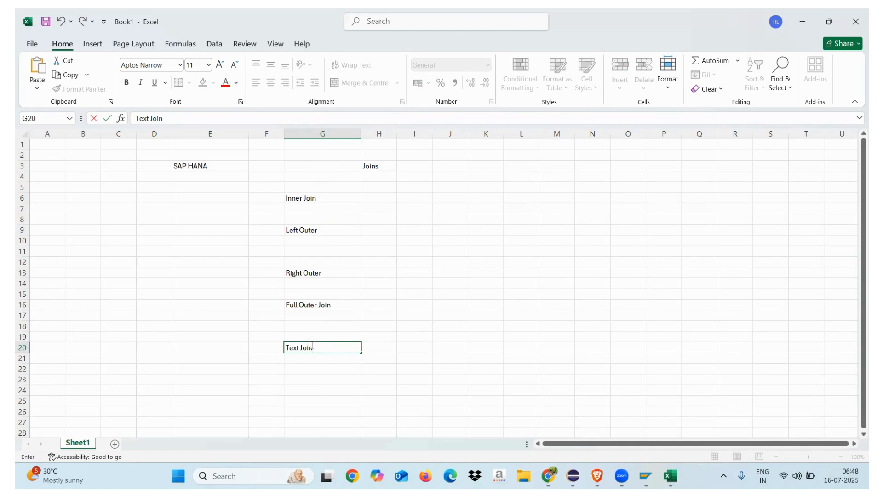
{"action": "left_click", "coordinate": [327, 408]}
{"action": "left_click", "coordinate": [307, 388]}
{"action": "type", "text": "REfer"}
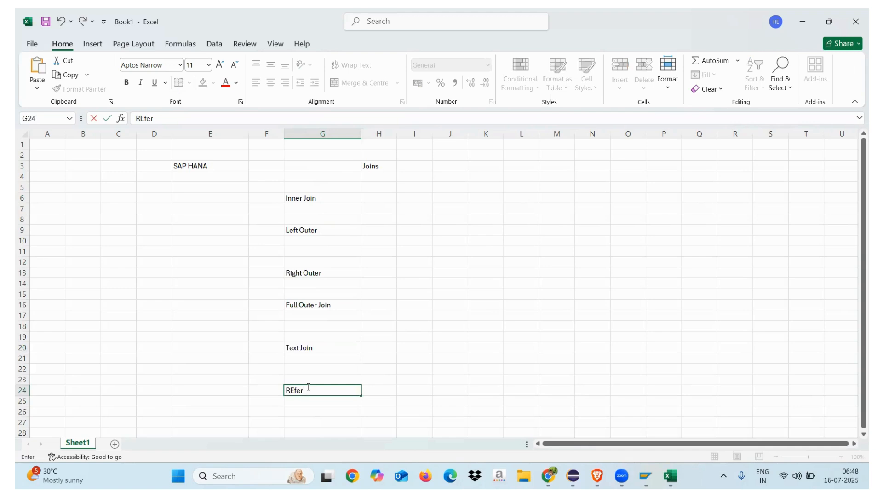
{"action": "type", "text": "ntial Join"}
{"action": "left_click", "coordinate": [306, 424]}
{"action": "type", "text": "Temp"}
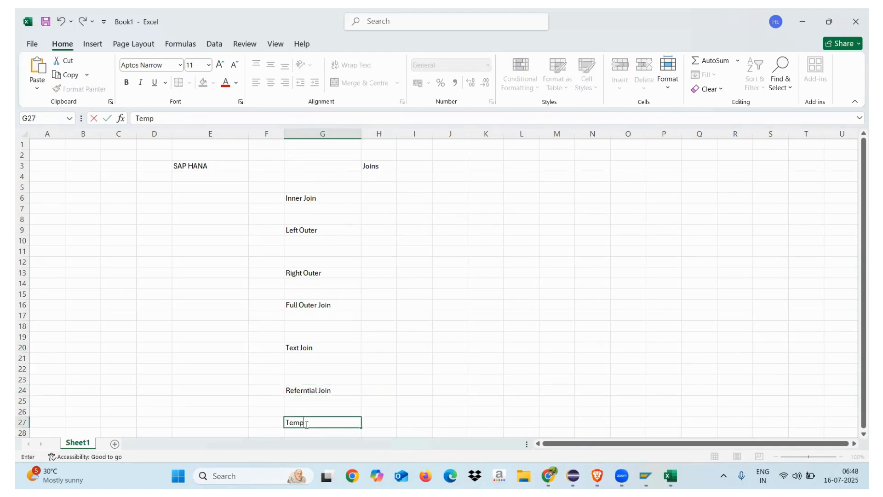
{"action": "type", "text": "oral JOin"}
Step: Annotate Temporal Join with "data from" in I27 and "date to" in J27, and widen columns I and J
{"action": "left_click", "coordinate": [434, 405]}
{"action": "left_click", "coordinate": [414, 421]}
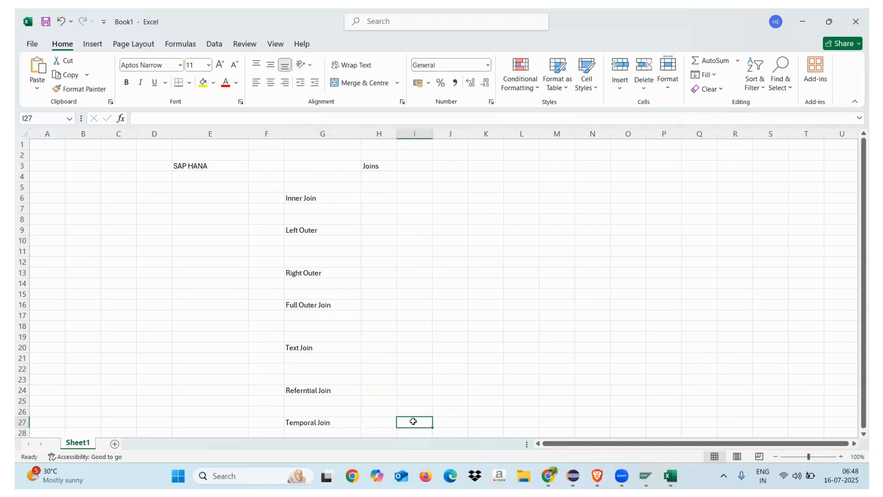
{"action": "type", "text": "data from"}
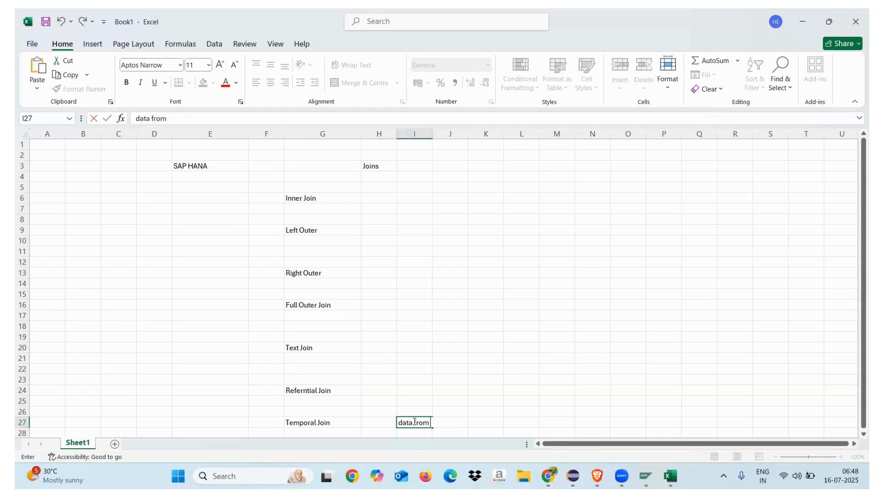
{"action": "left_click", "coordinate": [520, 411]}
{"action": "left_click", "coordinate": [455, 421]}
{"action": "type", "text": "date to"}
{"action": "left_click", "coordinate": [526, 365]}
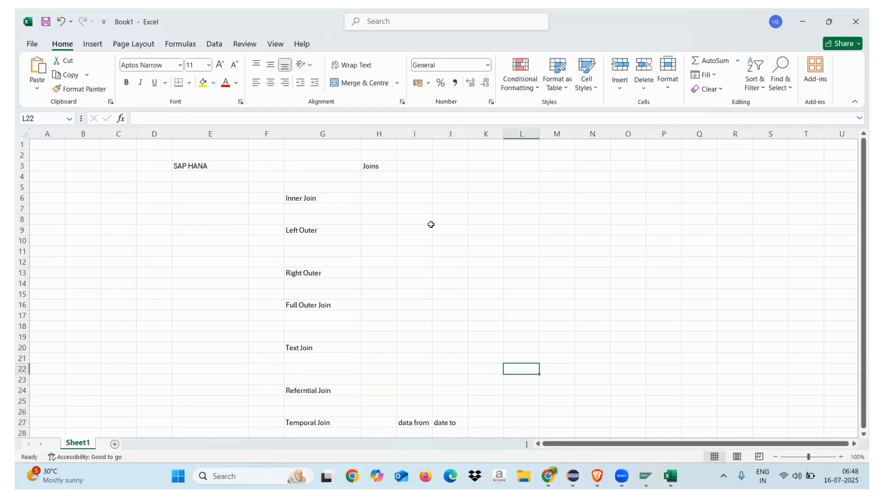
{"action": "left_click_drag", "start_coordinate": [430, 132], "coordinate": [526, 133]}
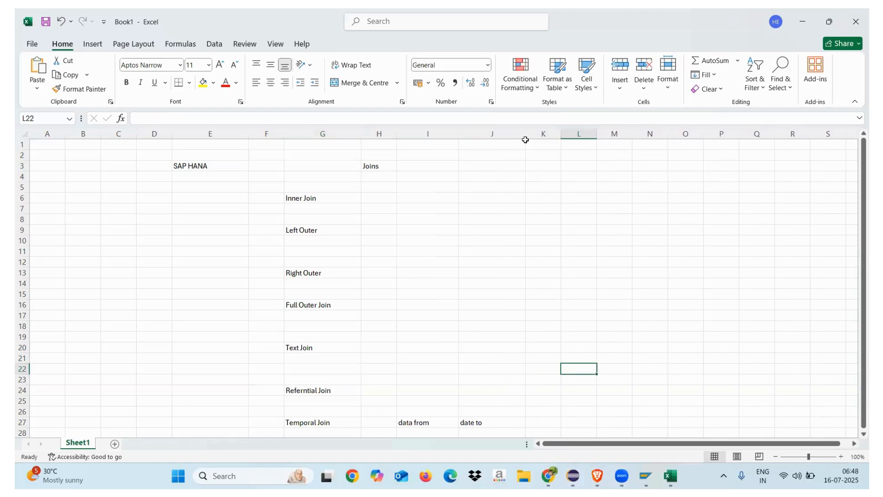
{"action": "left_click_drag", "start_coordinate": [405, 425], "coordinate": [479, 422]}
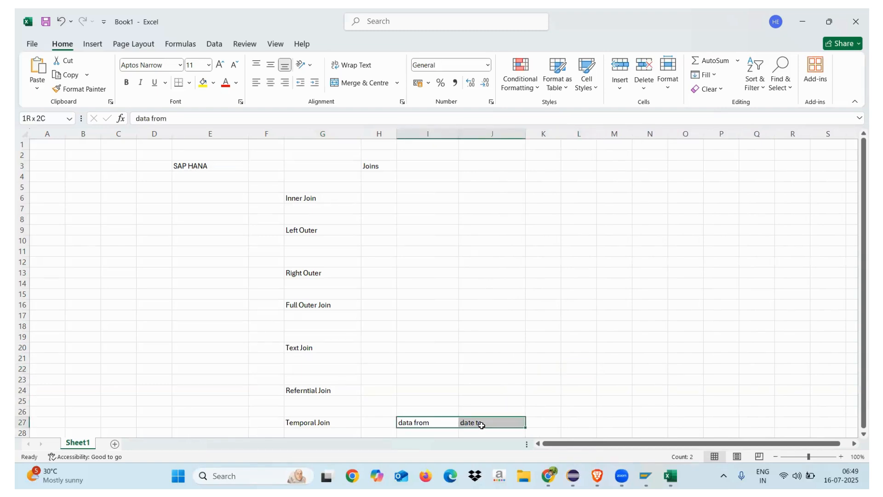
{"action": "left_click", "coordinate": [535, 355]}
{"action": "left_click_drag", "start_coordinate": [410, 422], "coordinate": [478, 423]}
{"action": "left_click", "coordinate": [413, 411]}
{"action": "left_click_drag", "start_coordinate": [413, 423], "coordinate": [478, 420]}
Step: Enter "Inner join" in I24 as the note beside the Referntial Join entry
{"action": "left_click", "coordinate": [428, 392]}
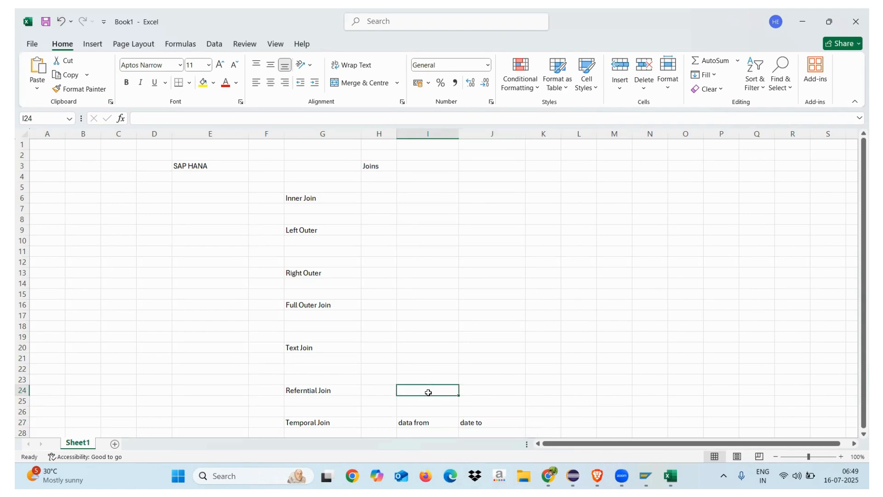
{"action": "type", "text": "Inner join"}
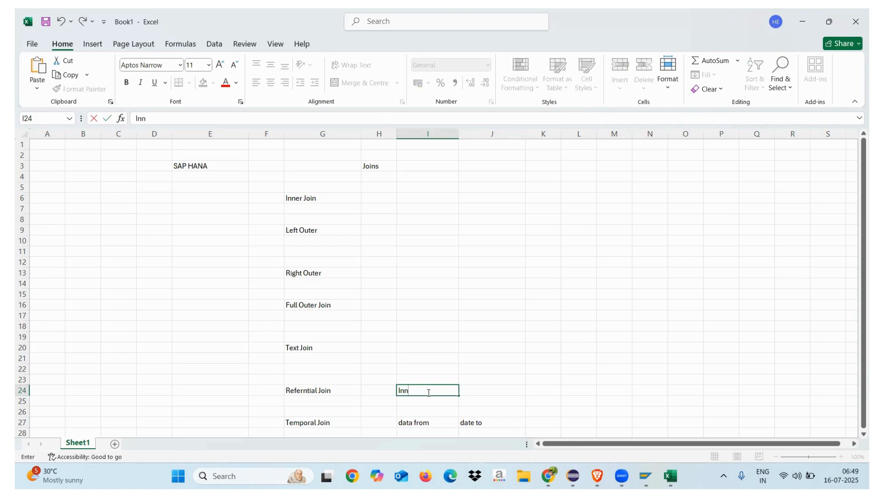
{"action": "left_click", "coordinate": [503, 368]}
Step: Widen column H and enter the table names "MARA" in J6 and "MAKT" in K6
{"action": "left_click", "coordinate": [384, 198]}
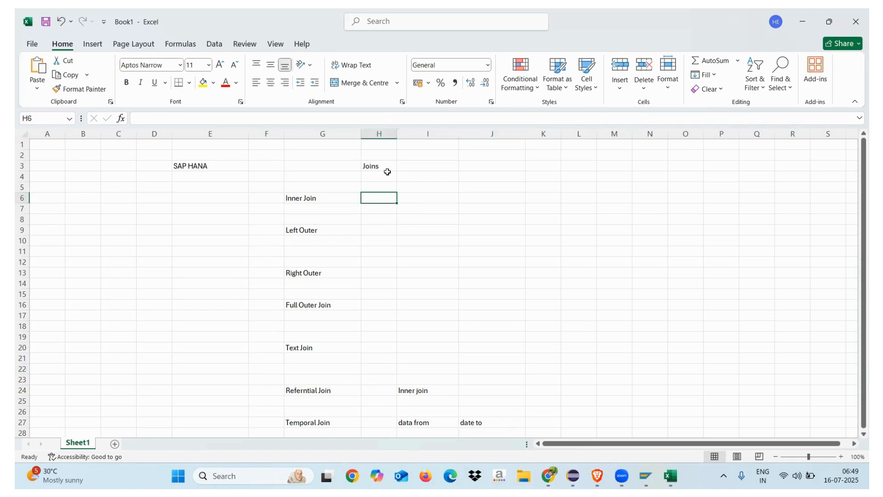
{"action": "left_click_drag", "start_coordinate": [397, 134], "coordinate": [416, 134]}
{"action": "left_click", "coordinate": [512, 197]}
{"action": "type", "text": "MARA"}
{"action": "left_click", "coordinate": [566, 197]}
{"action": "type", "text": "MAKT"}
{"action": "left_click", "coordinate": [568, 252]}
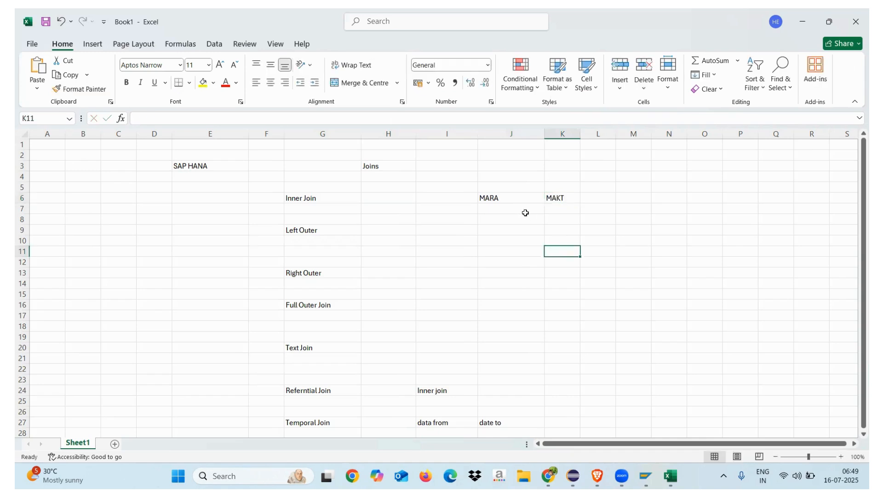
Step: Enter the join field "MATNR" in J9 and K9 below the two table names, and narrow column J
{"action": "left_click", "coordinate": [506, 230]}
{"action": "type", "text": "MATNR"}
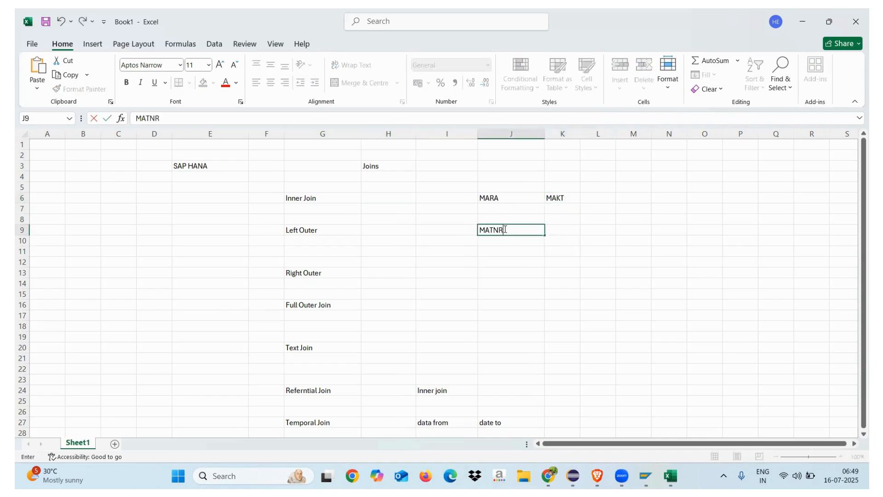
{"action": "left_click", "coordinate": [564, 230]}
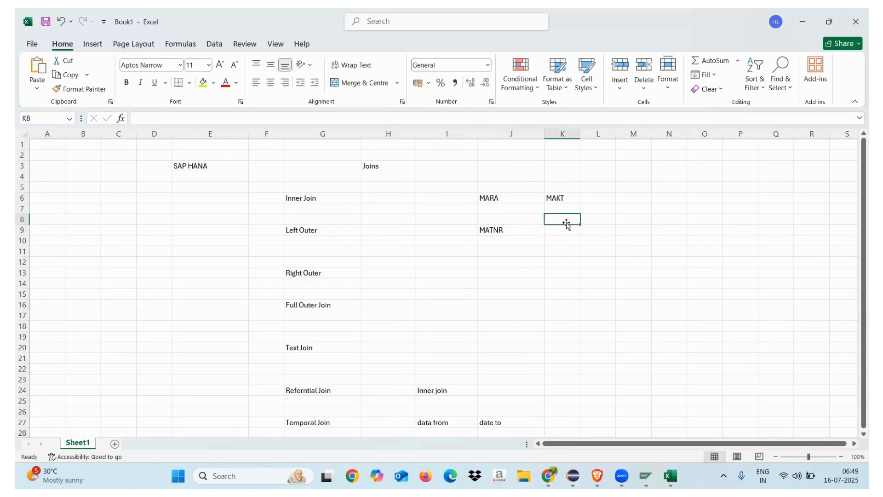
{"action": "type", "text": "MATNR"}
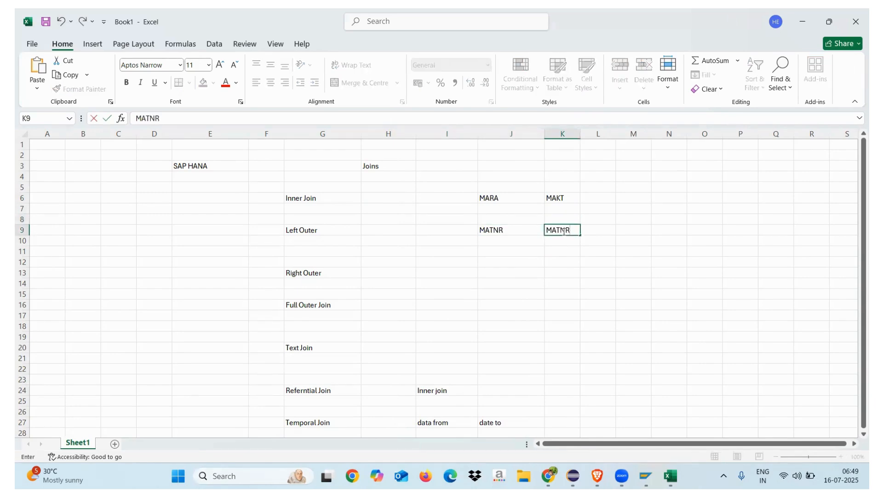
{"action": "left_click", "coordinate": [562, 274]}
{"action": "left_click_drag", "start_coordinate": [501, 231], "coordinate": [545, 231]}
{"action": "left_click_drag", "start_coordinate": [544, 134], "coordinate": [515, 138]}
{"action": "left_click", "coordinate": [498, 271]}
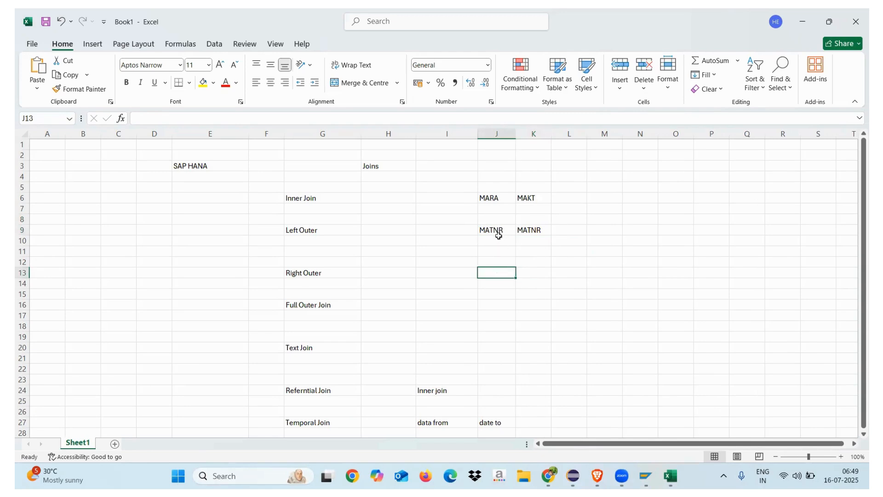
{"action": "left_click_drag", "start_coordinate": [496, 232], "coordinate": [534, 231]}
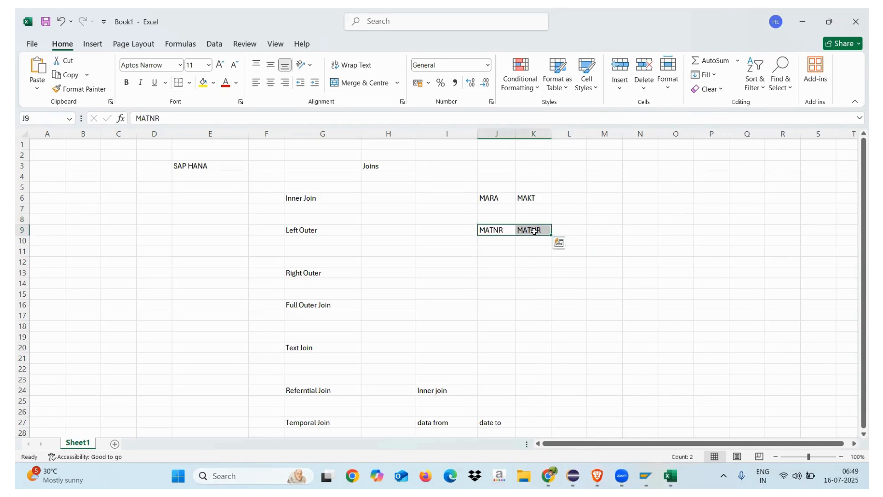
Step: Switch to Eclipse and preview the raw data of the MARA table in the Projection_1 node of CV_MATERIAL
{"action": "left_click", "coordinate": [574, 475]}
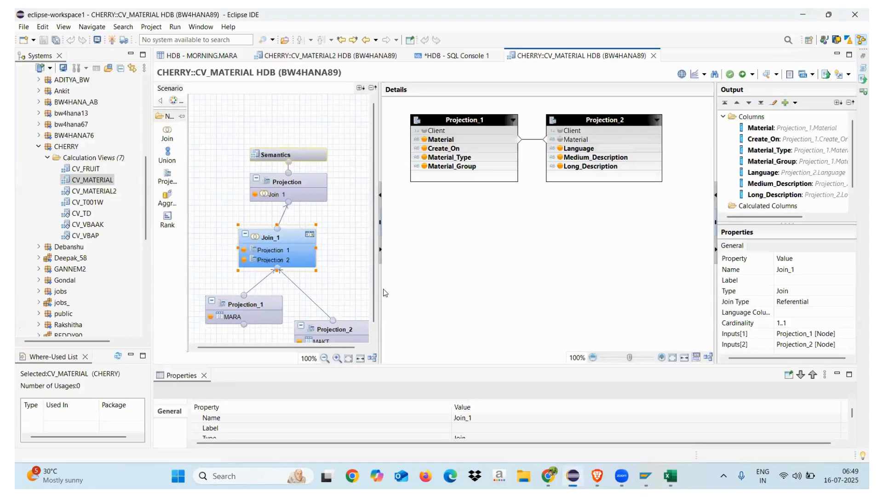
{"action": "left_click", "coordinate": [254, 314]}
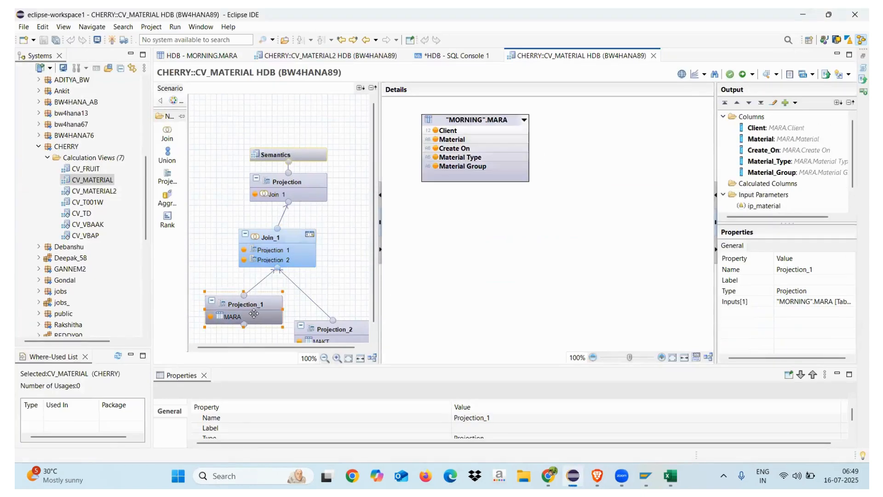
{"action": "right_click", "coordinate": [254, 315]}
{"action": "left_click", "coordinate": [283, 321]}
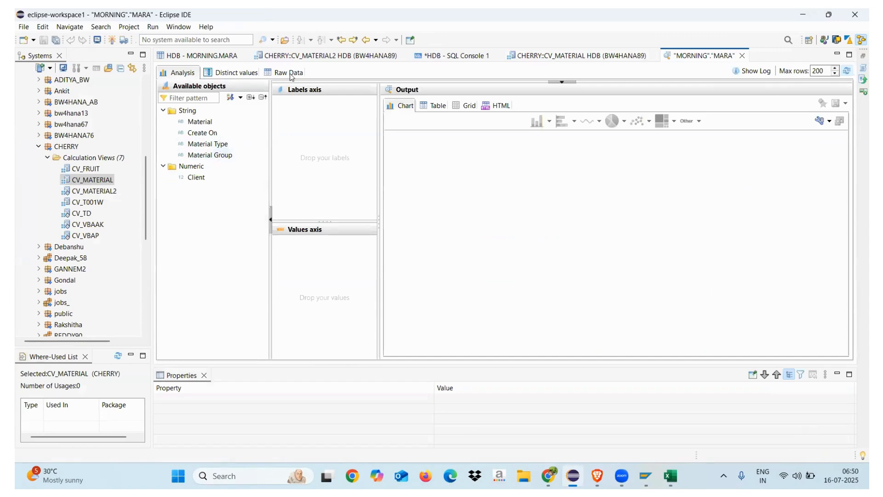
{"action": "left_click", "coordinate": [290, 73]}
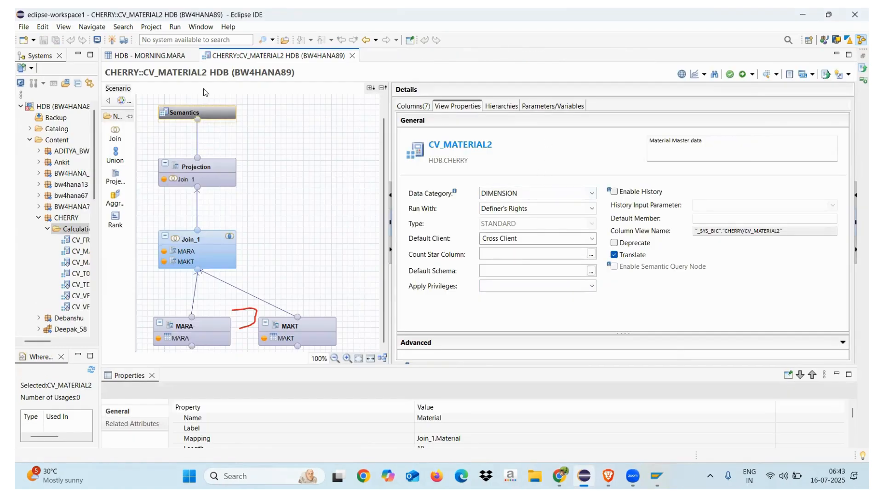
Step: Open an SQL console for the HDB system and begin a statement with "GRANT select on schema"
{"action": "left_click", "coordinate": [59, 140]}
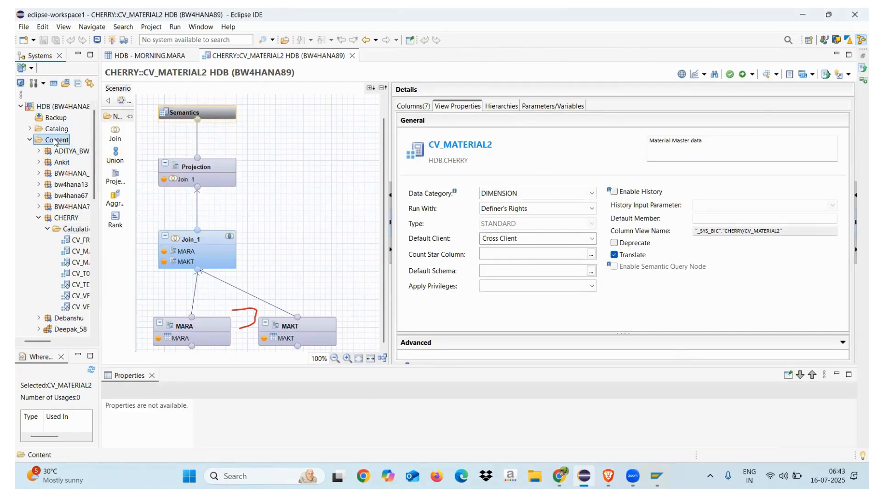
{"action": "left_click", "coordinate": [53, 83]}
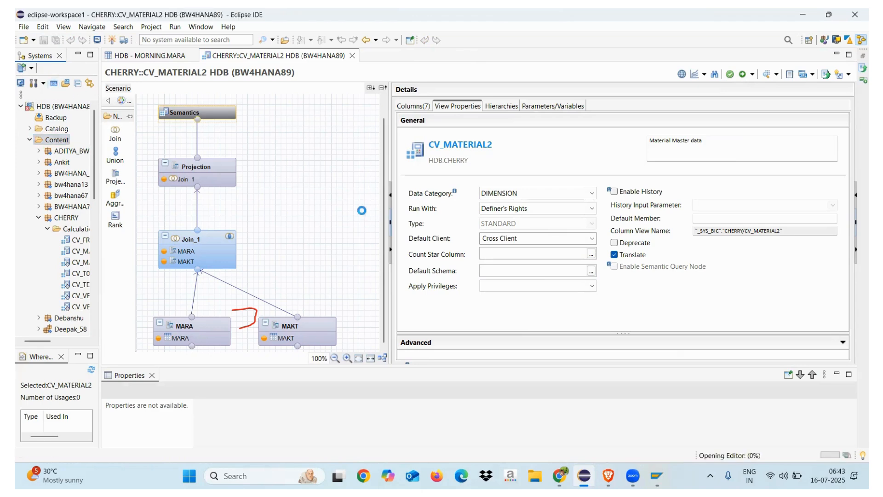
{"action": "type", "text": "slec"}
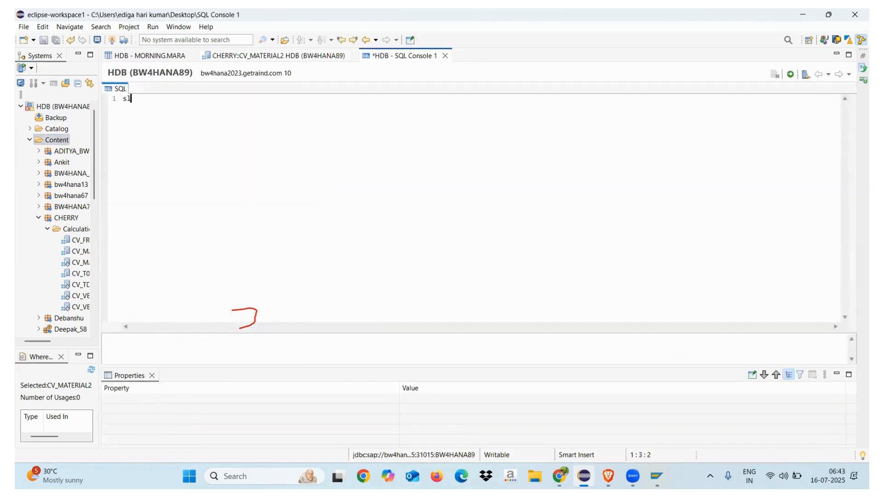
{"action": "key", "text": "BackSpace"}
{"action": "key", "text": "BackSpace"}
{"action": "key", "text": "BackSpace"}
{"action": "key", "text": "BackSpace"}
{"action": "type", "text": "GRANT selc"}
{"action": "key", "text": "BackSpace"}
{"action": "key", "text": "BackSpace"}
{"action": "type", "text": "ect on schema"}
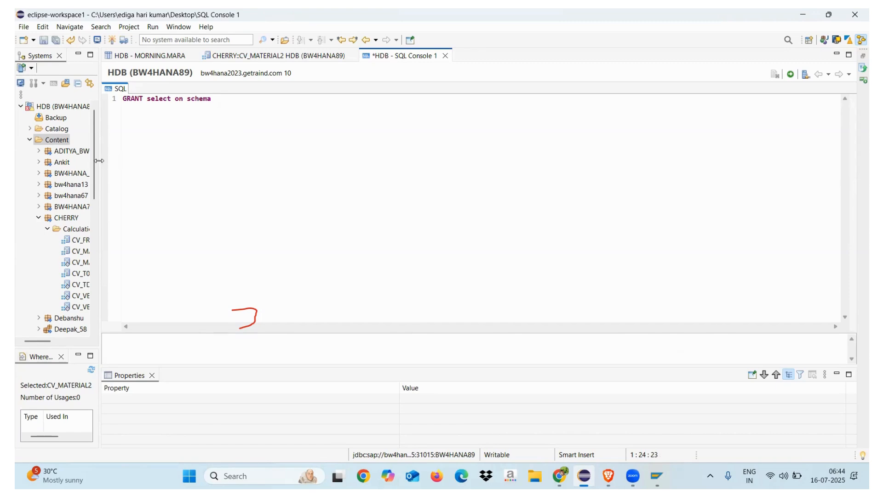
Step: Widen the Systems tree, expand the Catalog and insert the MORNING schema name into the GRANT statement
{"action": "left_click_drag", "start_coordinate": [99, 161], "coordinate": [150, 162]}
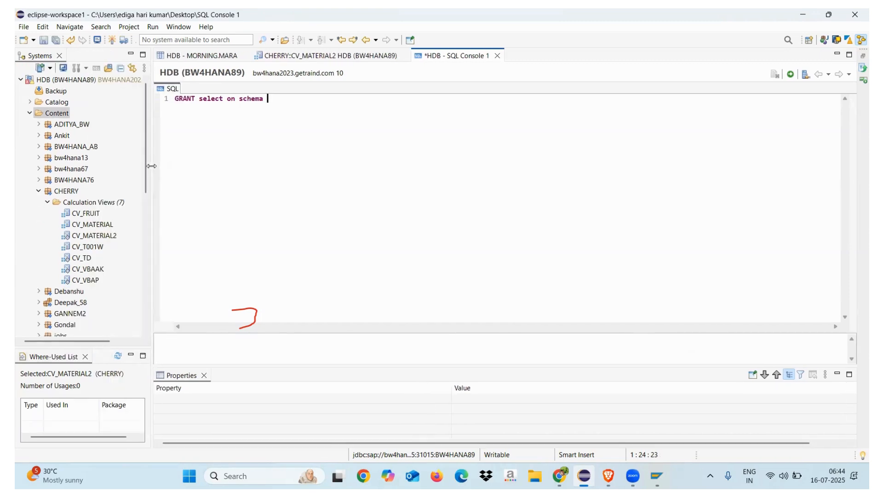
{"action": "left_click", "coordinate": [29, 113]}
{"action": "left_click", "coordinate": [30, 102]}
{"action": "left_click_drag", "start_coordinate": [71, 135], "coordinate": [311, 102]}
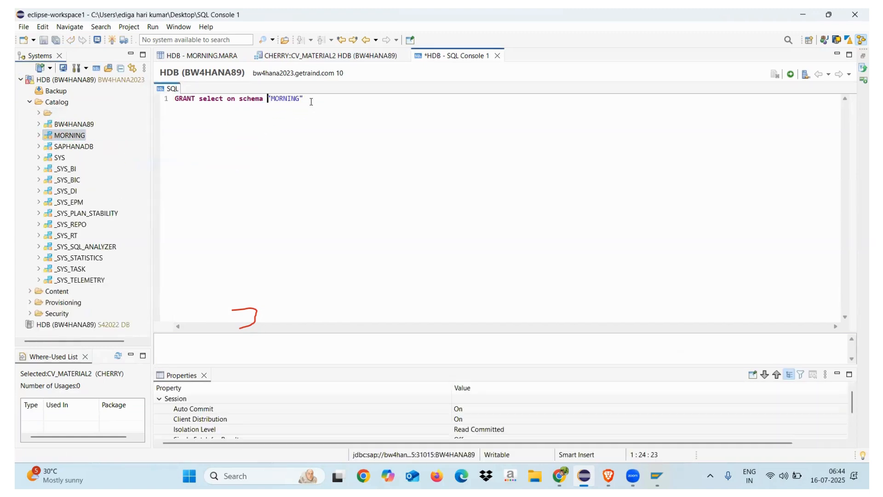
Step: Complete the GRANT statement with to "_SYS_REPO" with grant Option;, execute it, and enlarge the result message area
{"action": "left_click", "coordinate": [318, 101]}
{"action": "type", "text": "to \""}
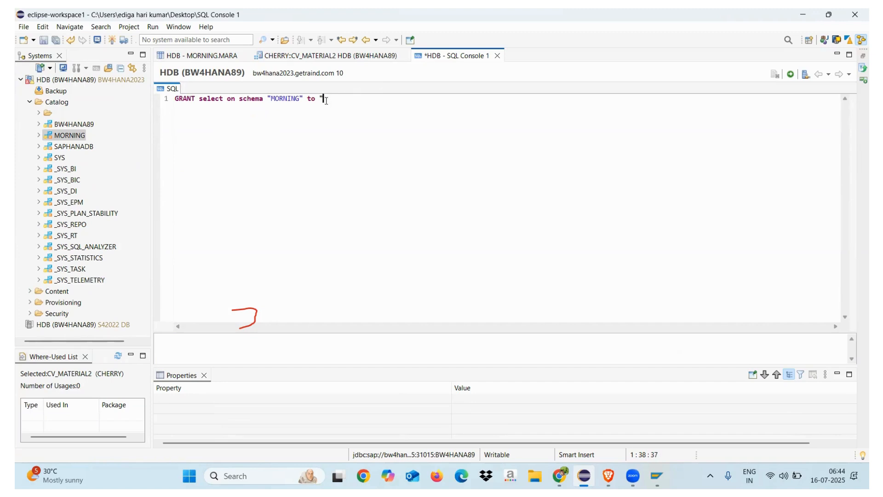
{"action": "type", "text": "_SYS_REPO\" with grant Opti"}
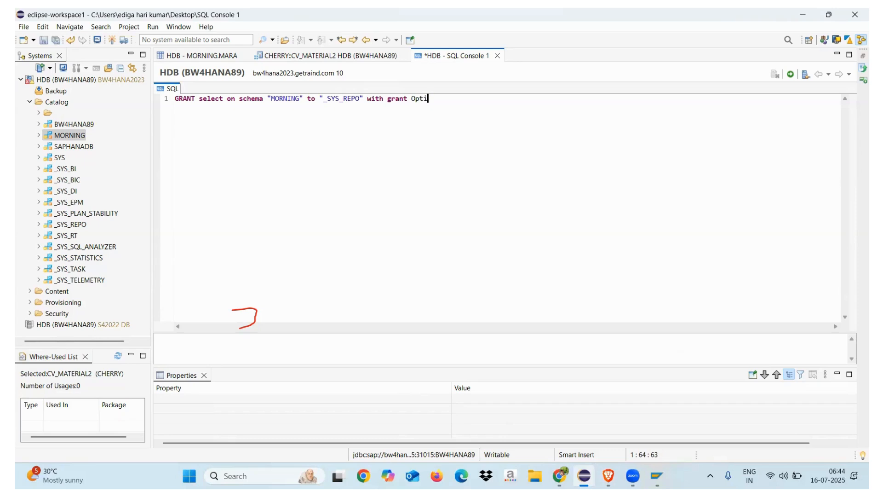
{"action": "type", "text": "on;"}
{"action": "left_click", "coordinate": [791, 74]}
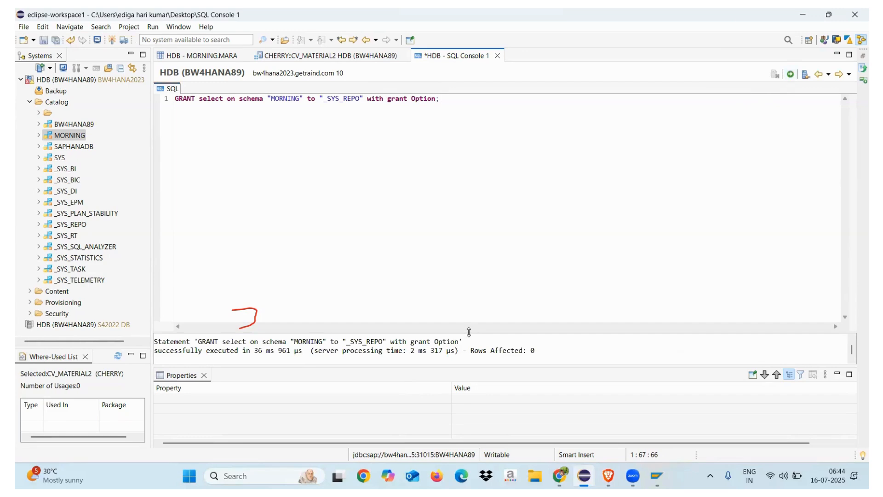
{"action": "left_click_drag", "start_coordinate": [471, 330], "coordinate": [470, 257]}
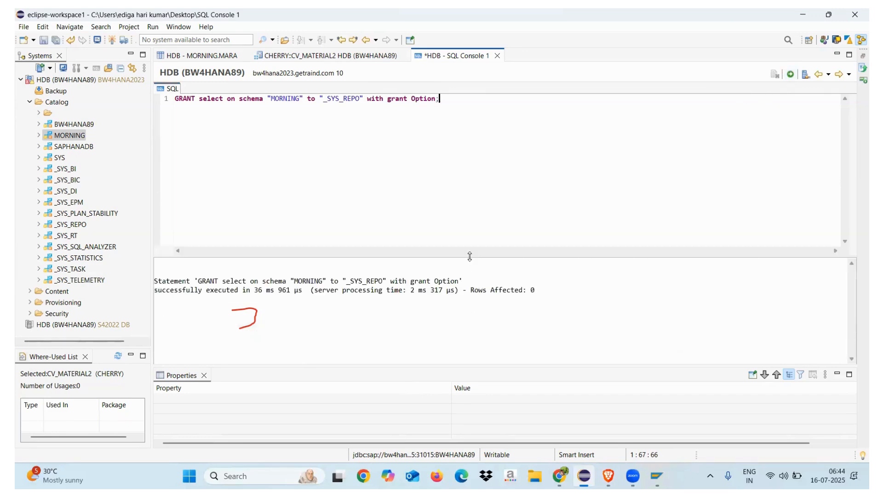
Step: Validate the calculation view CV_MATERIAL2, examine the errors in the validation job details, and close the job log
{"action": "left_click", "coordinate": [317, 55]}
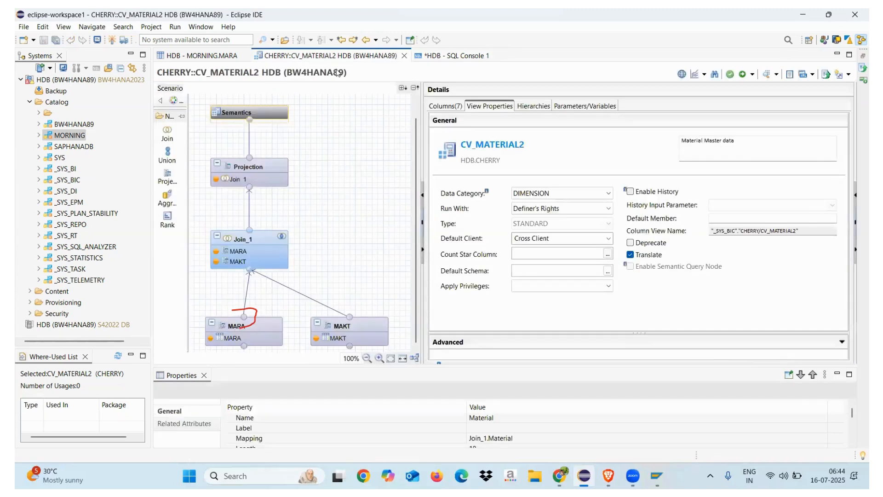
{"action": "left_click", "coordinate": [730, 75]}
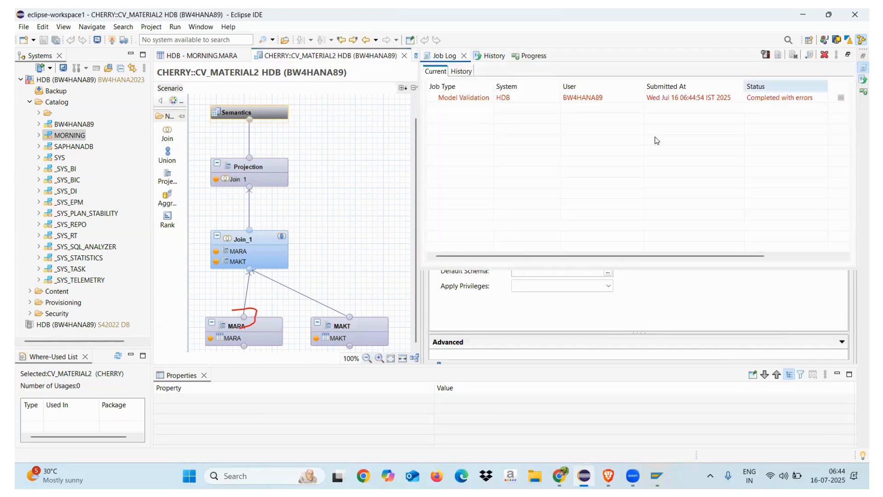
{"action": "double_click", "coordinate": [664, 99]}
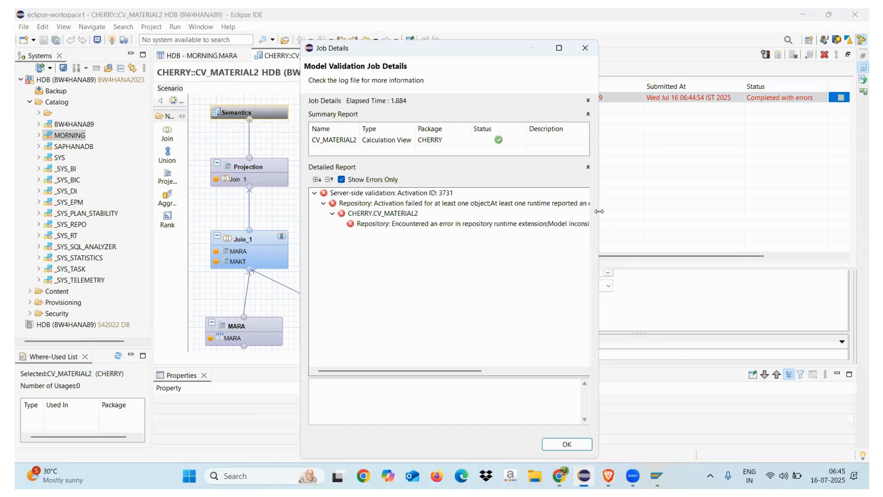
{"action": "left_click_drag", "start_coordinate": [599, 211], "coordinate": [829, 215]}
{"action": "left_click", "coordinate": [815, 48]}
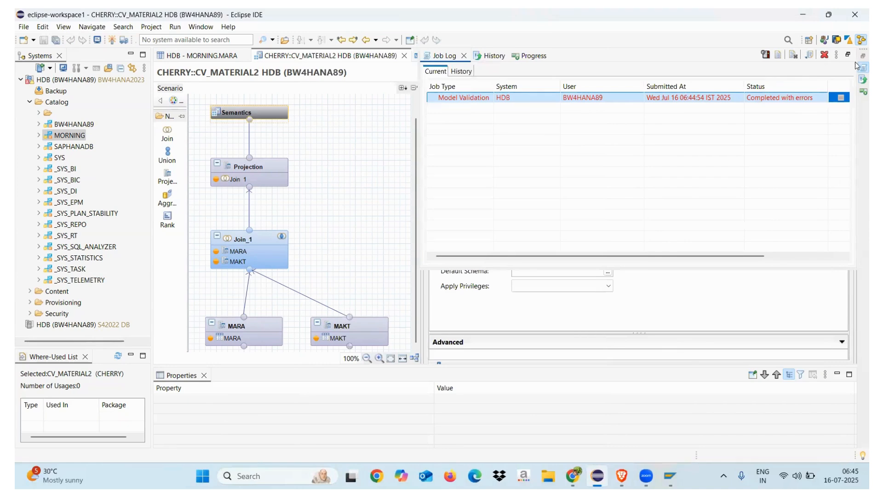
{"action": "left_click", "coordinate": [464, 55]}
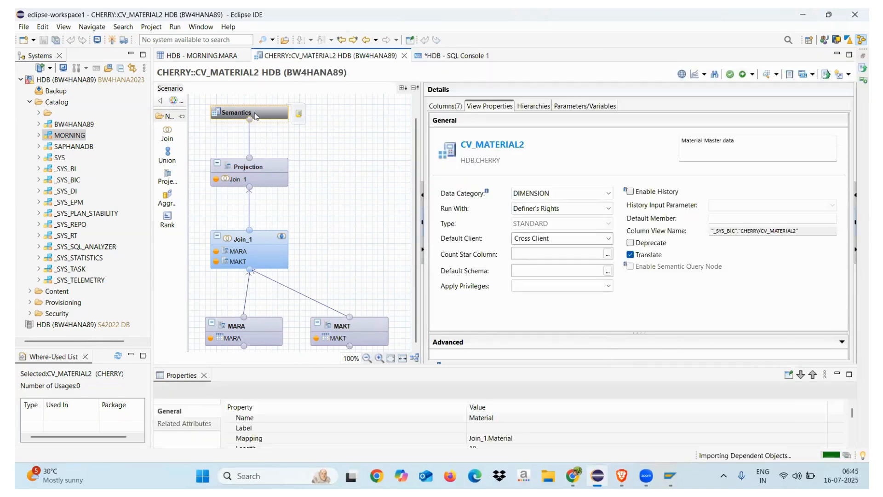
Step: Set the Default Client of CV_MATERIAL2 to Session Client and activate the view
{"action": "left_click", "coordinate": [571, 241]}
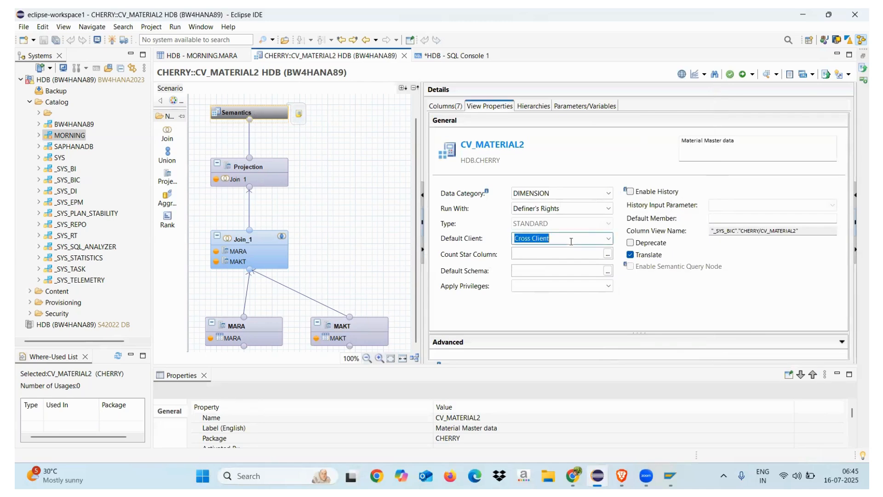
{"action": "left_click", "coordinate": [608, 239]}
{"action": "left_click", "coordinate": [545, 250]}
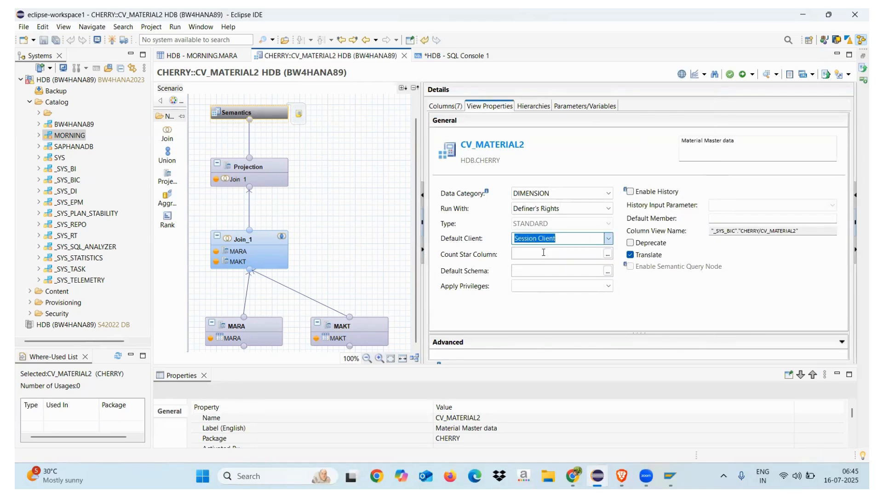
{"action": "left_click", "coordinate": [743, 76]}
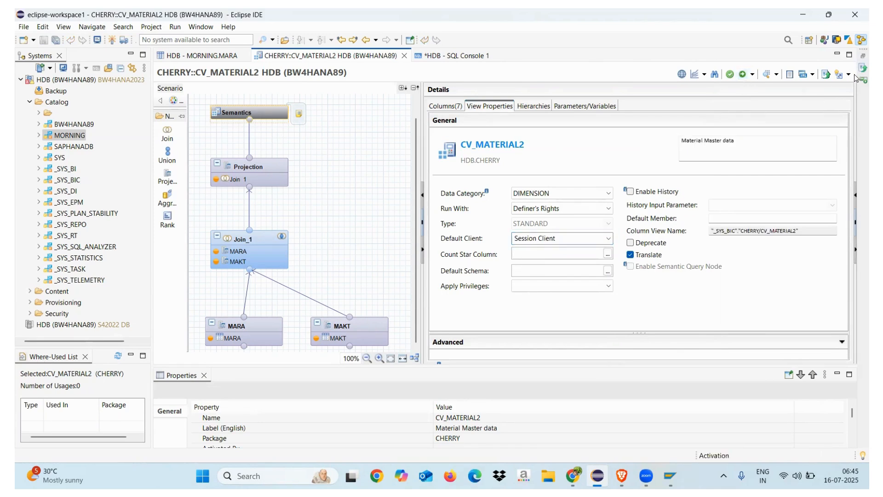